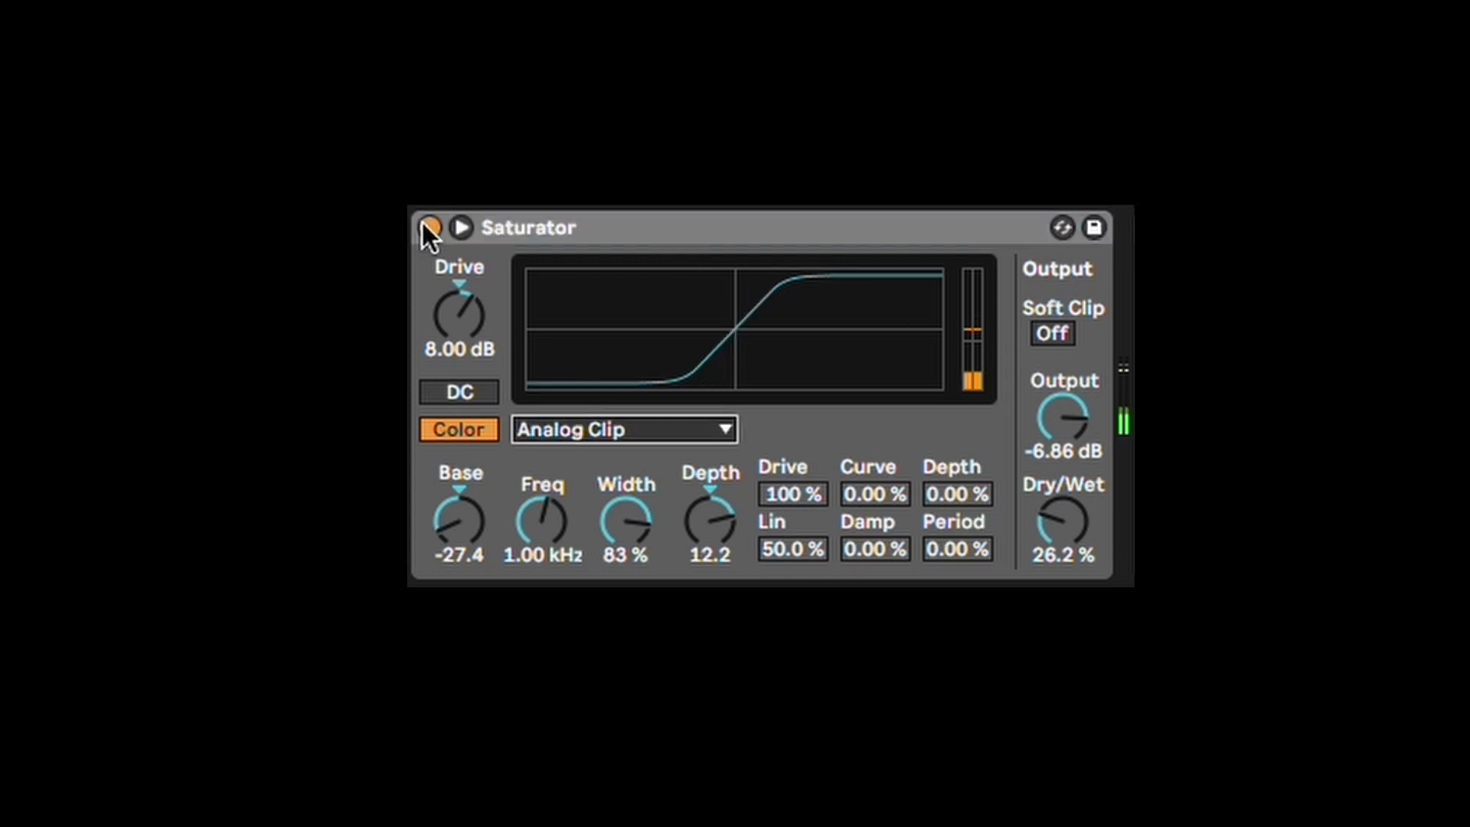
Compare the sound with the Saturator bypassed and active, and raise its Dry/Wet to 100 %.
click(424, 225)
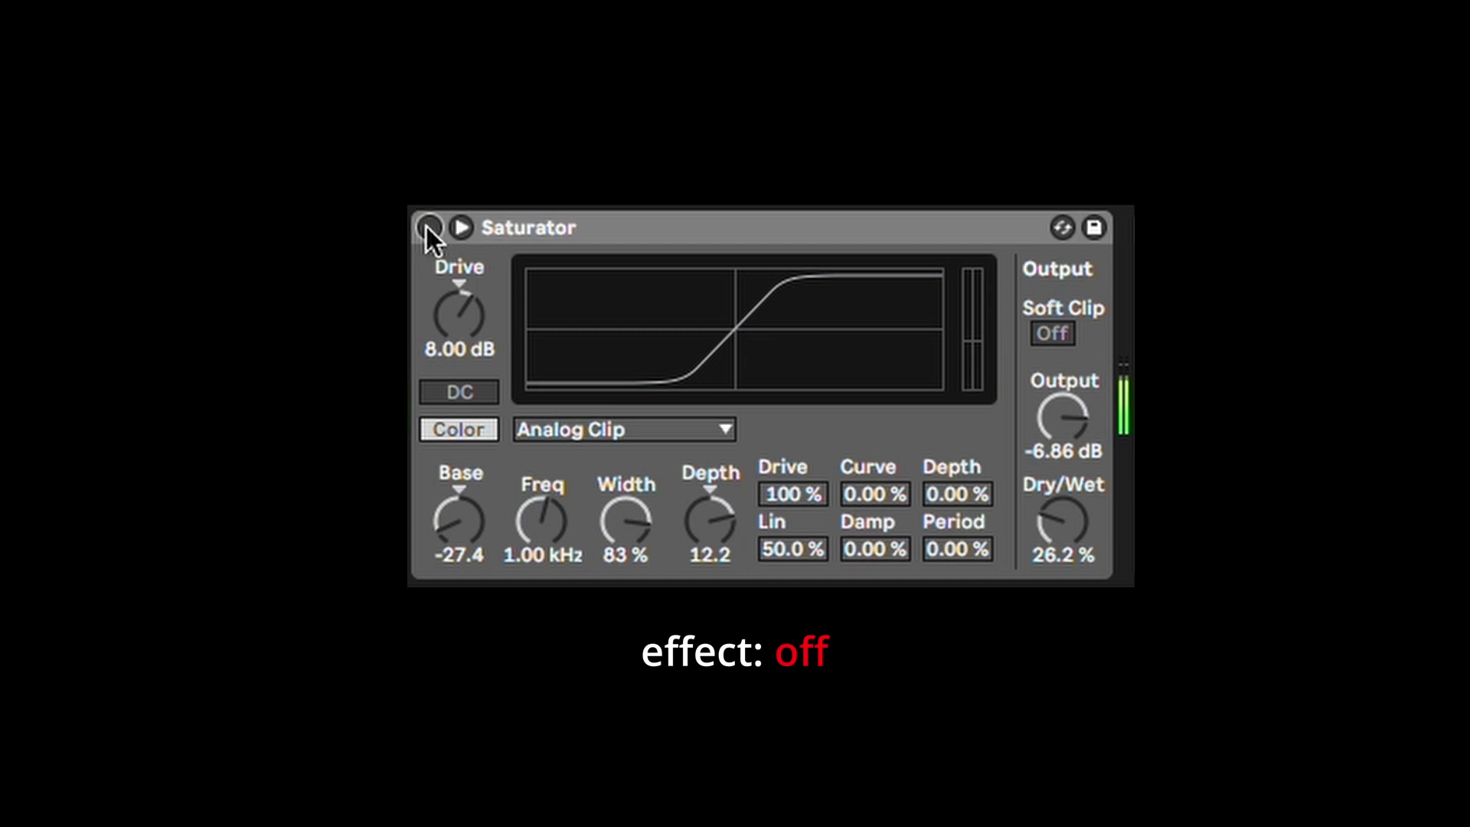
click(426, 227)
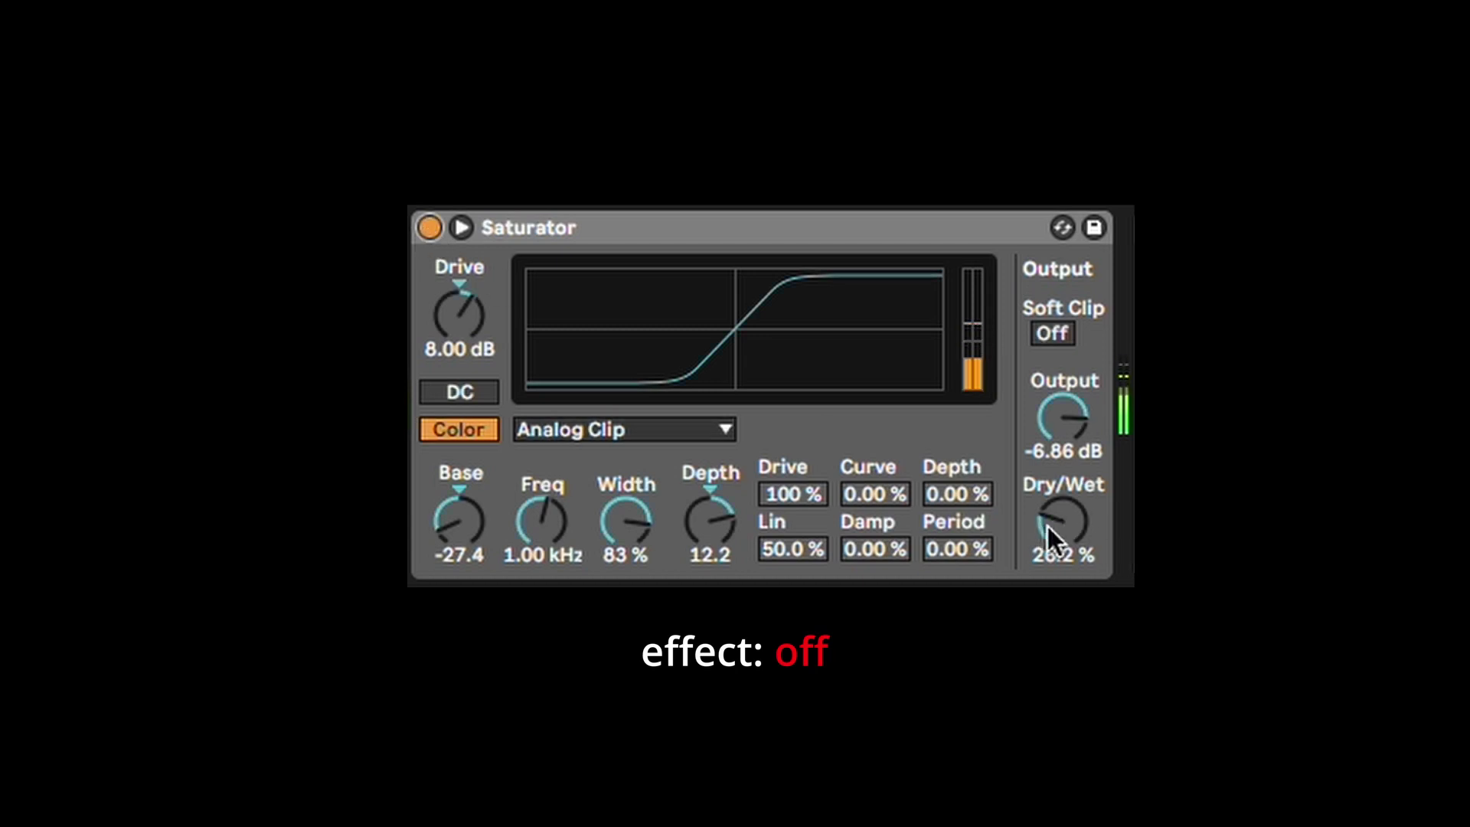
drag(1061, 502, 1061, 495)
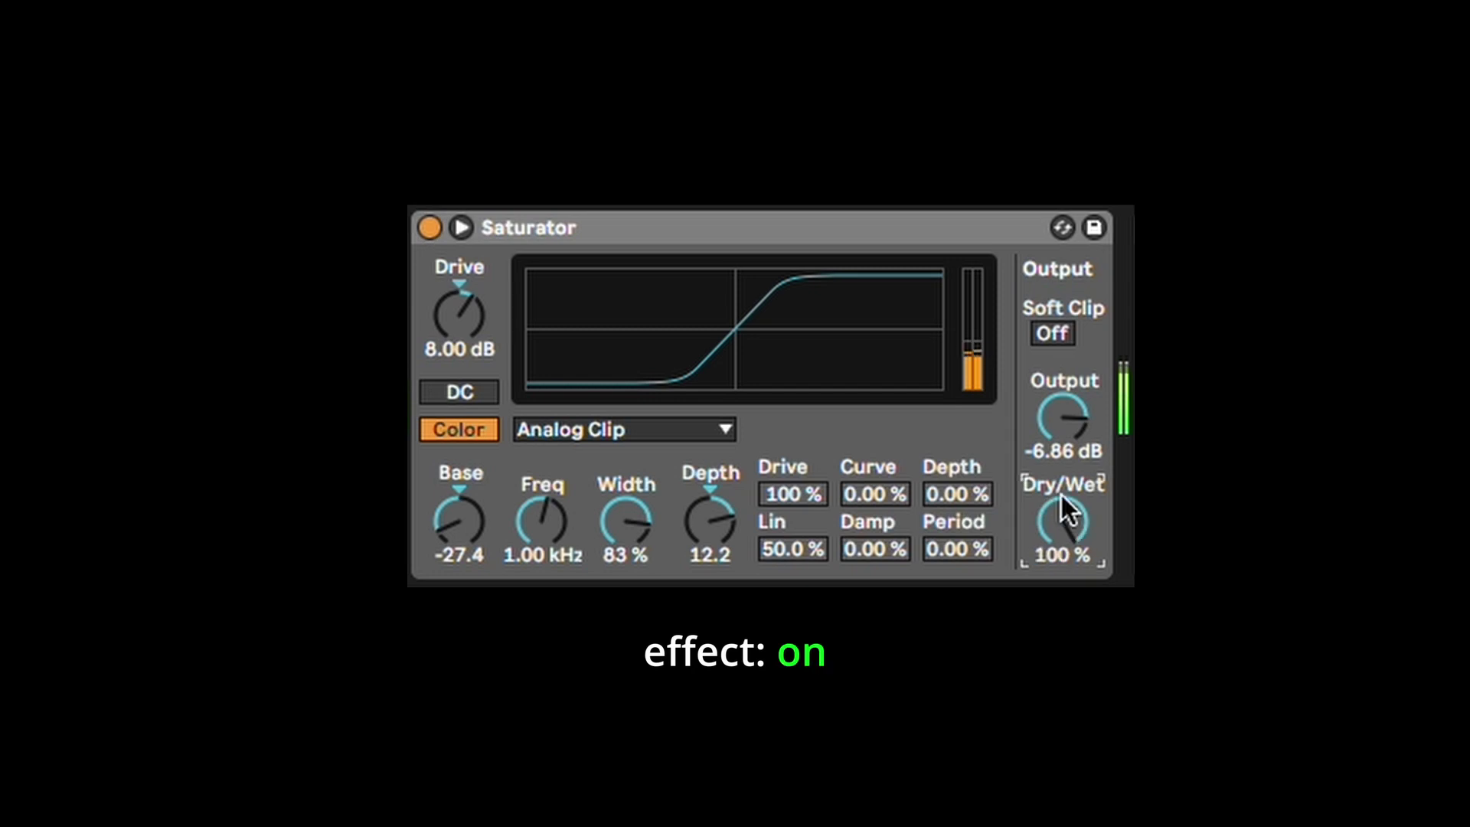
Try Saturator Drive at 20.0 dB and 16.0 dB, switch the curve to Hard Curve, and set Drive to 8.00 dB.
mouse_move(481, 313)
mouse_down()
mouse_move(481, 277)
mouse_move(459, 313)
mouse_up()
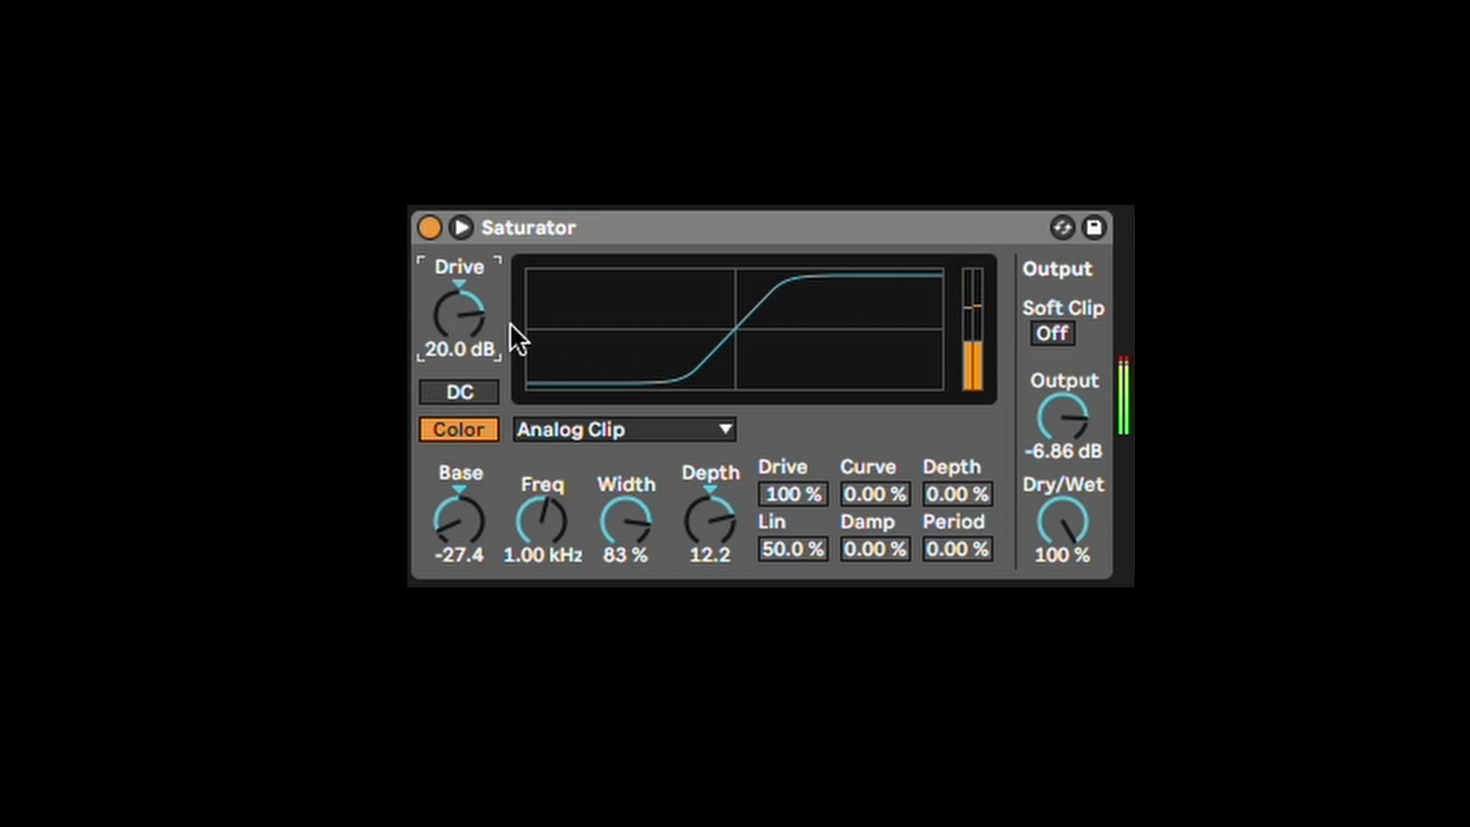
drag(464, 306, 466, 314)
click(536, 430)
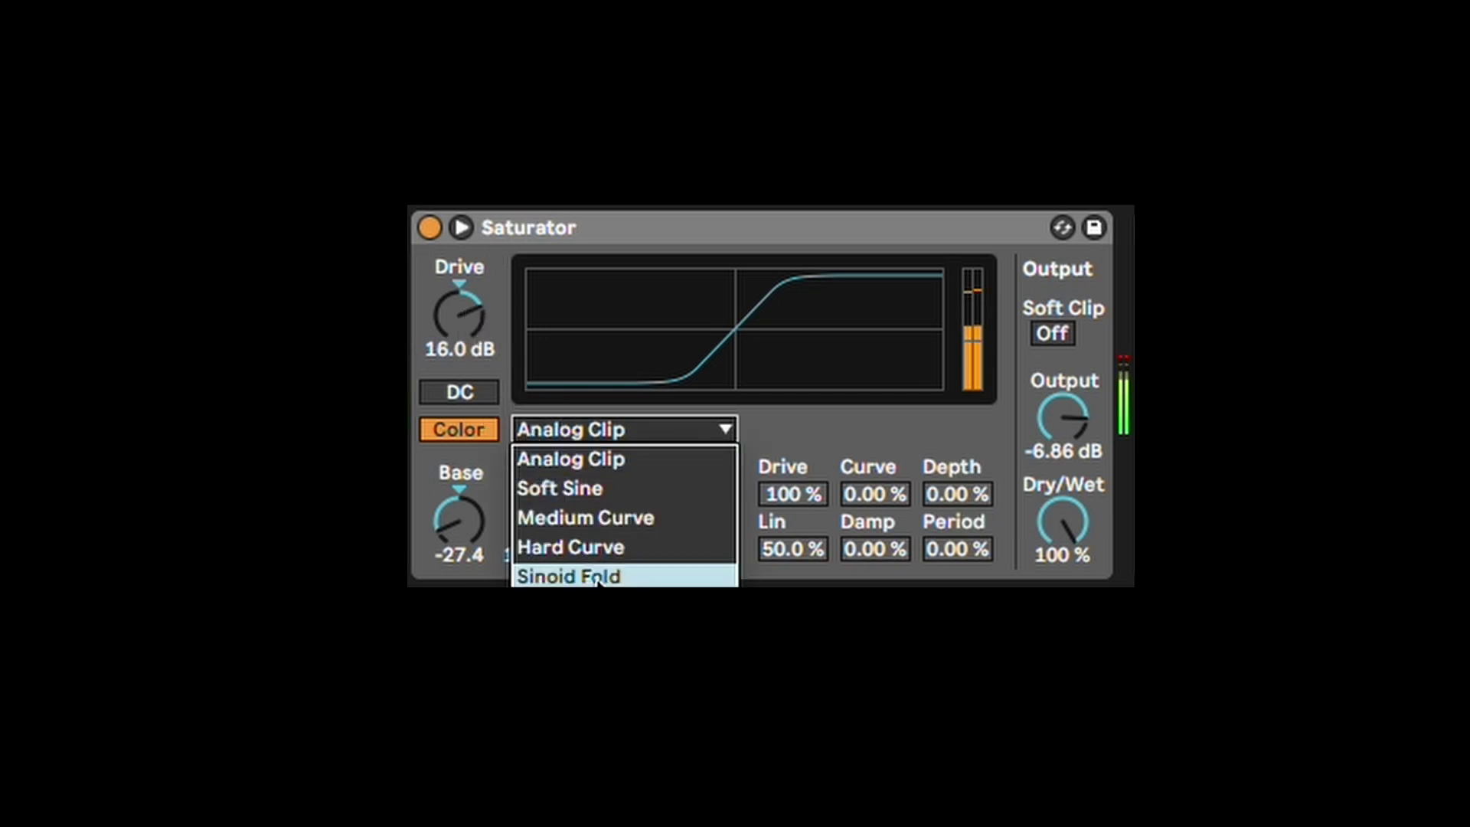
click(599, 553)
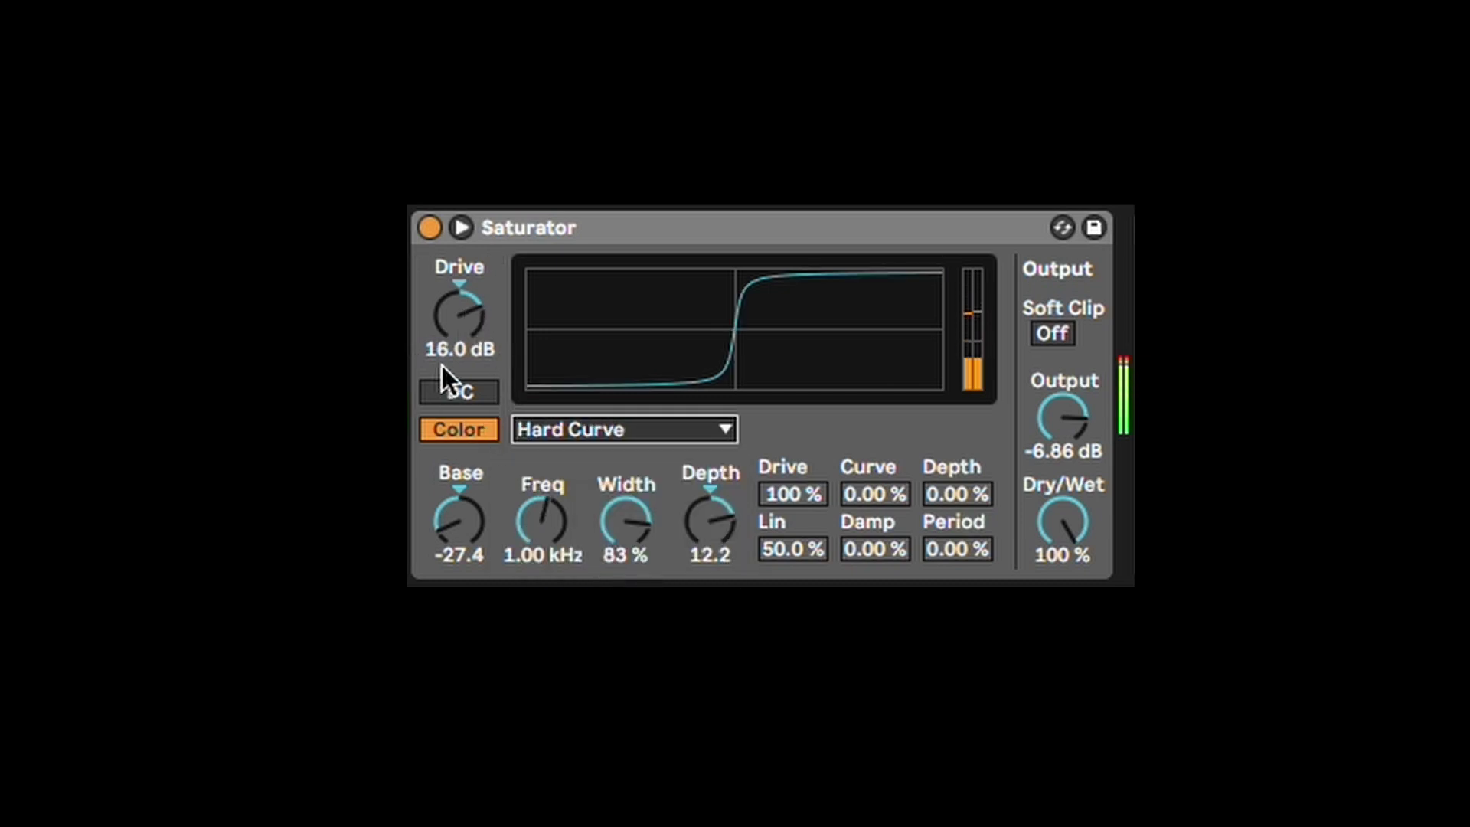
drag(443, 365, 444, 325)
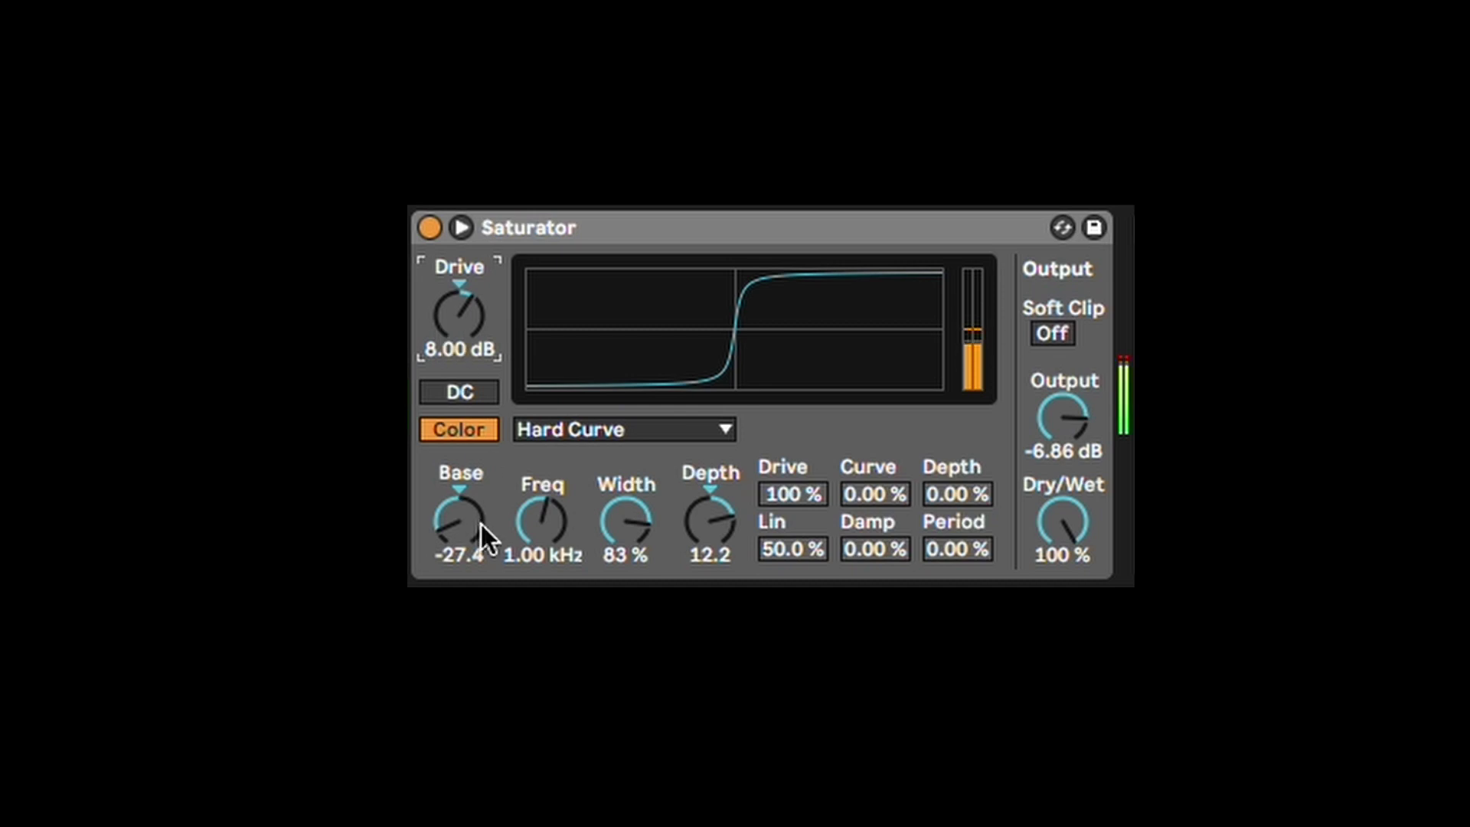
Set the Saturator's color Base to -10.3 and Width to 67 %, and lower its Dry/Wet.
drag(475, 525, 459, 552)
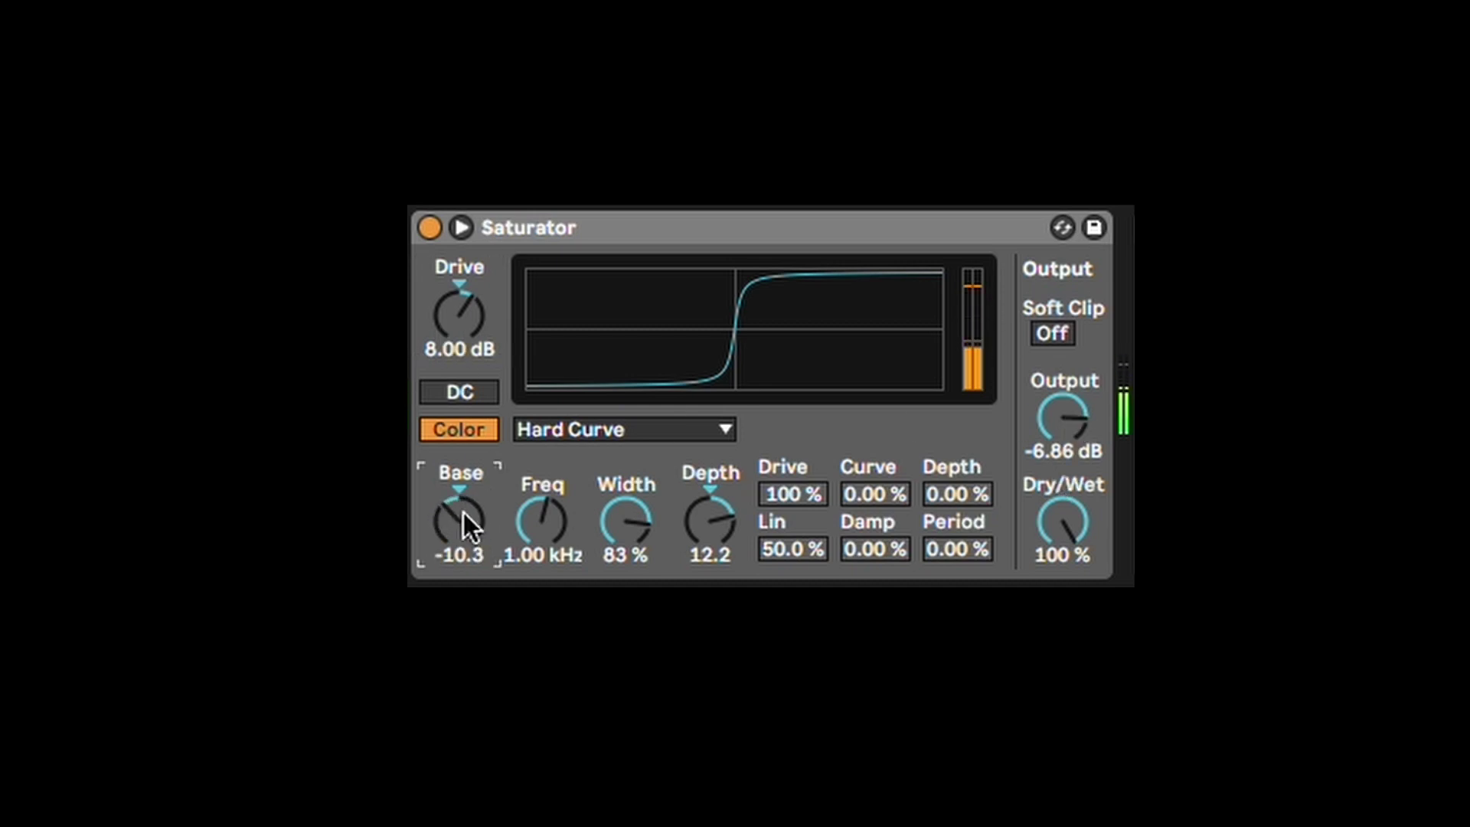
drag(625, 521, 626, 548)
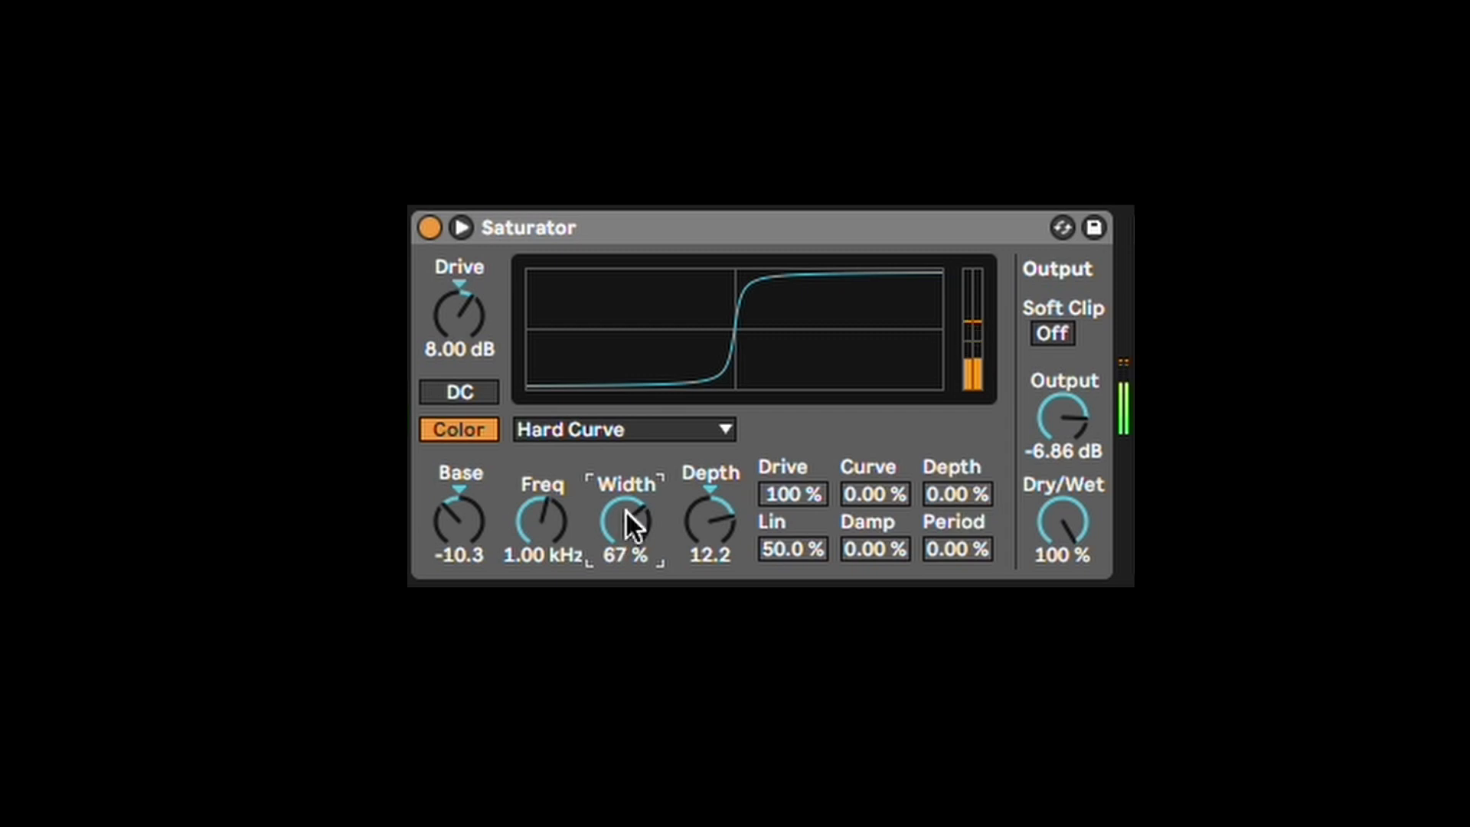
drag(1050, 522, 1050, 561)
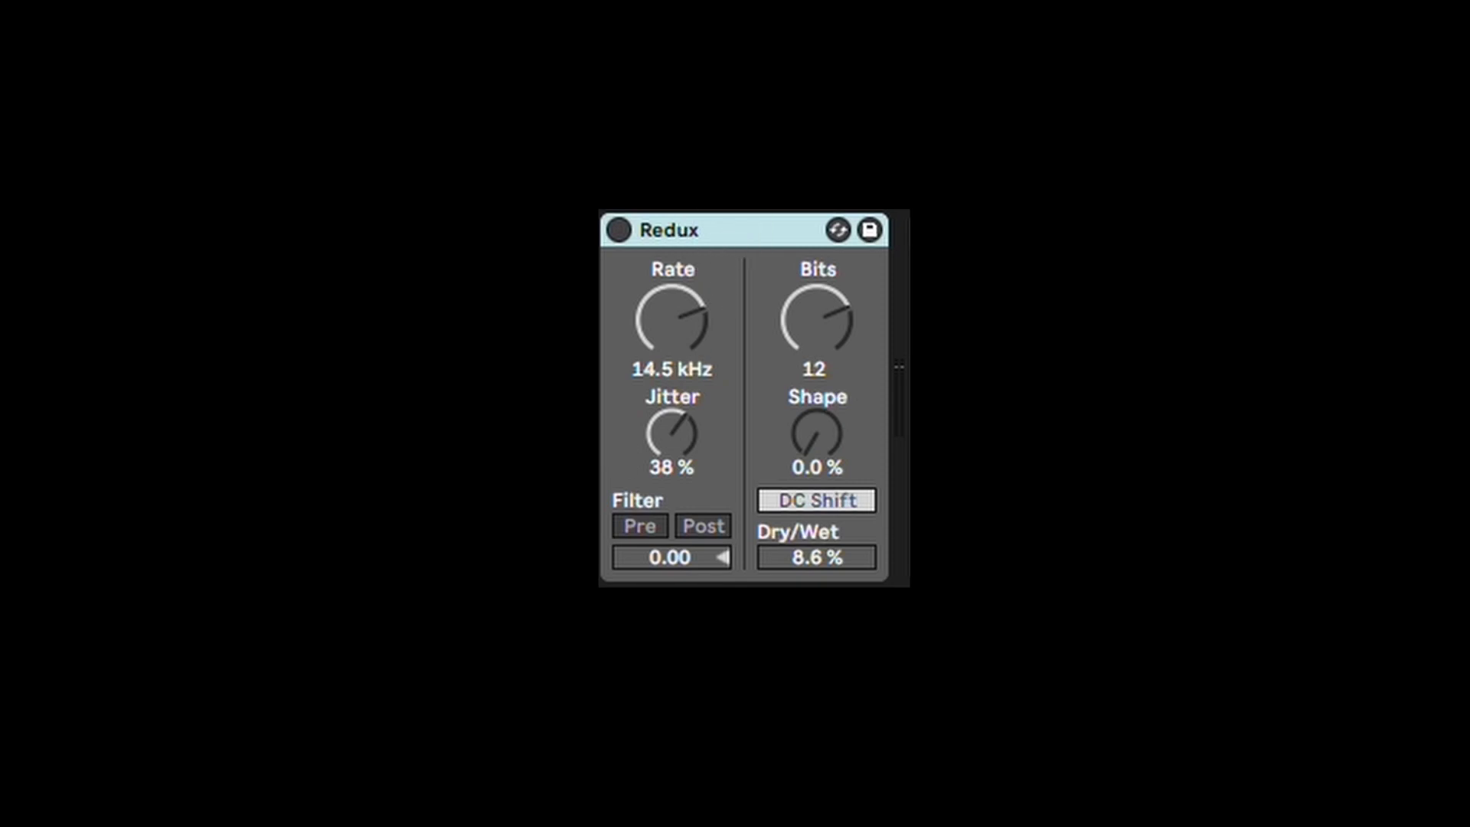
Activate the Redux device and raise its Dry/Wet to 100 %.
click(680, 228)
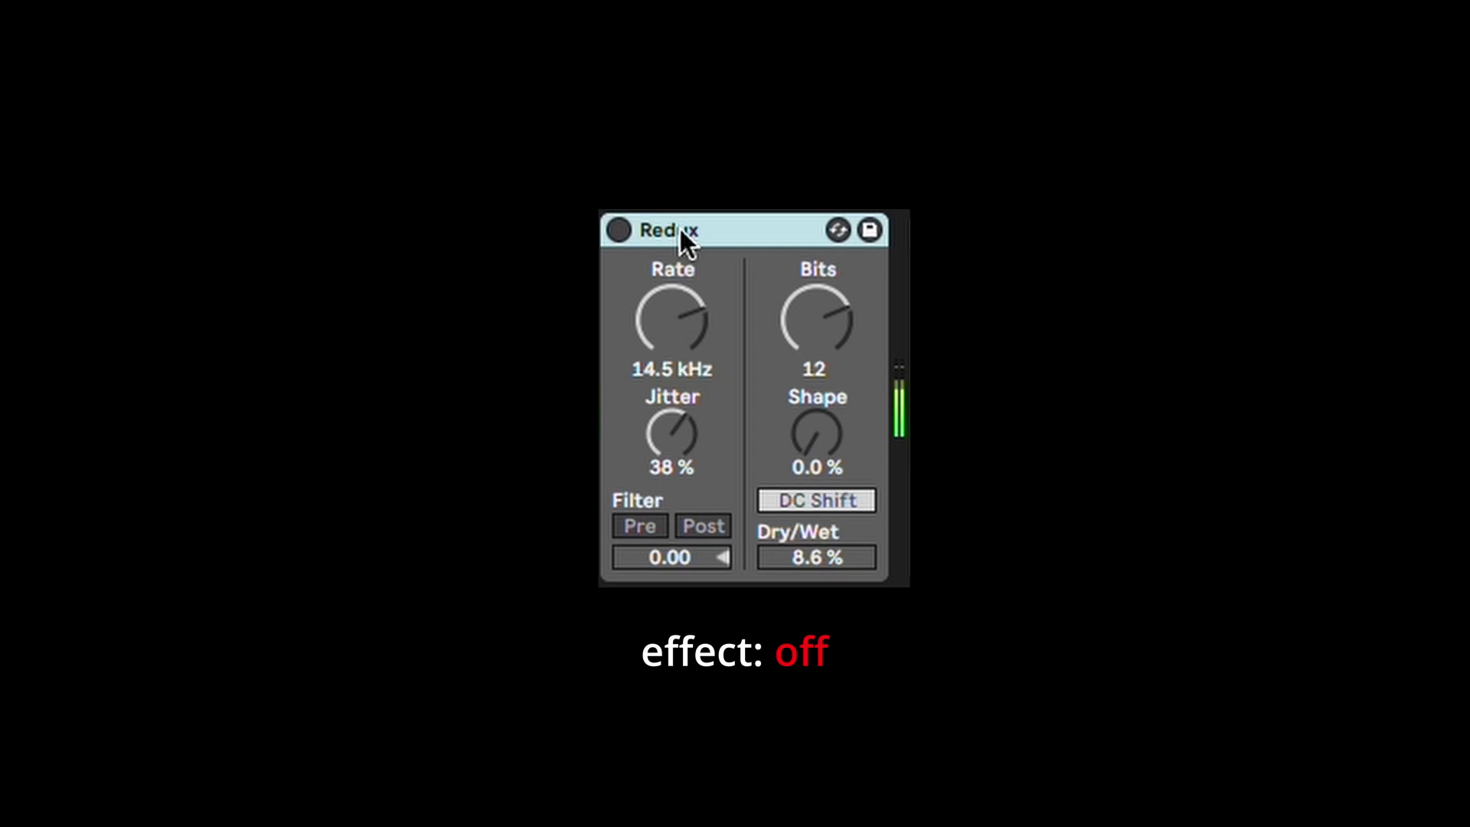
key(0)
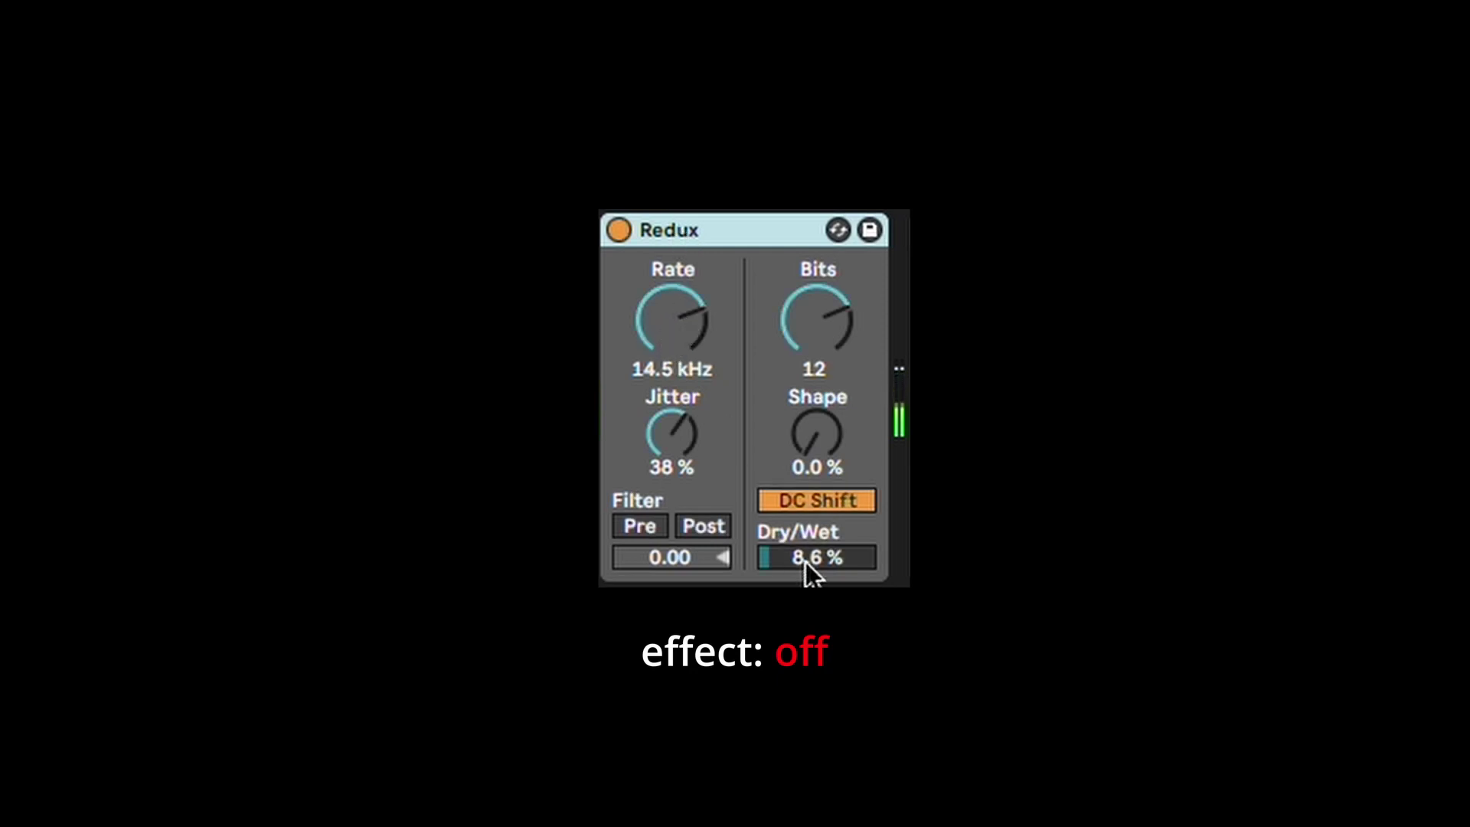
drag(806, 563, 807, 555)
Set Redux's Rate to 3.03 kHz and Dry/Wet to 23 %, and increase its Shape.
drag(672, 320, 673, 378)
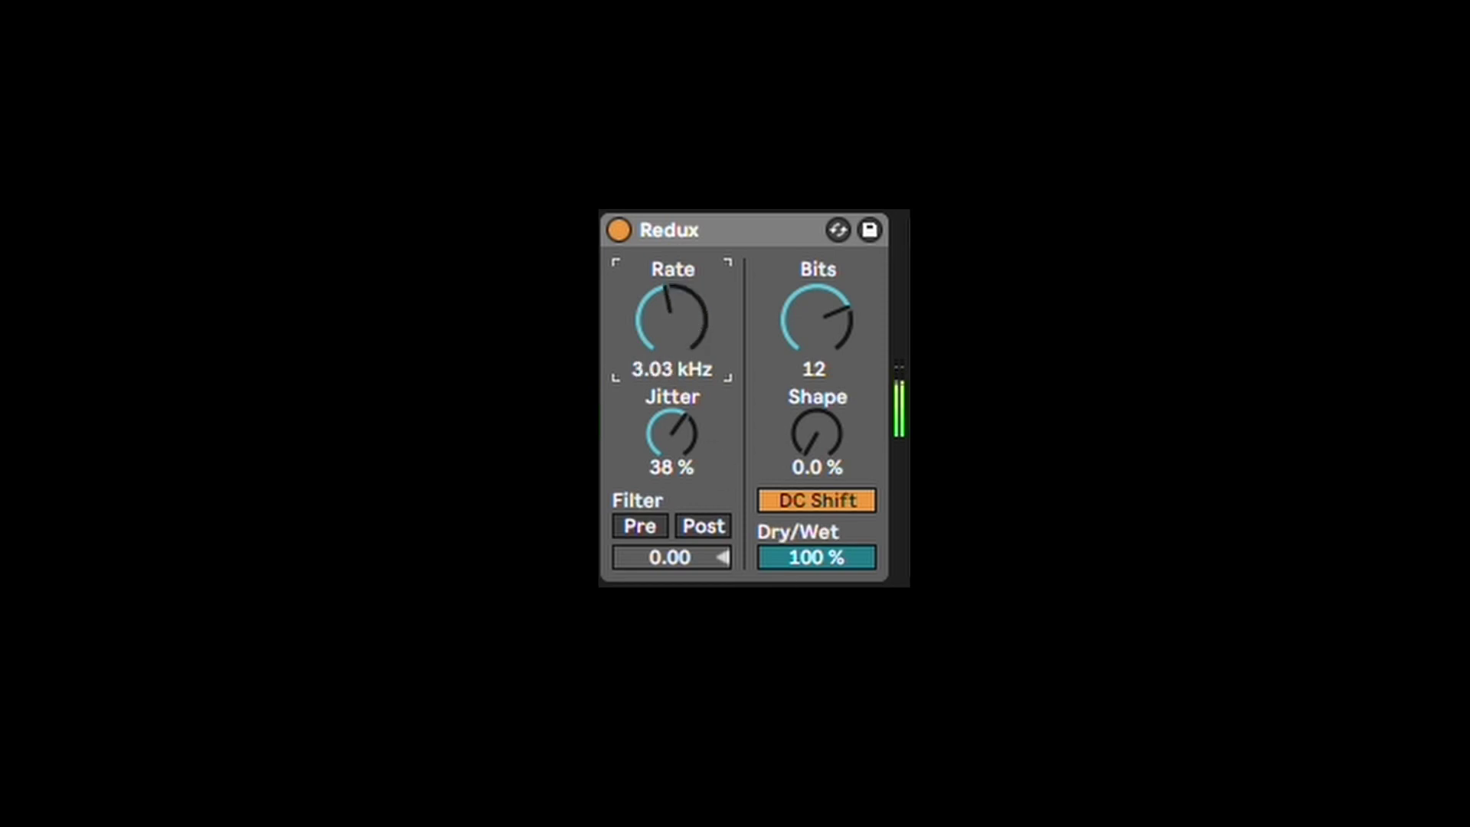
drag(837, 559, 838, 618)
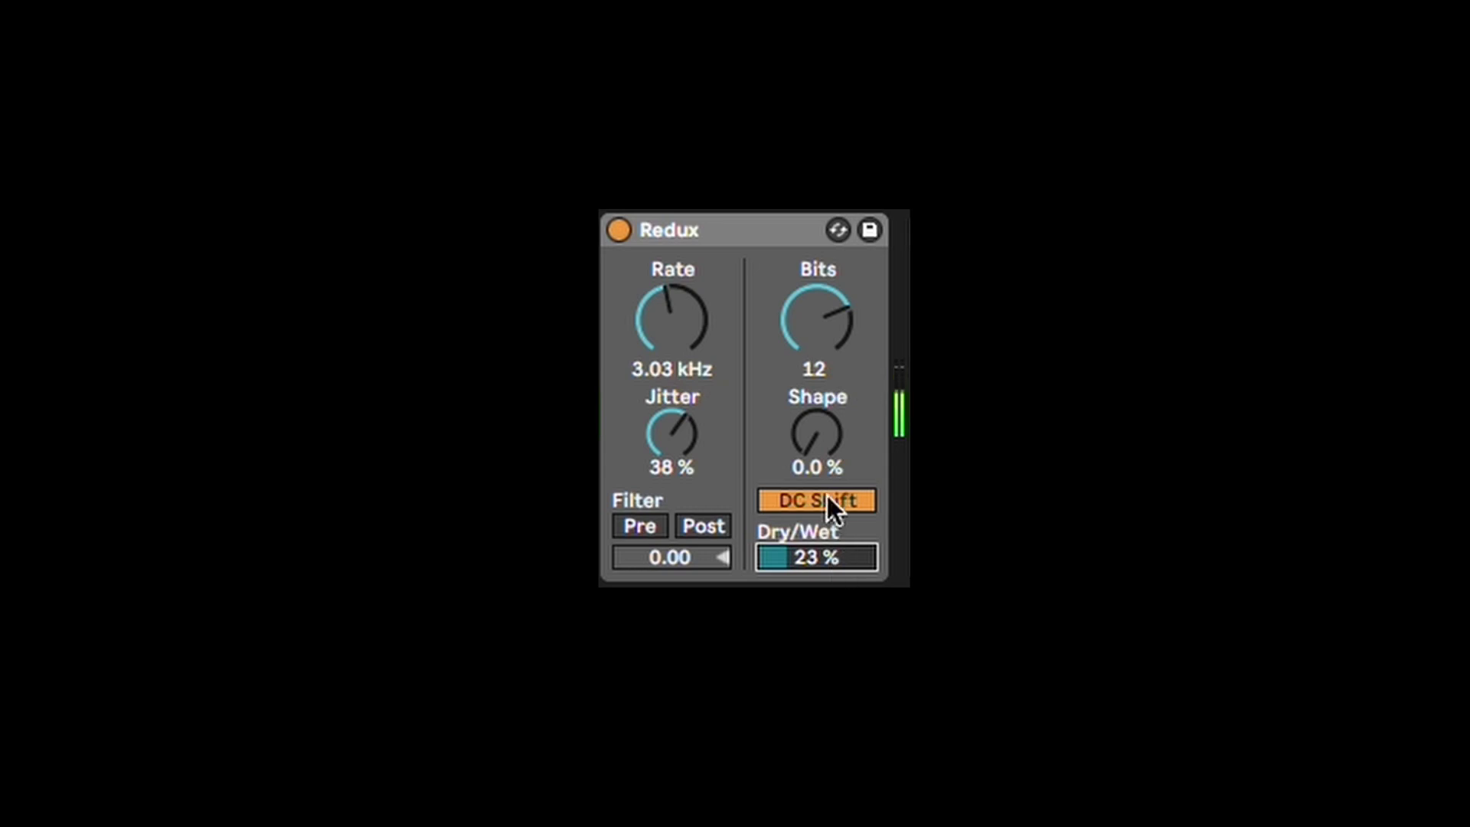
drag(826, 452, 825, 406)
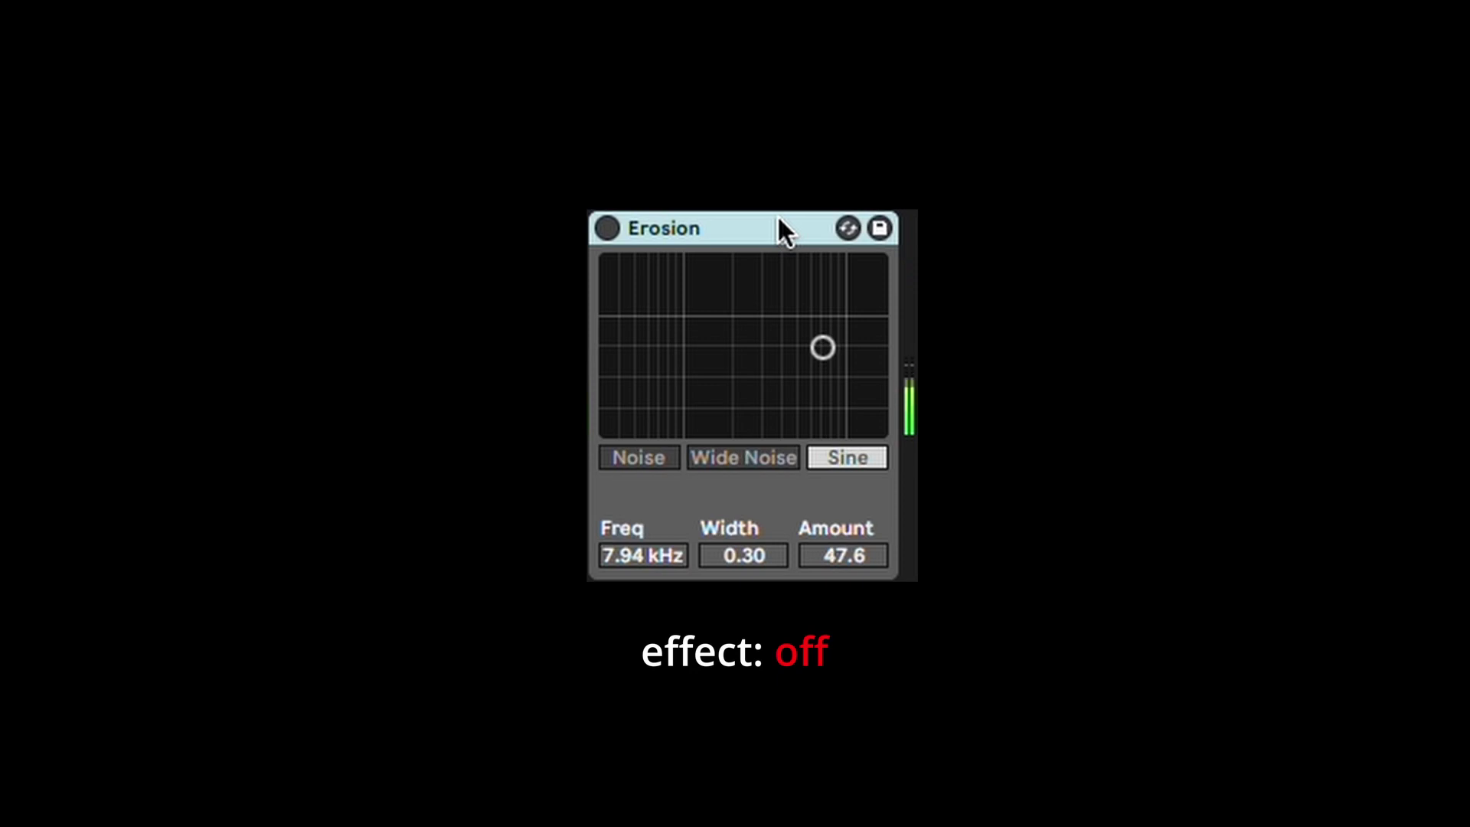
Activate Erosion, set its frequency to 3.01 kHz and amount to 150, and audition the Wide Noise and Noise modes.
key(0)
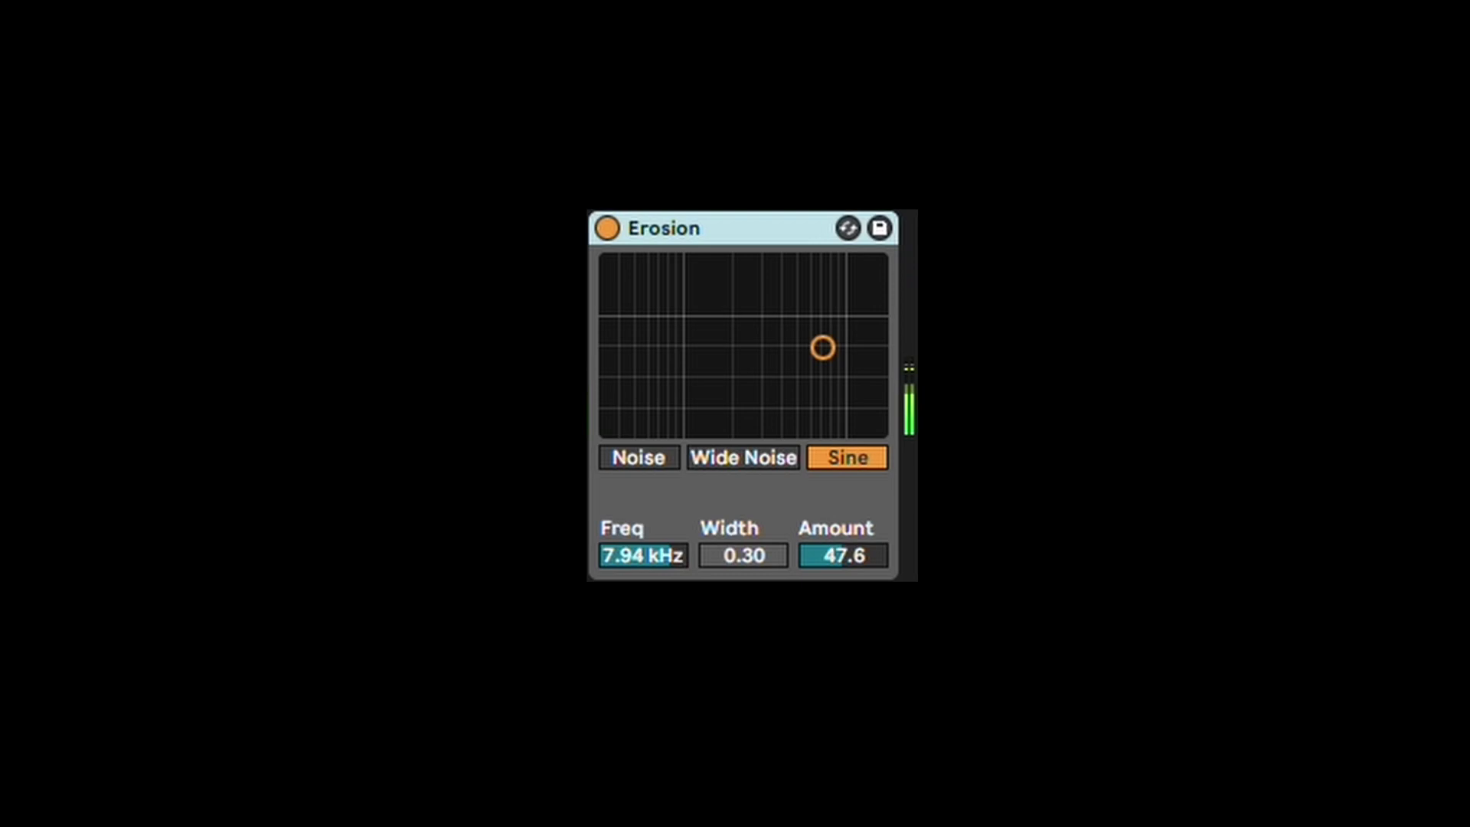
drag(822, 349, 759, 285)
click(760, 452)
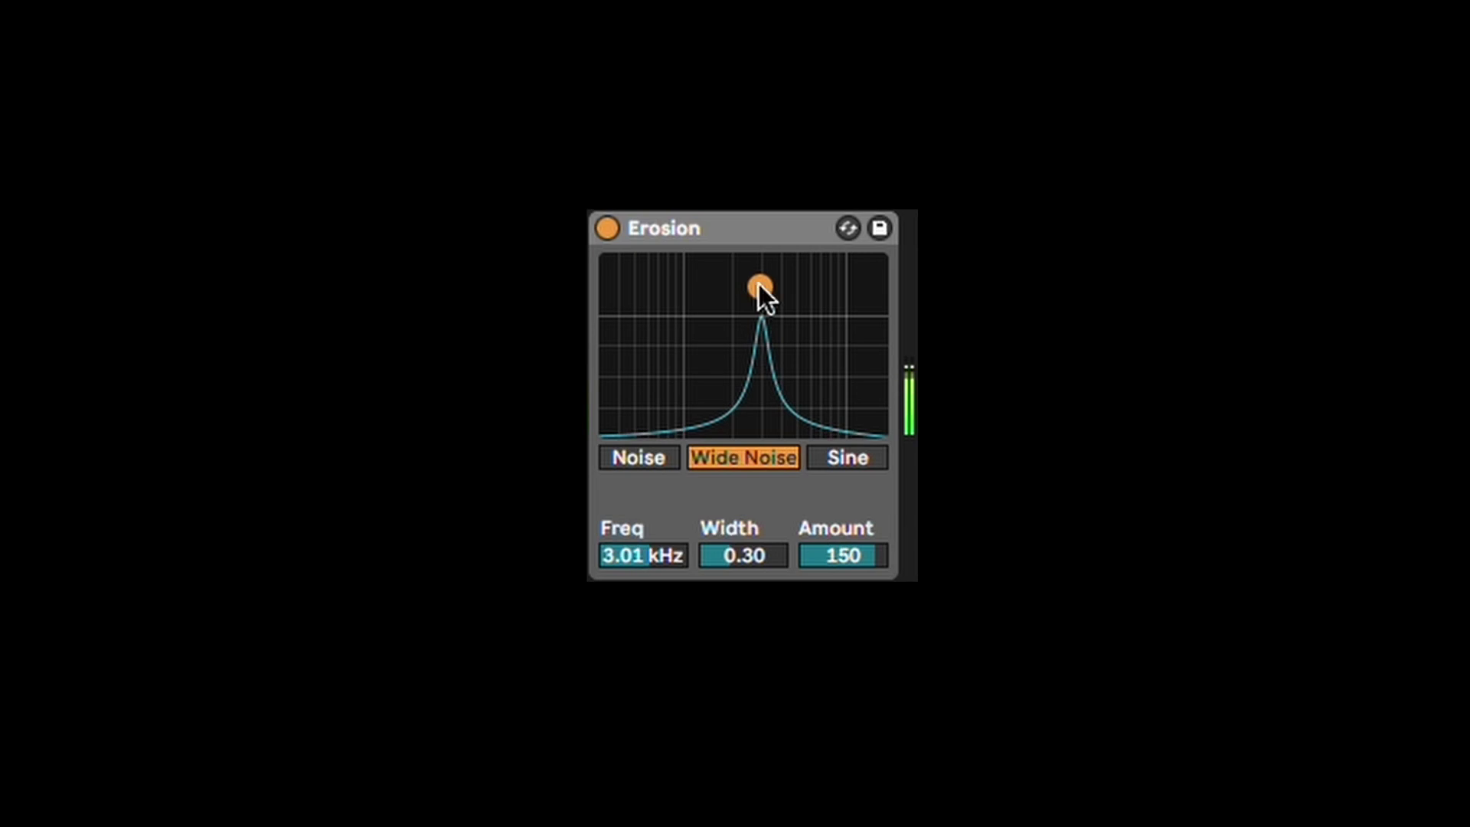
click(654, 458)
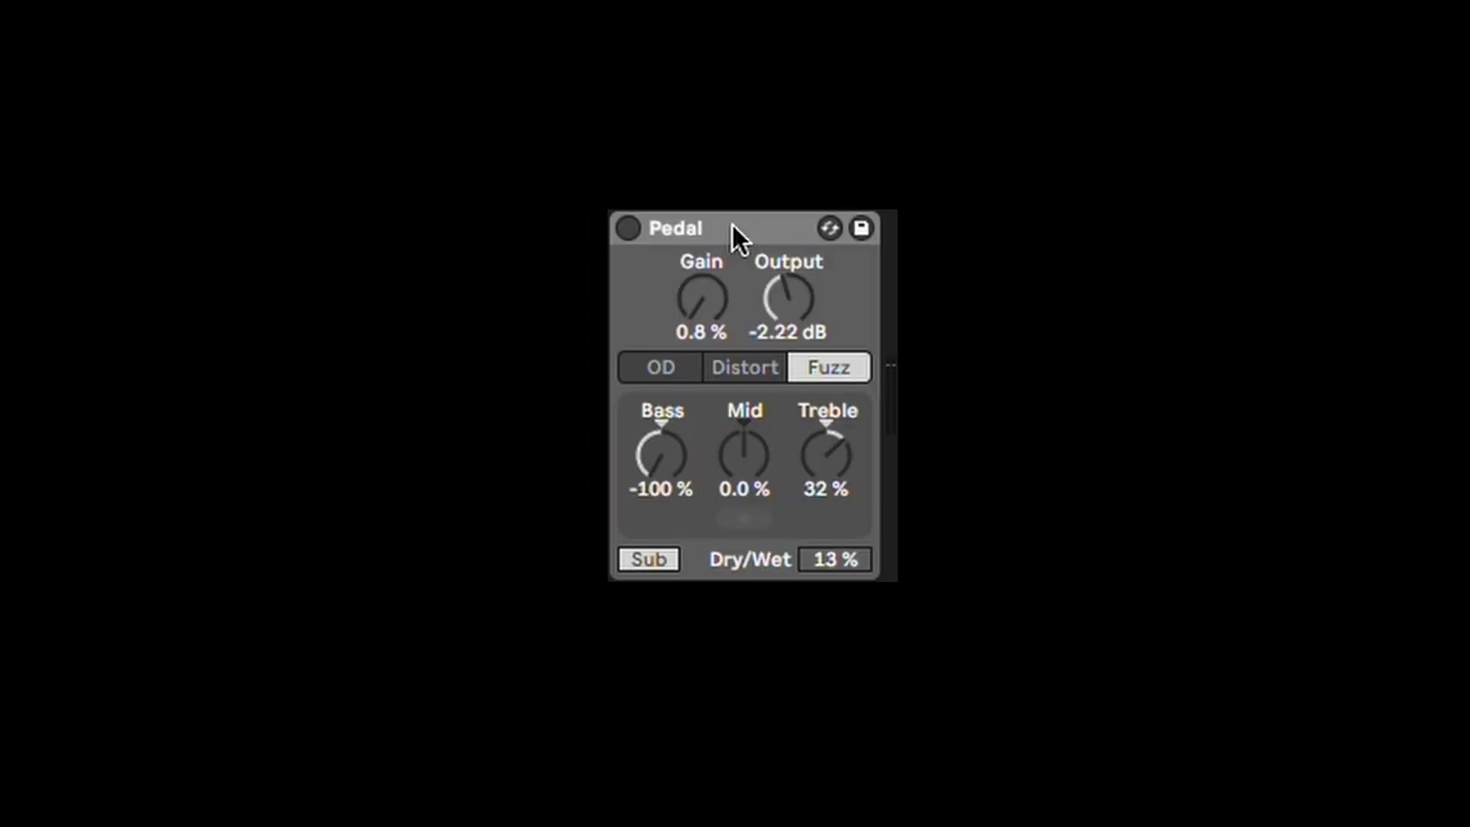
Activate the Pedal device and set its Dry/Wet to 45 % and Bass to -1.6 %.
click(734, 223)
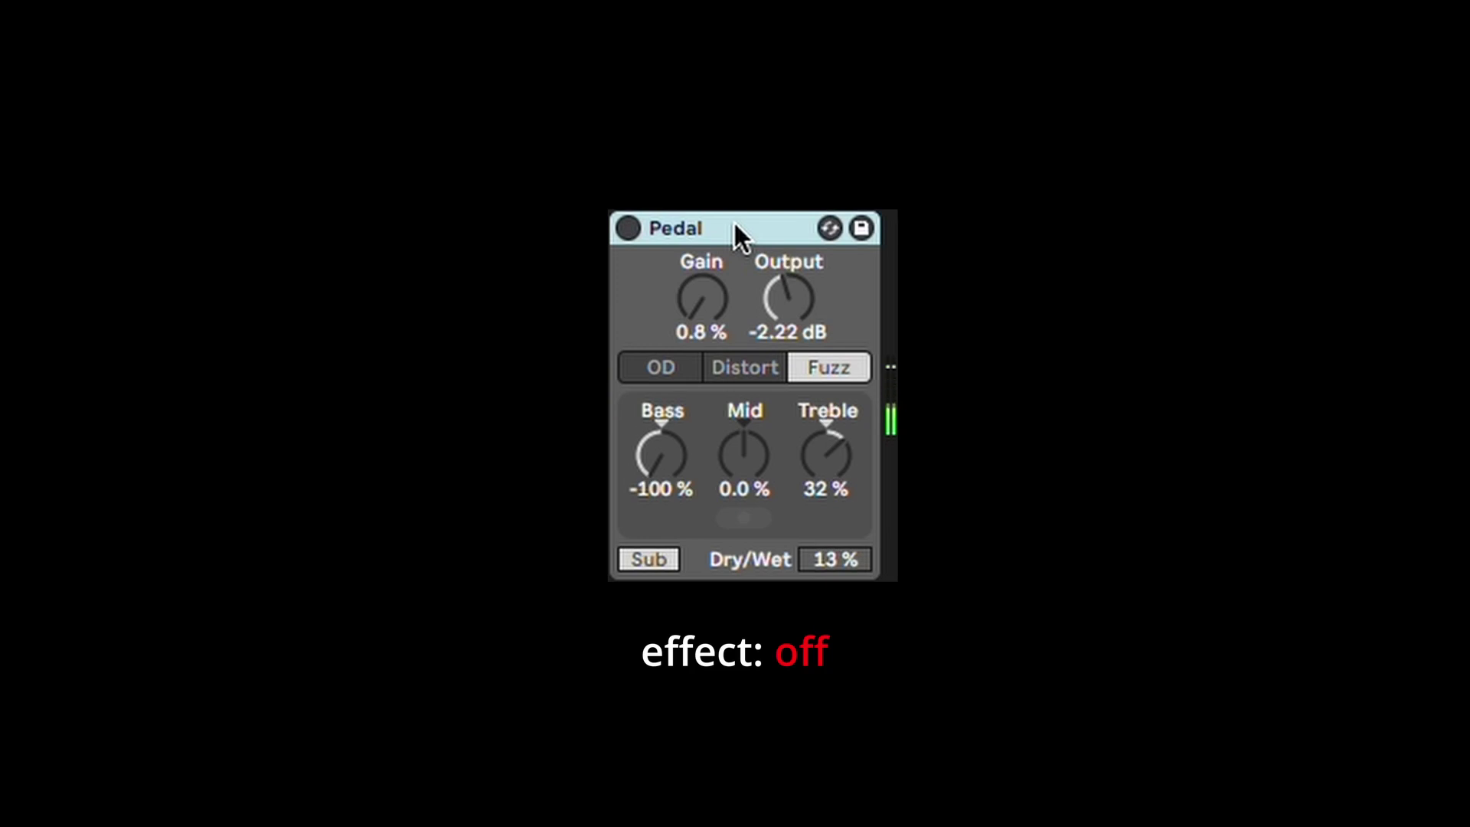
key(0)
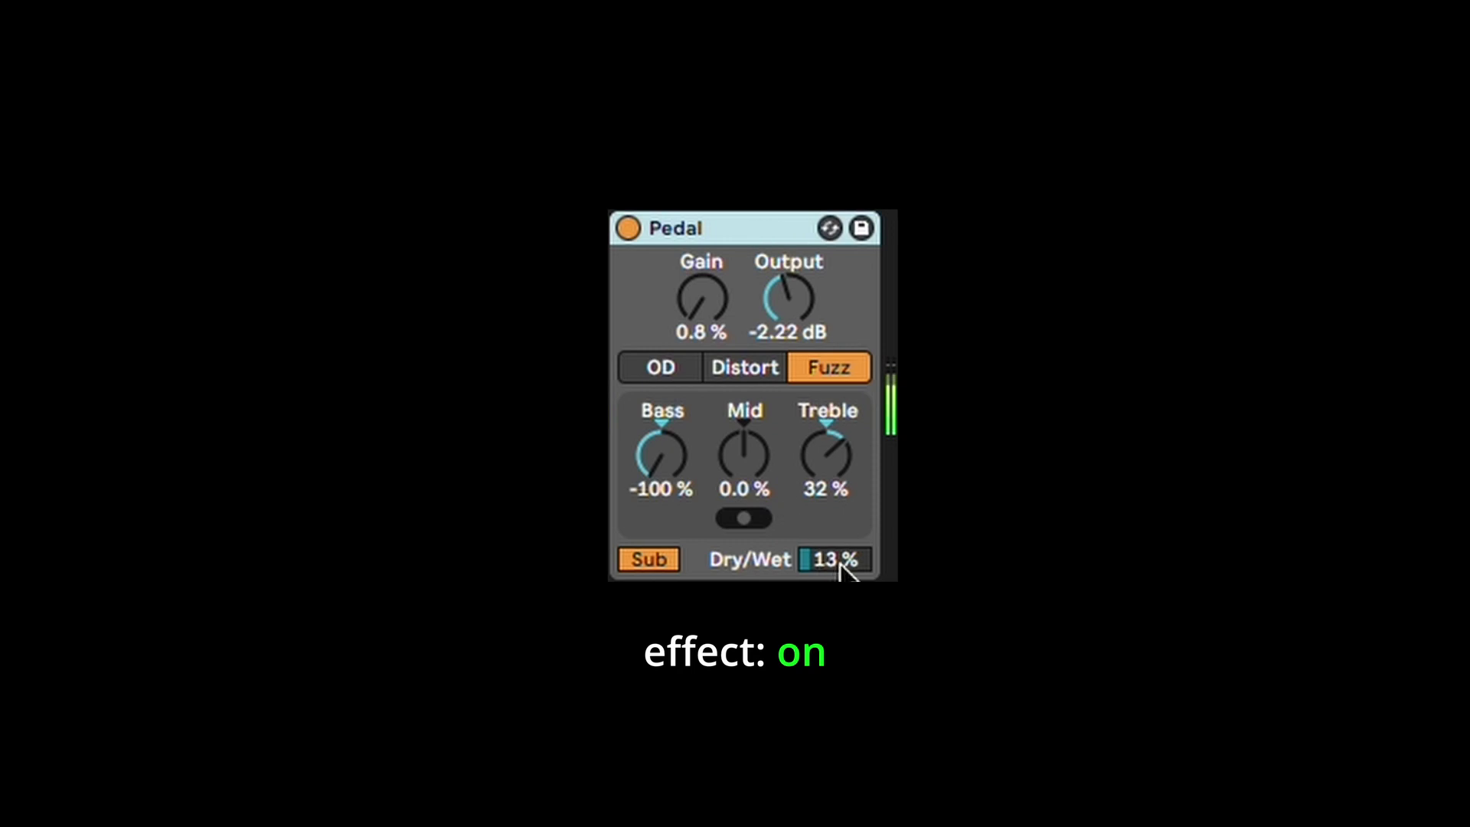
drag(839, 560, 839, 535)
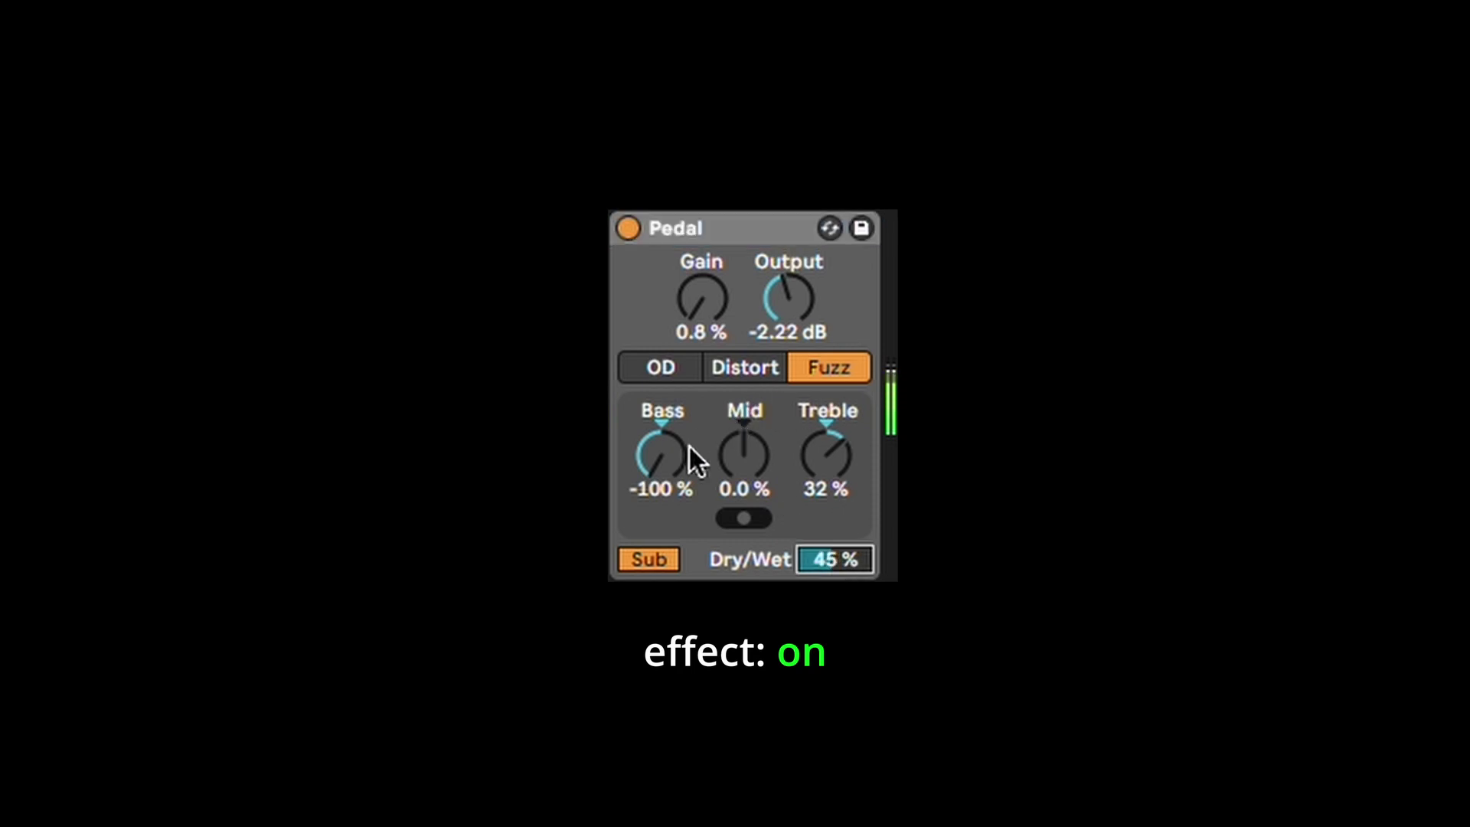
drag(690, 450, 690, 405)
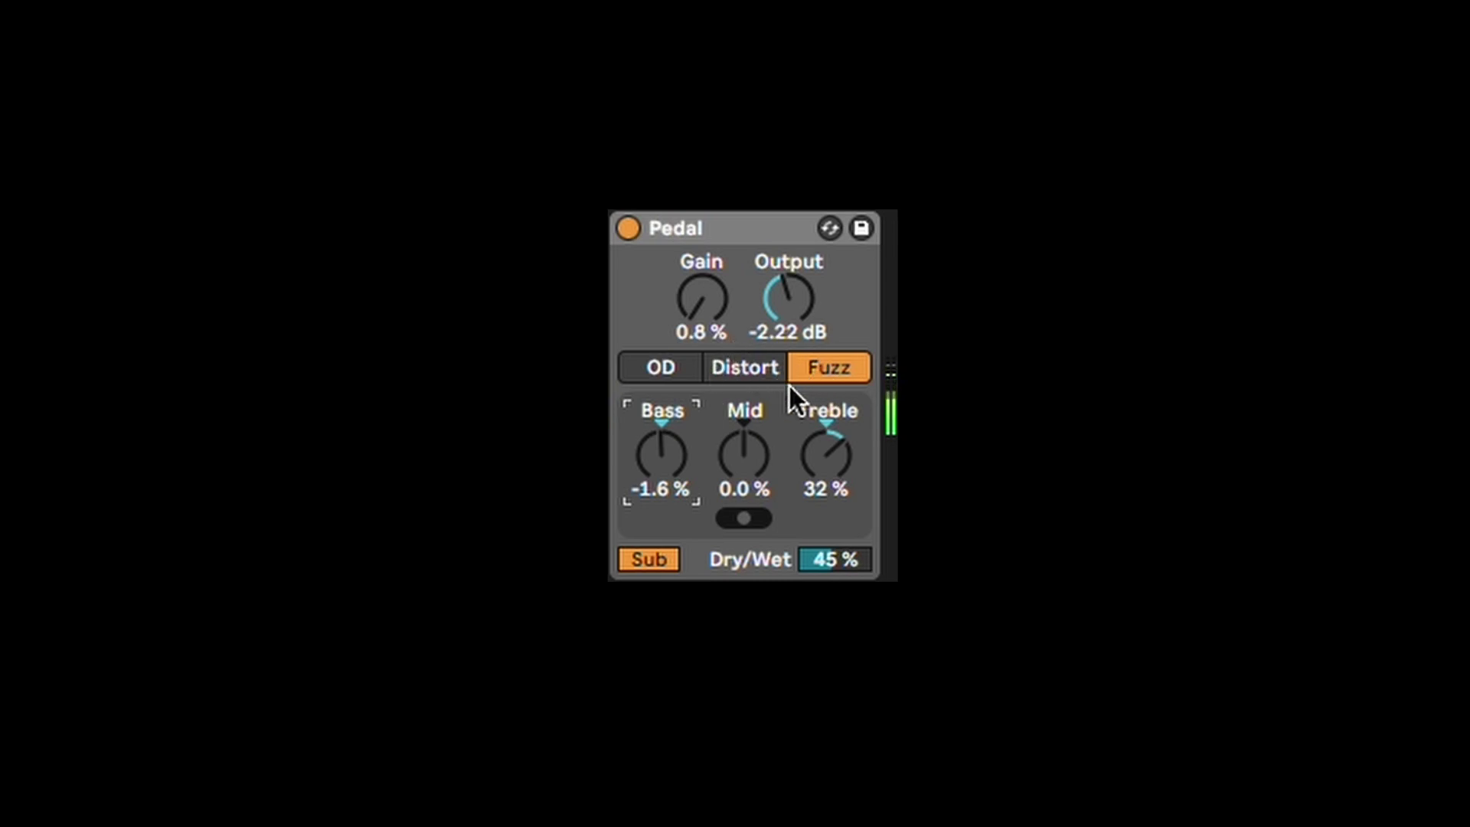
Audition the Pedal's Distort mode at 100 % Dry/Wet and its OD mode with Gain at 100 %.
click(749, 367)
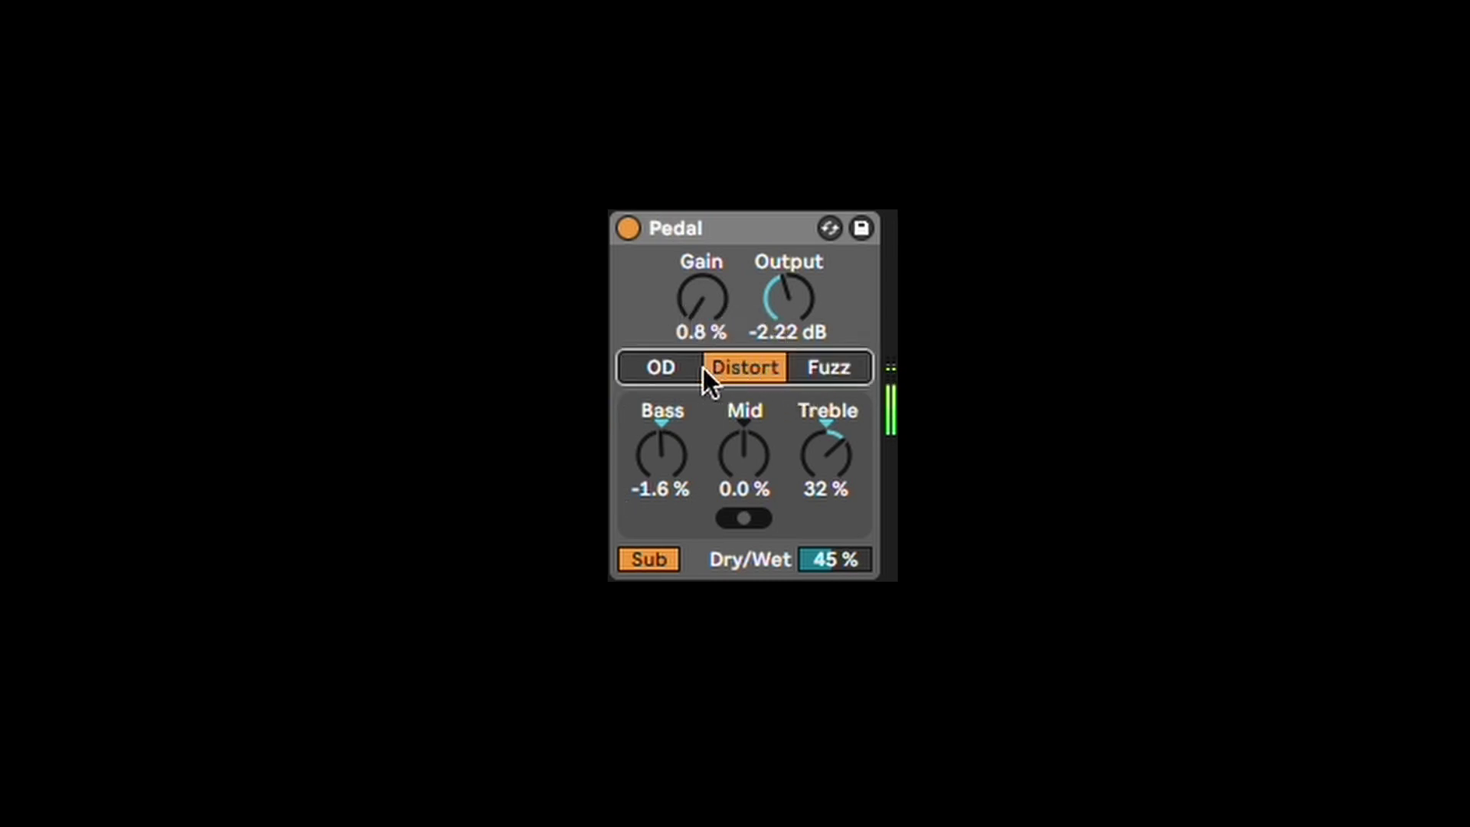
drag(856, 559, 856, 491)
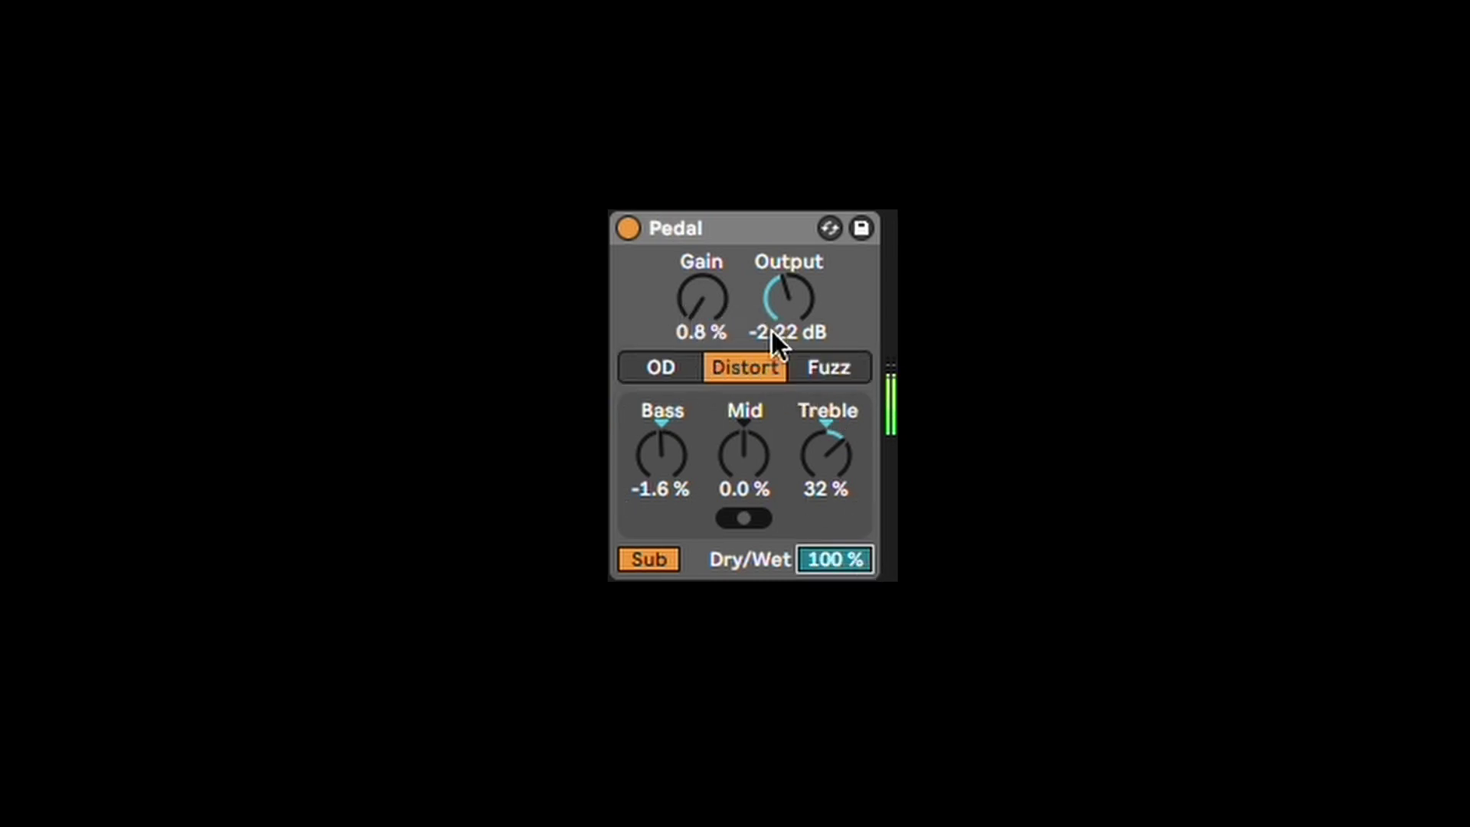
click(665, 369)
mouse_move(717, 331)
mouse_down()
mouse_move(717, 284)
mouse_move(717, 307)
mouse_up()
text(100)
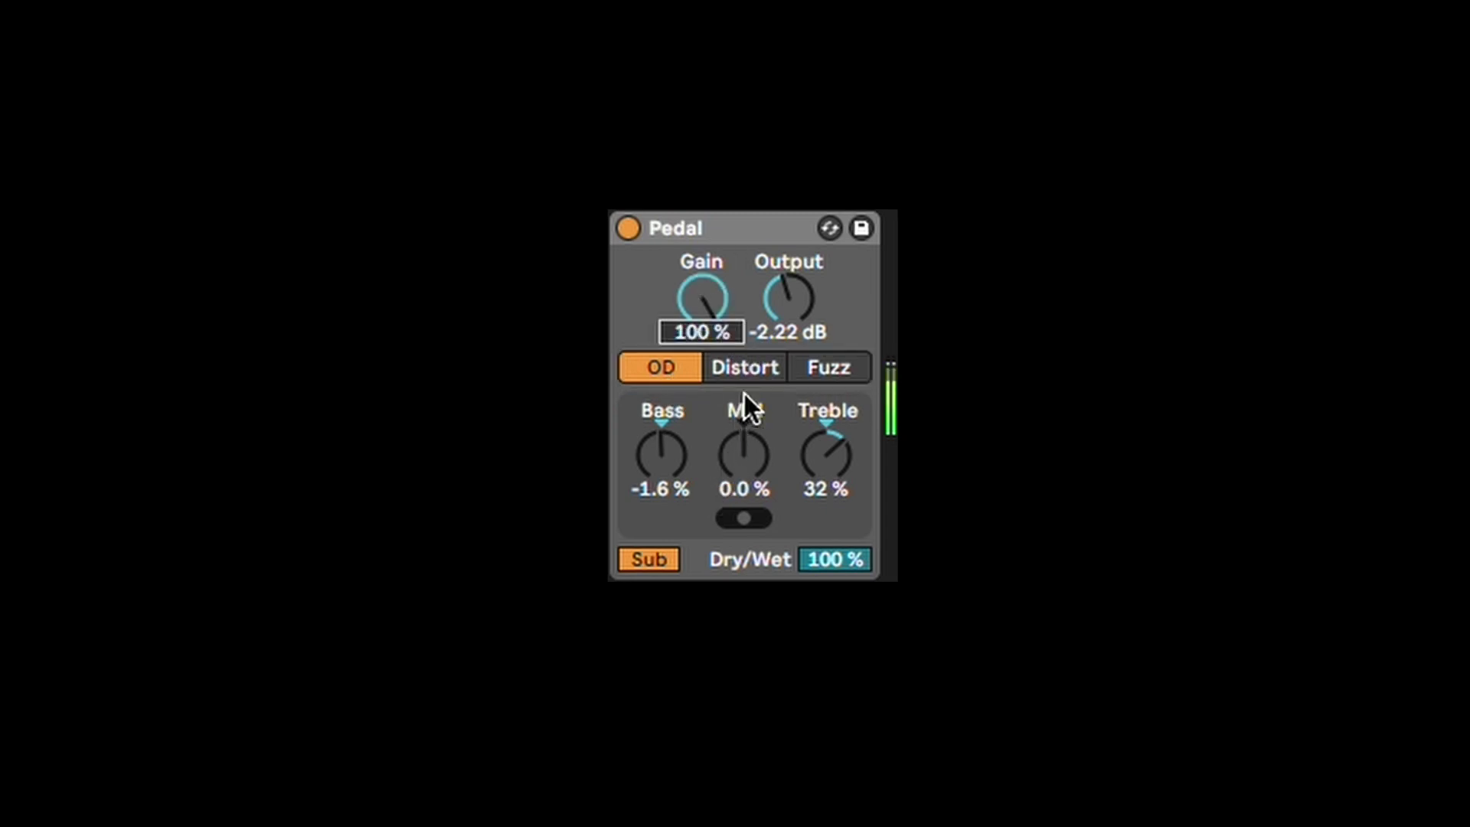
Switch the Pedal to Distort mode and reduce its Gain to 73 % and below.
click(745, 368)
drag(703, 299, 838, 380)
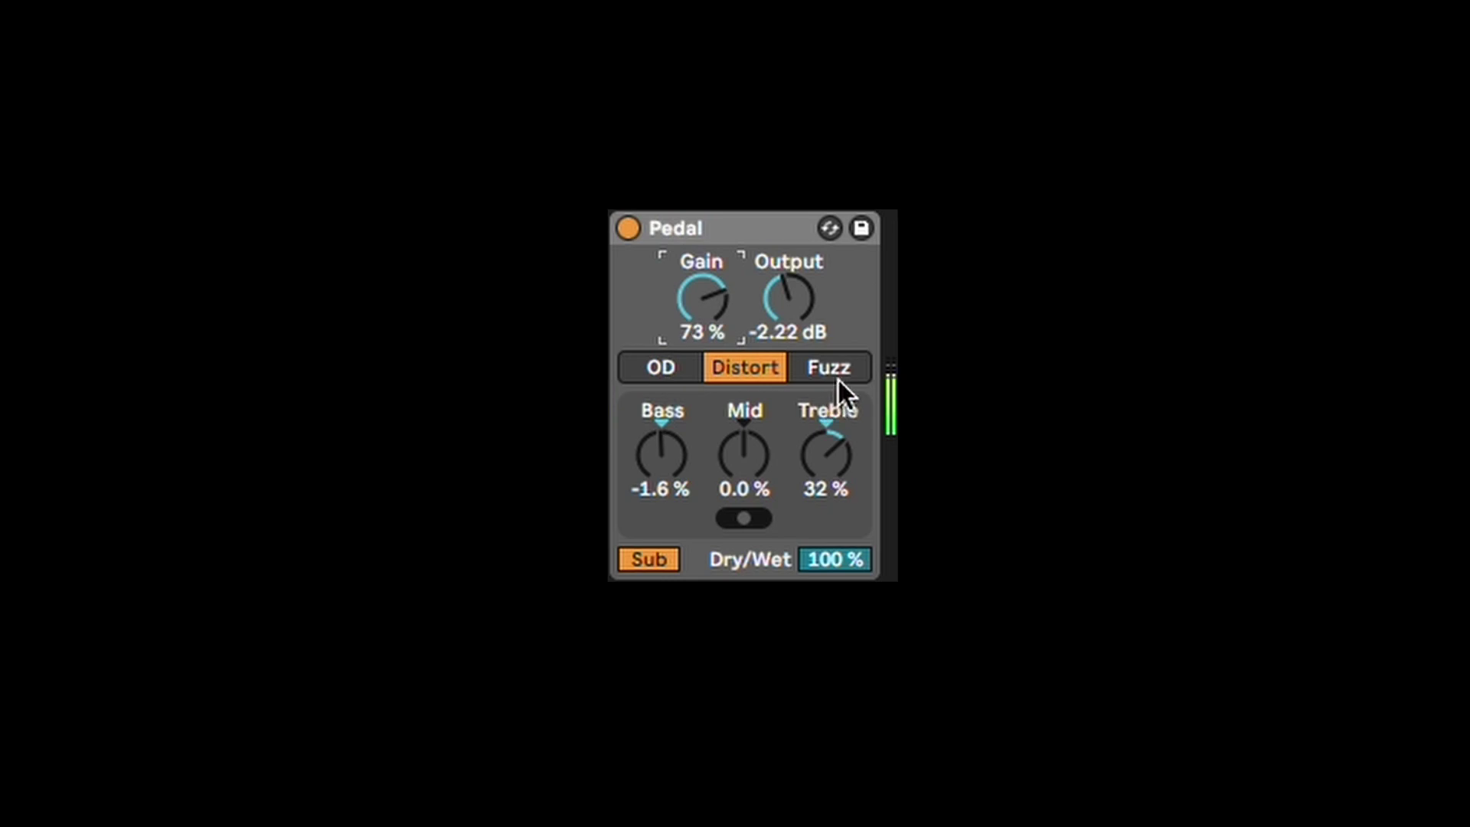
drag(728, 311, 792, 507)
Lower the Pedal's Dry/Wet mix and reduce its Treble slightly.
drag(834, 559, 835, 620)
drag(827, 456, 826, 470)
drag(820, 564, 820, 569)
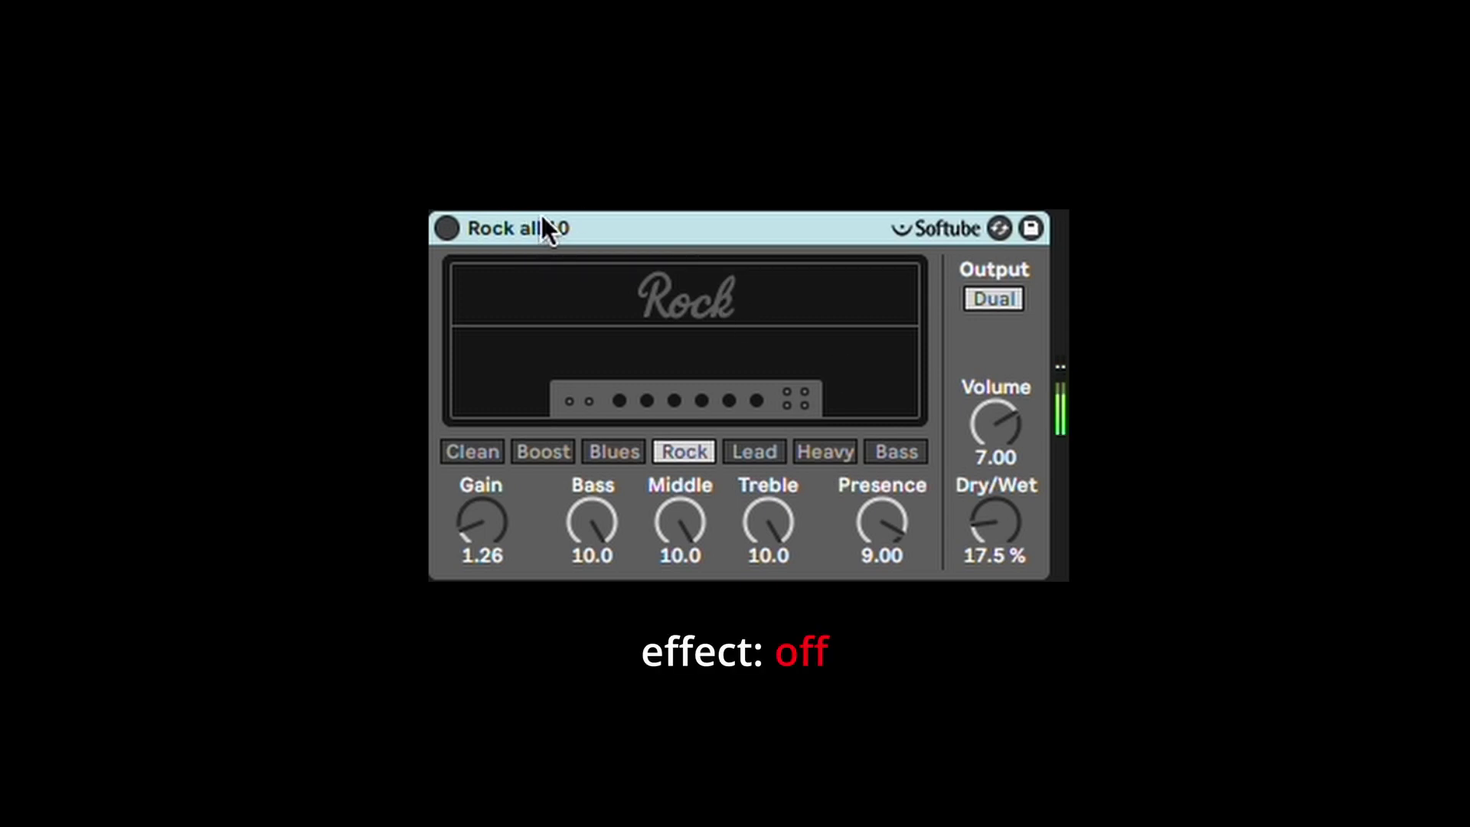
Activate the Rock all 10 amp and set its Dry/Wet to 38.9 % and Gain to 2.70.
key(0)
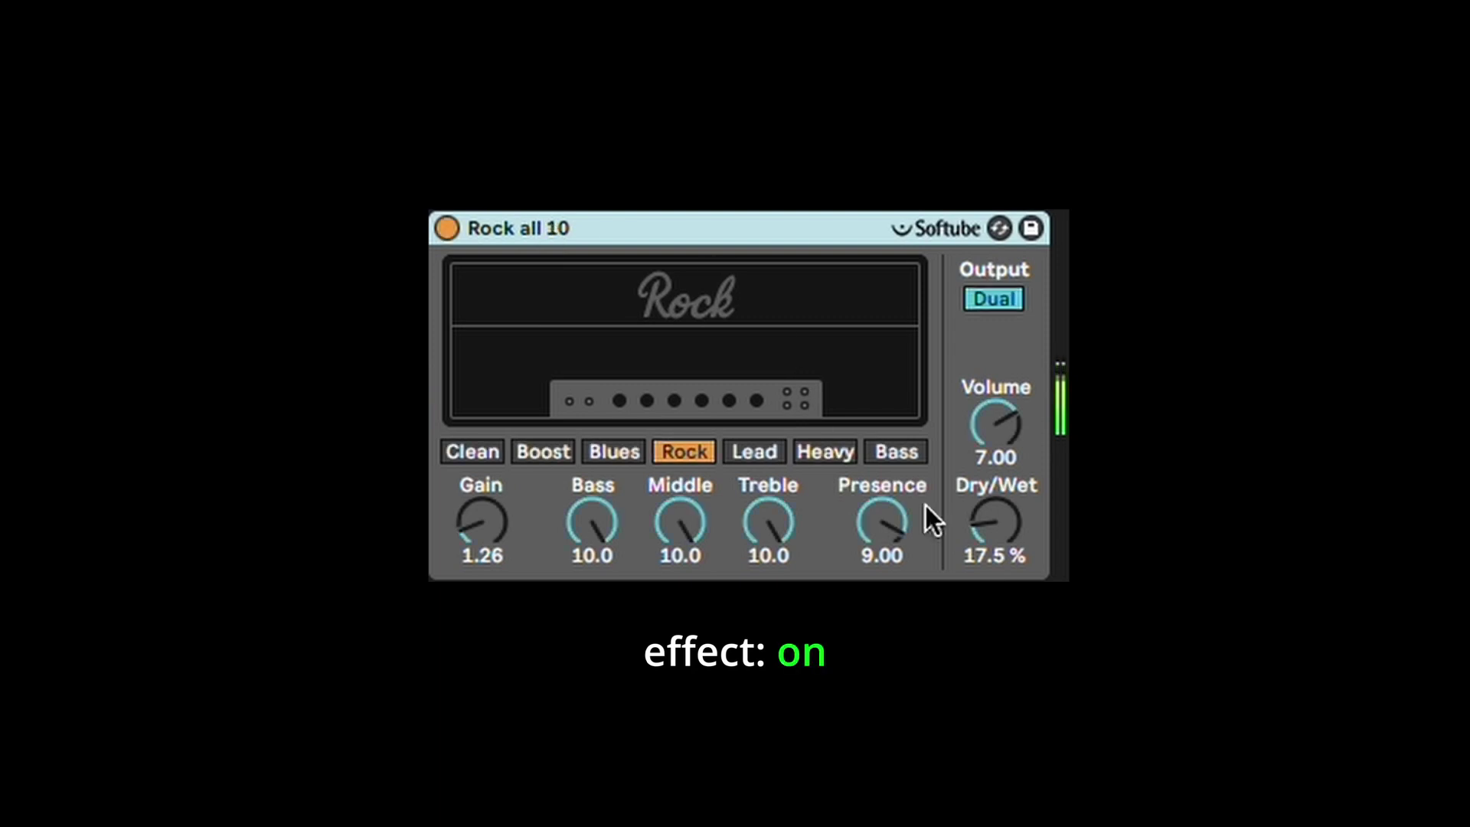
drag(994, 523, 995, 486)
drag(481, 523, 481, 493)
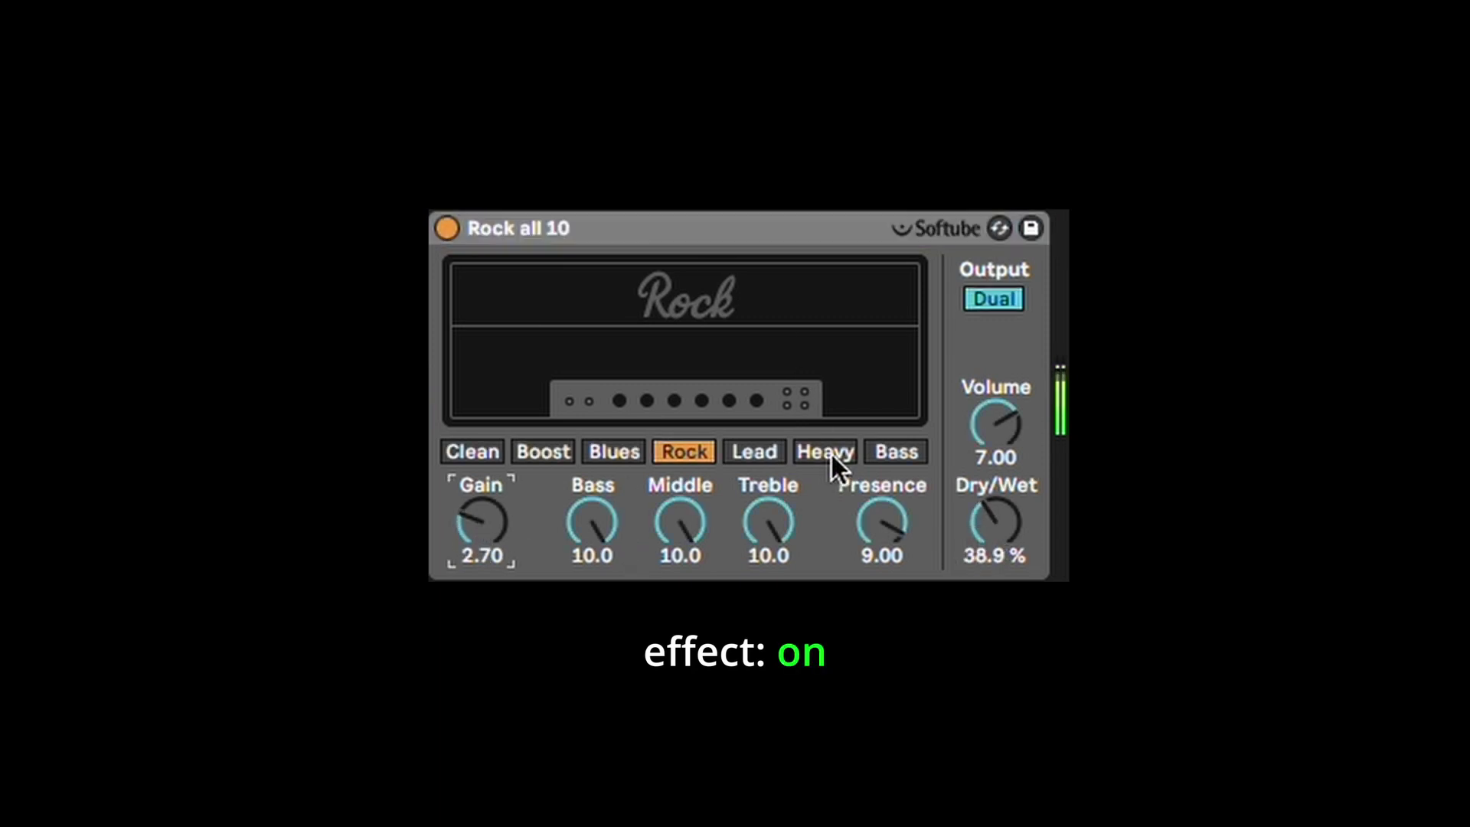
Audition the Clean amp model with Gain at 3.25, and change the model to Boost.
click(474, 450)
drag(484, 525, 481, 514)
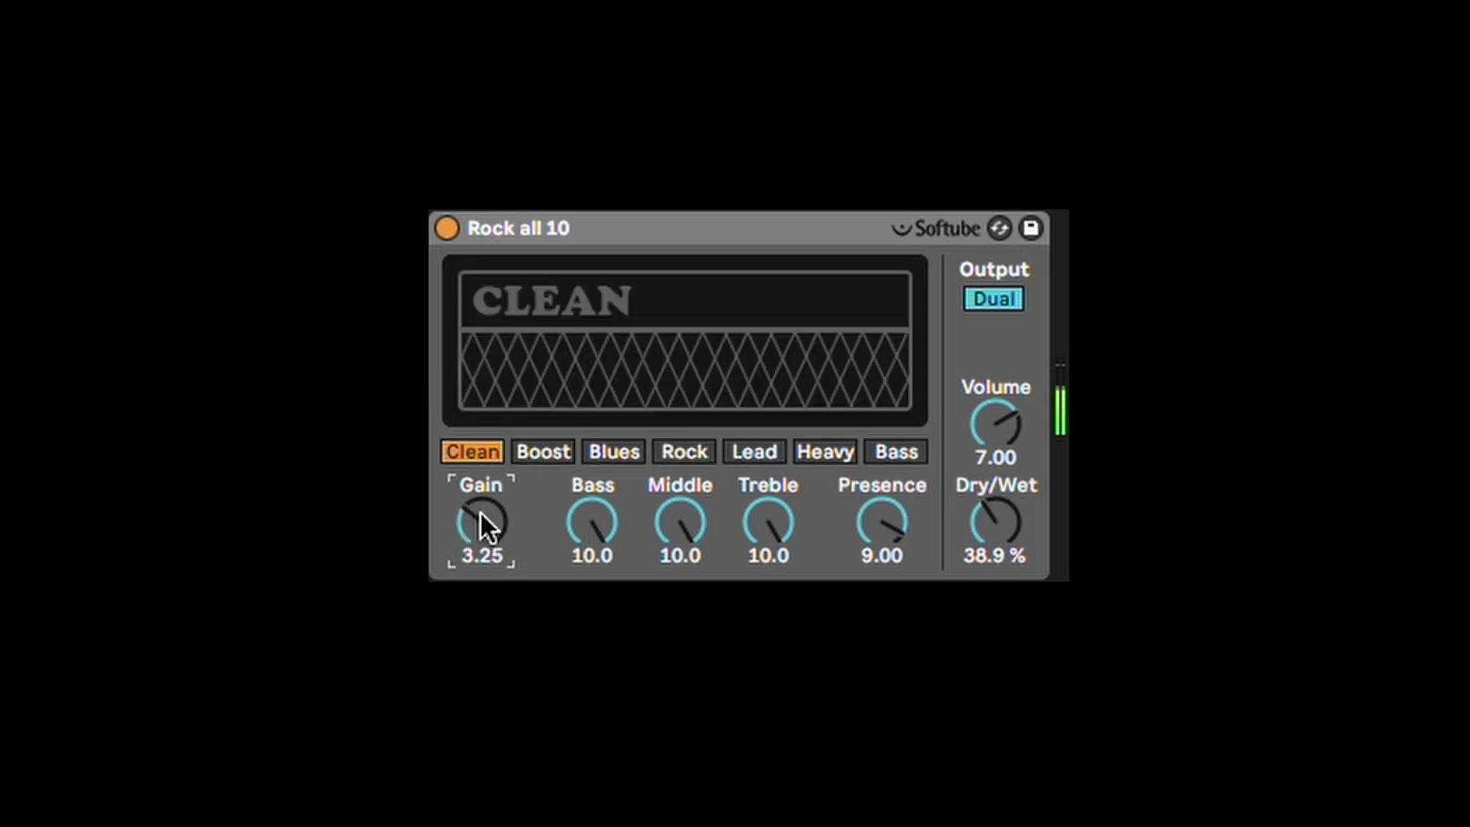
click(563, 451)
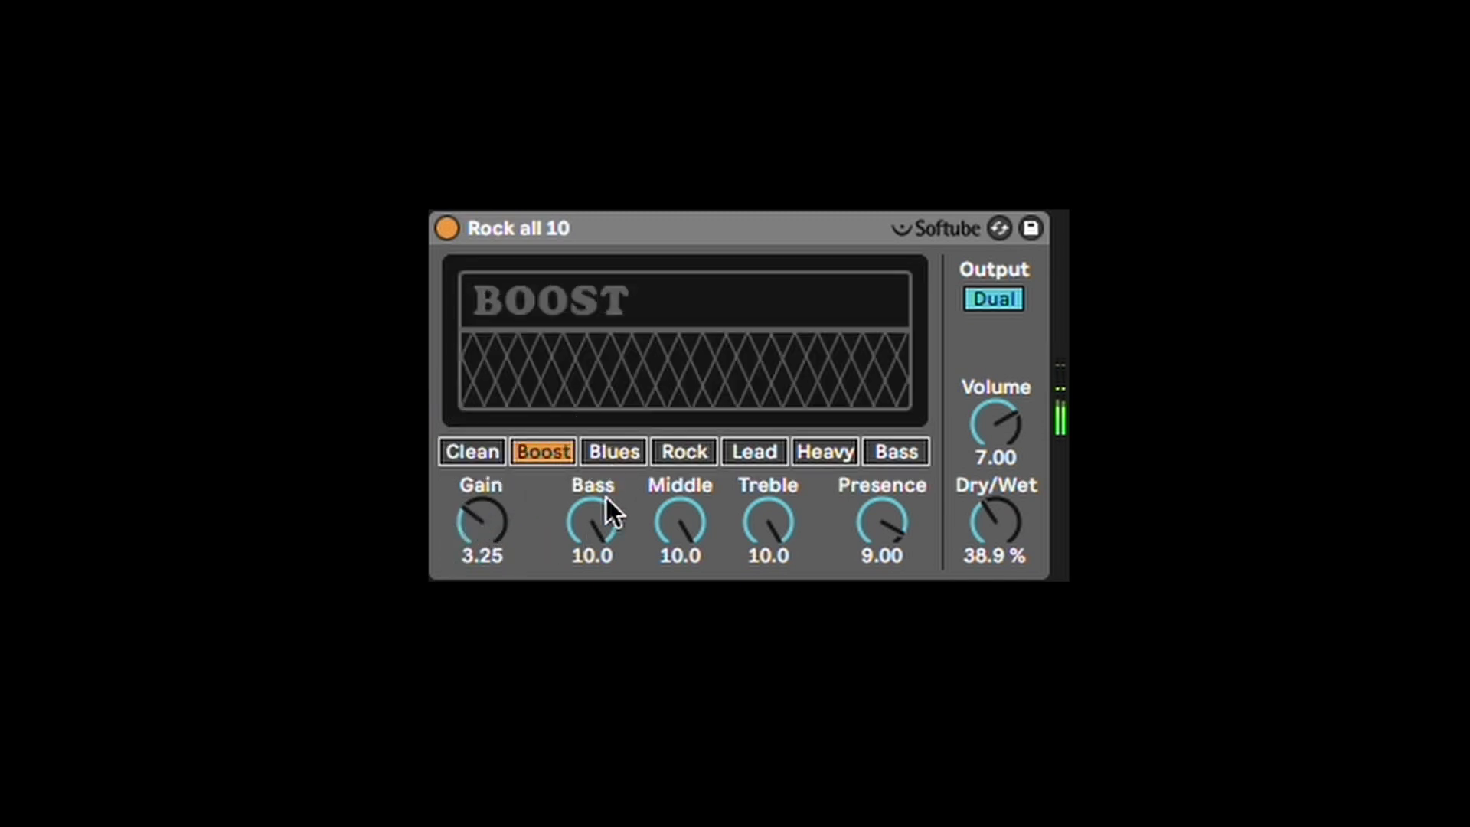
Reset the amp's Bass, Middle and Treble to 5.00 and try the Dual output switch.
double_click(667, 514)
double_click(571, 521)
double_click(774, 521)
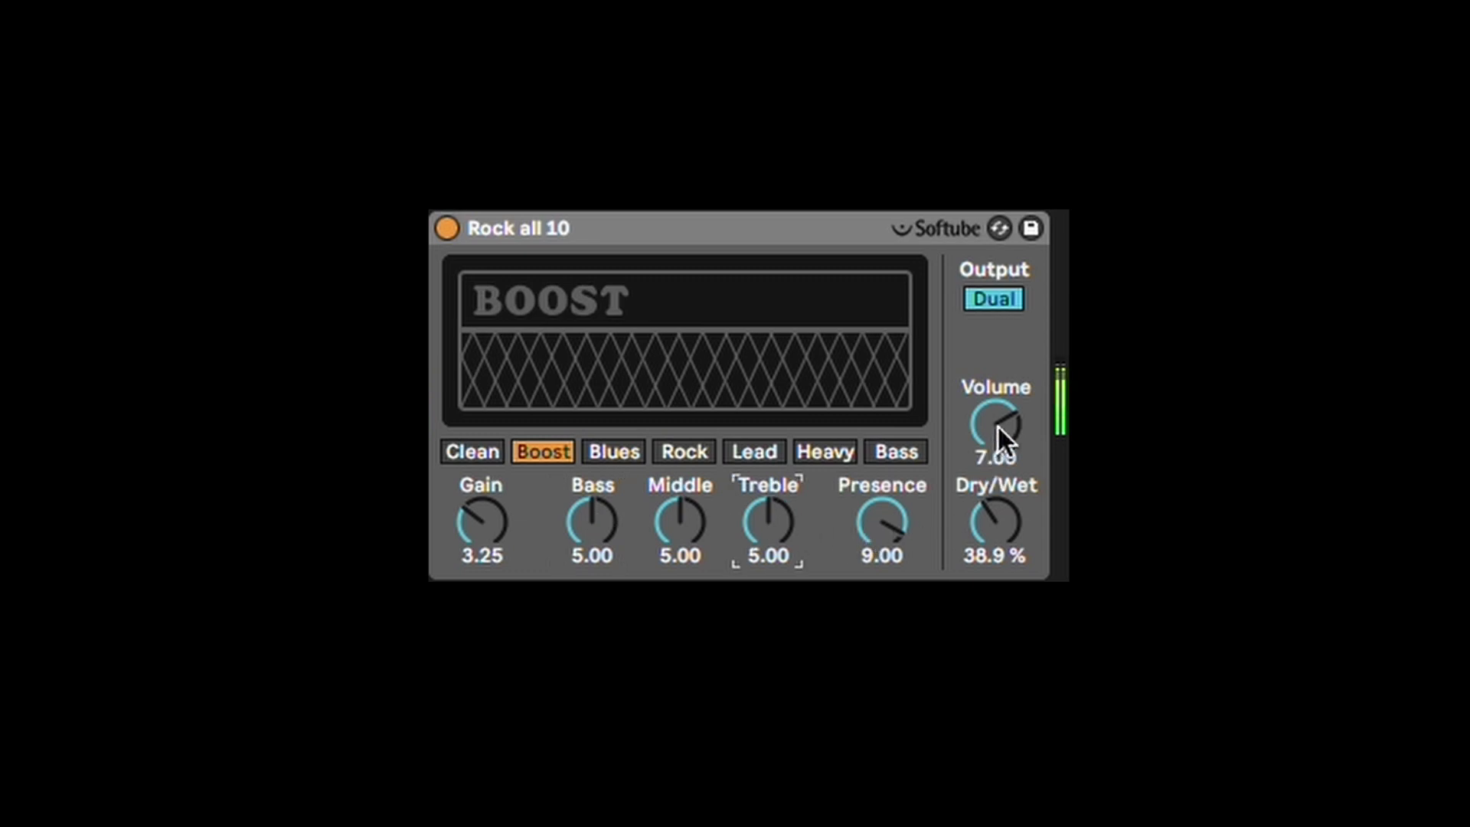
click(1008, 305)
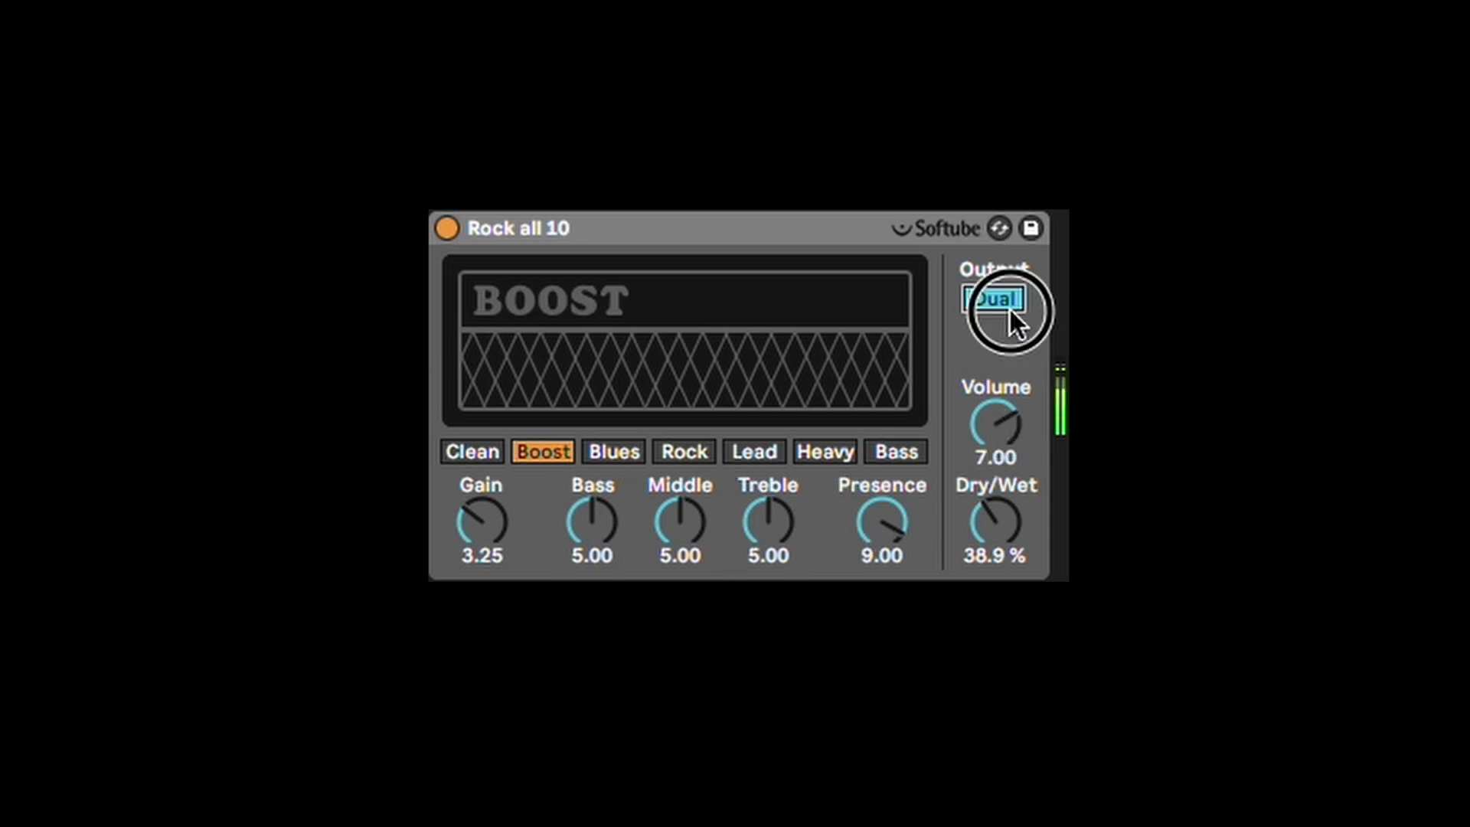
Change the amp model to Blues and set its Gain to 6.19.
click(615, 451)
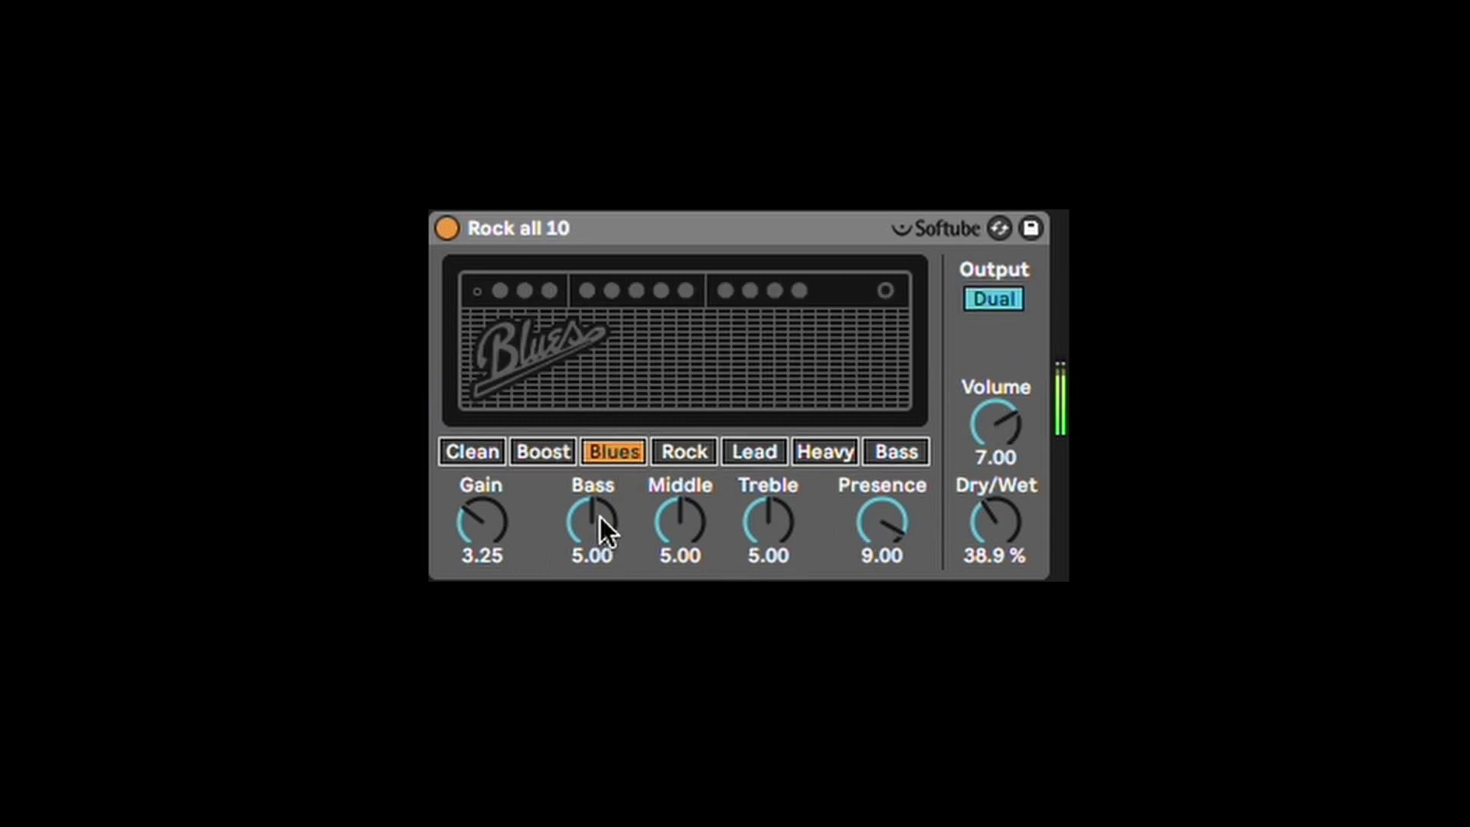
drag(494, 525, 493, 479)
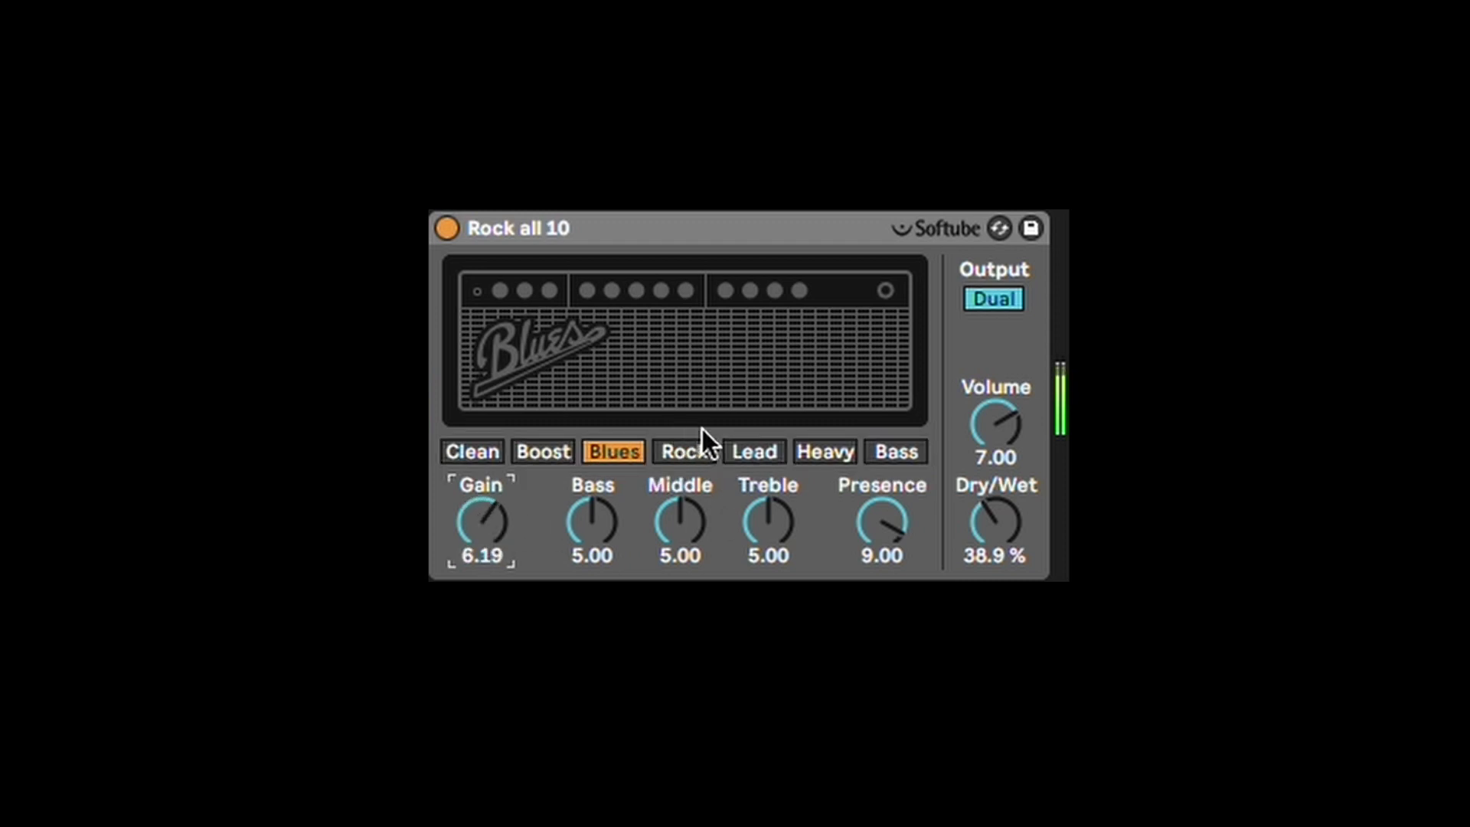
Try the Rock amp model with Dry/Wet at 46.8 %, and change to the Heavy model with Dry/Wet at 92.1 %.
click(700, 448)
drag(992, 536, 995, 519)
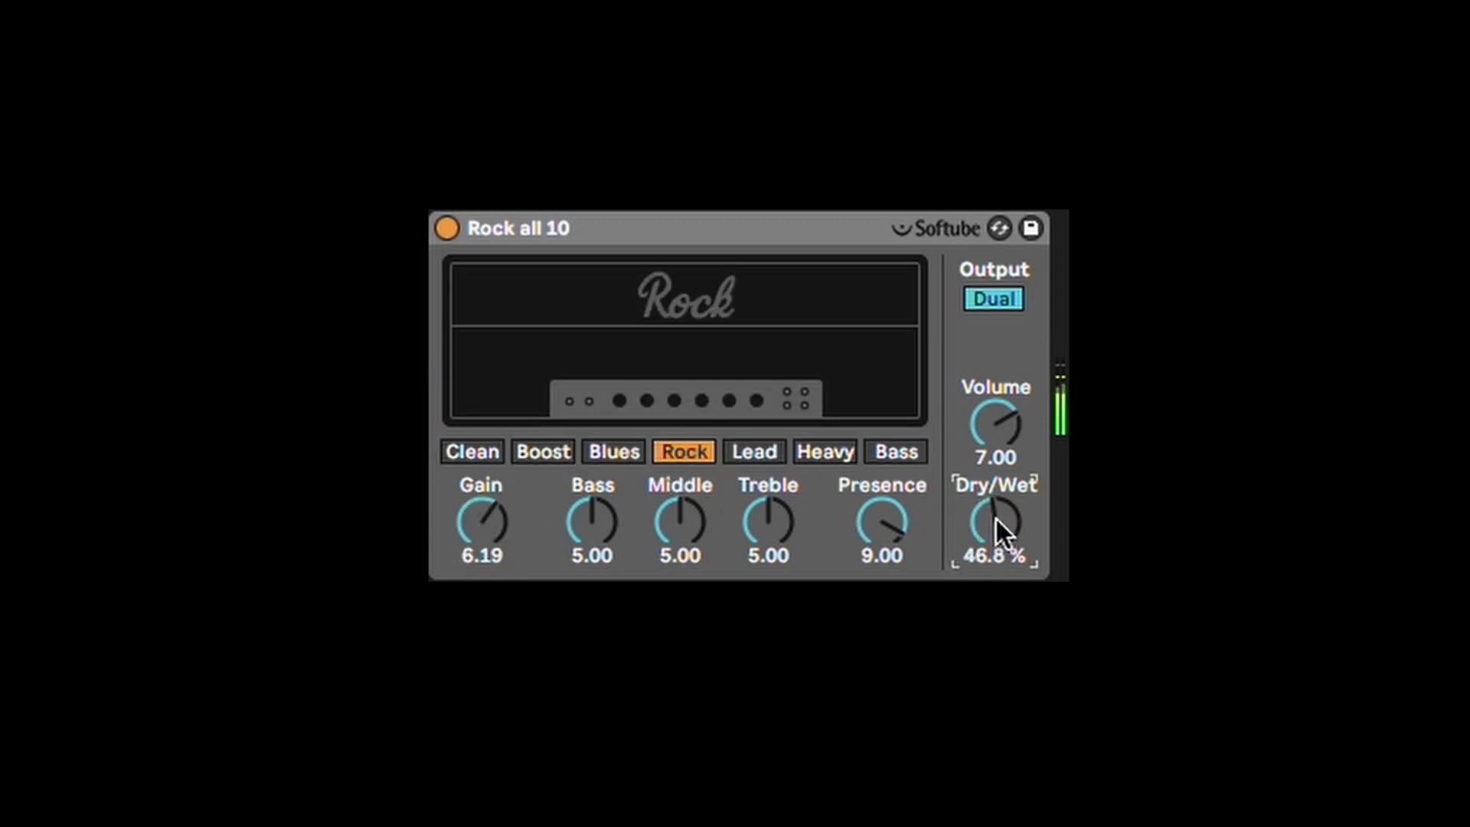
click(824, 452)
drag(1012, 535, 967, 508)
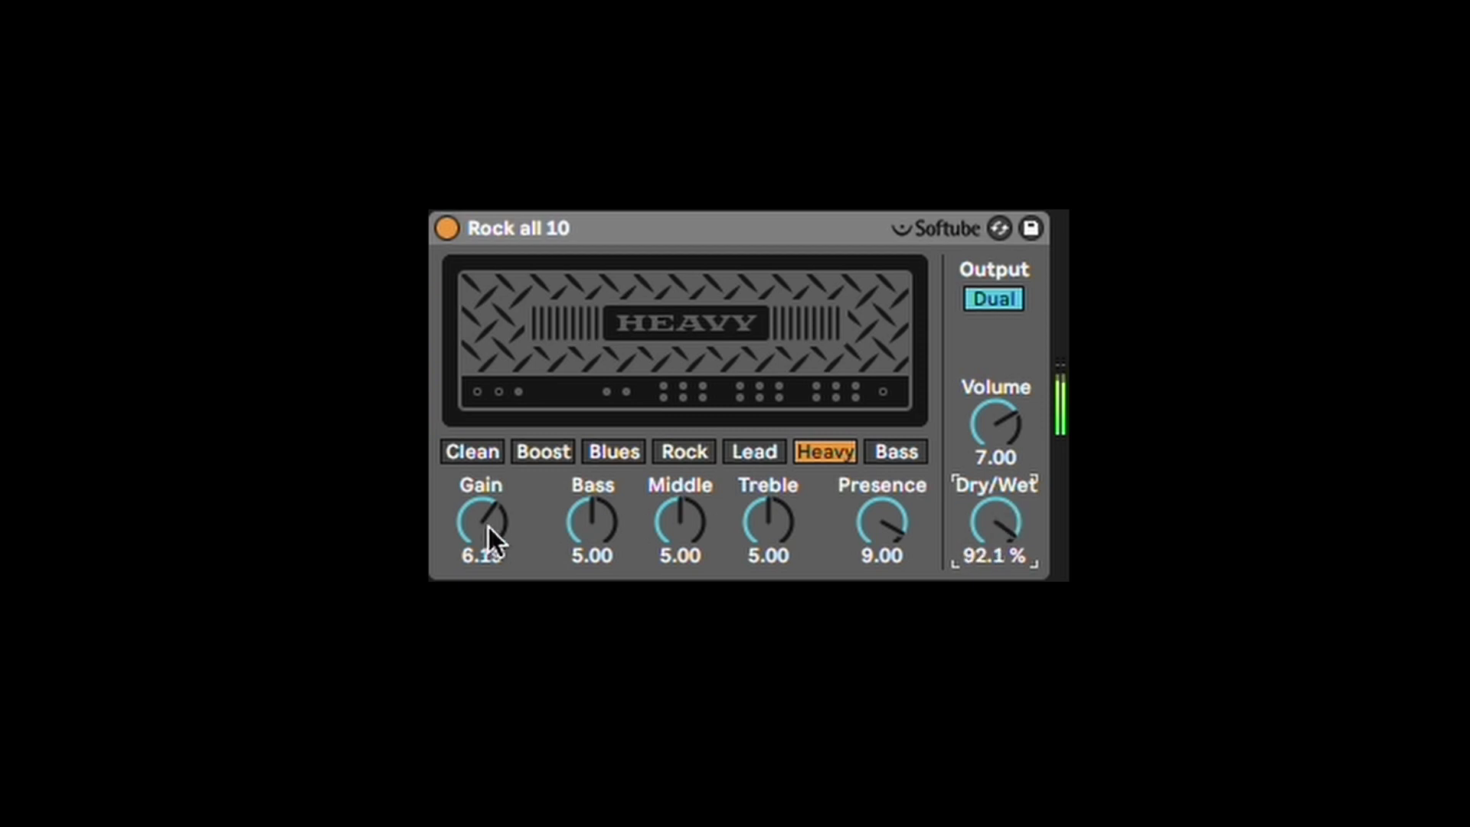
Set the Heavy amp's Gain to 4.52 and Dry/Wet to 61.1 %, and deactivate the Rock all 10 device.
drag(489, 527, 489, 502)
drag(988, 528, 988, 559)
drag(482, 522, 482, 559)
click(546, 228)
key(0)
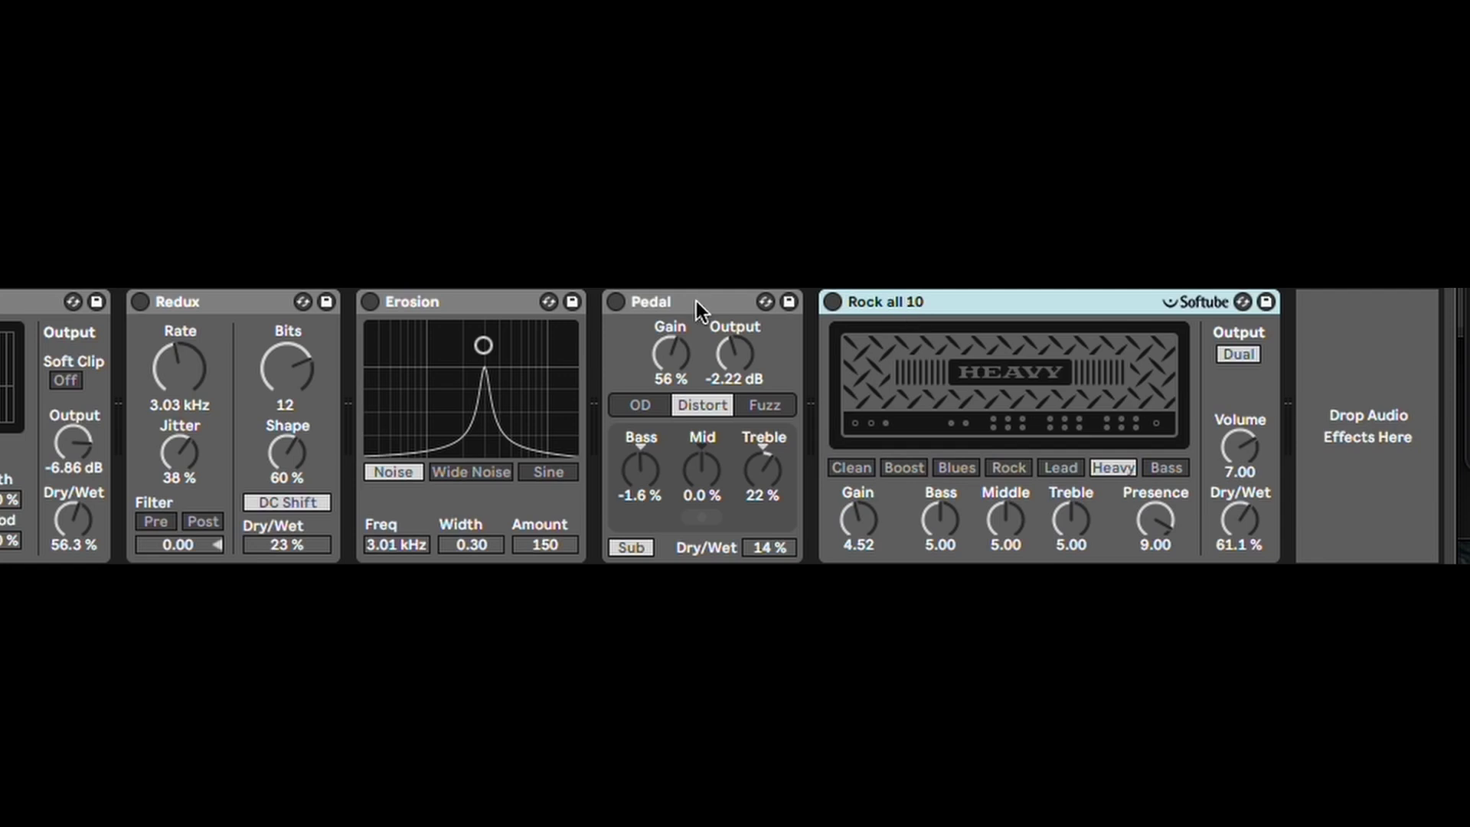
Review the chain's distortion devices one by one, from Pedal back through Erosion and Redux to Saturator.
click(696, 301)
scroll(692, 302, left, 3)
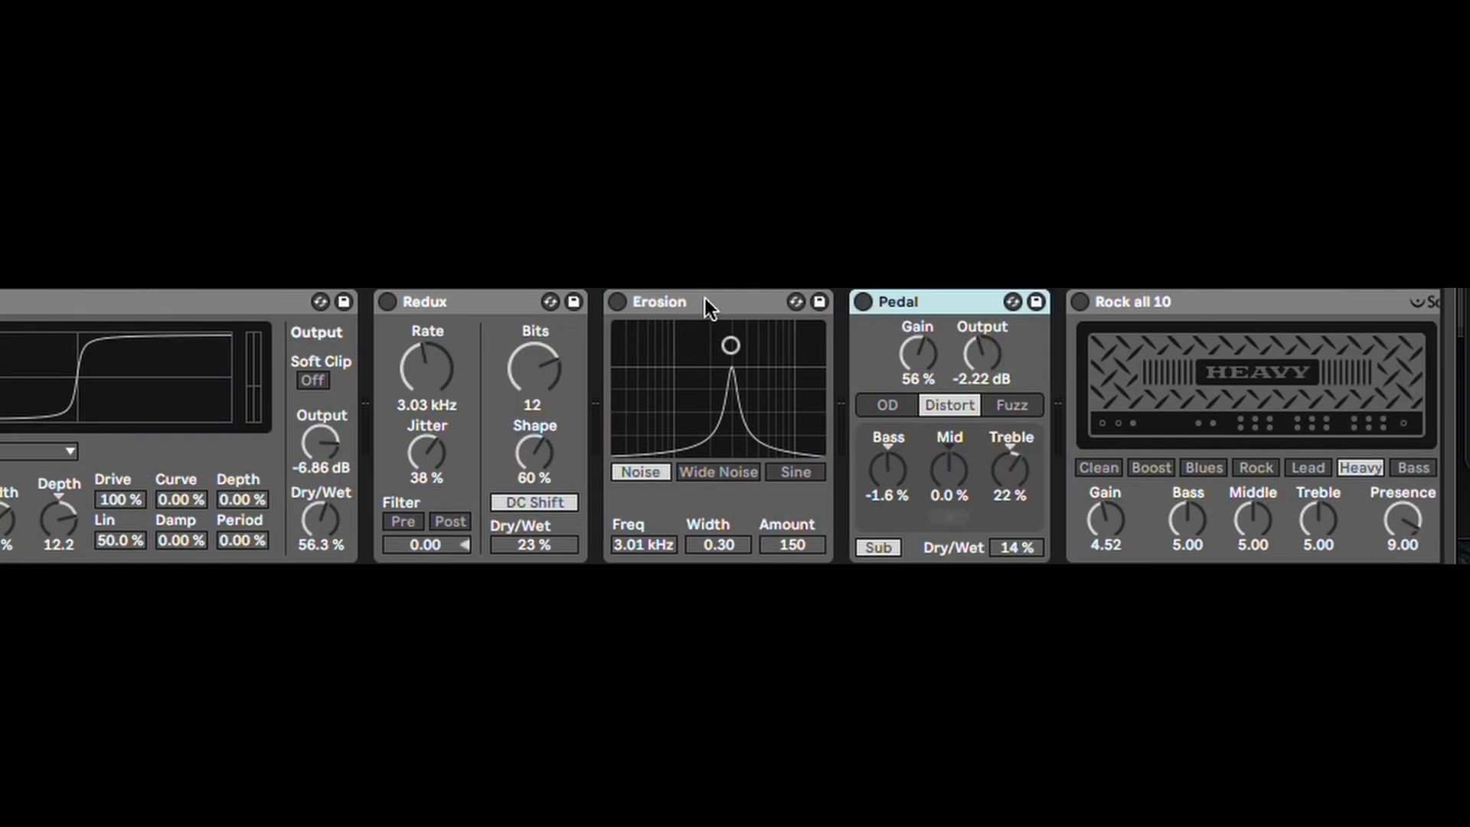
click(705, 301)
click(474, 304)
scroll(475, 305, left, 2)
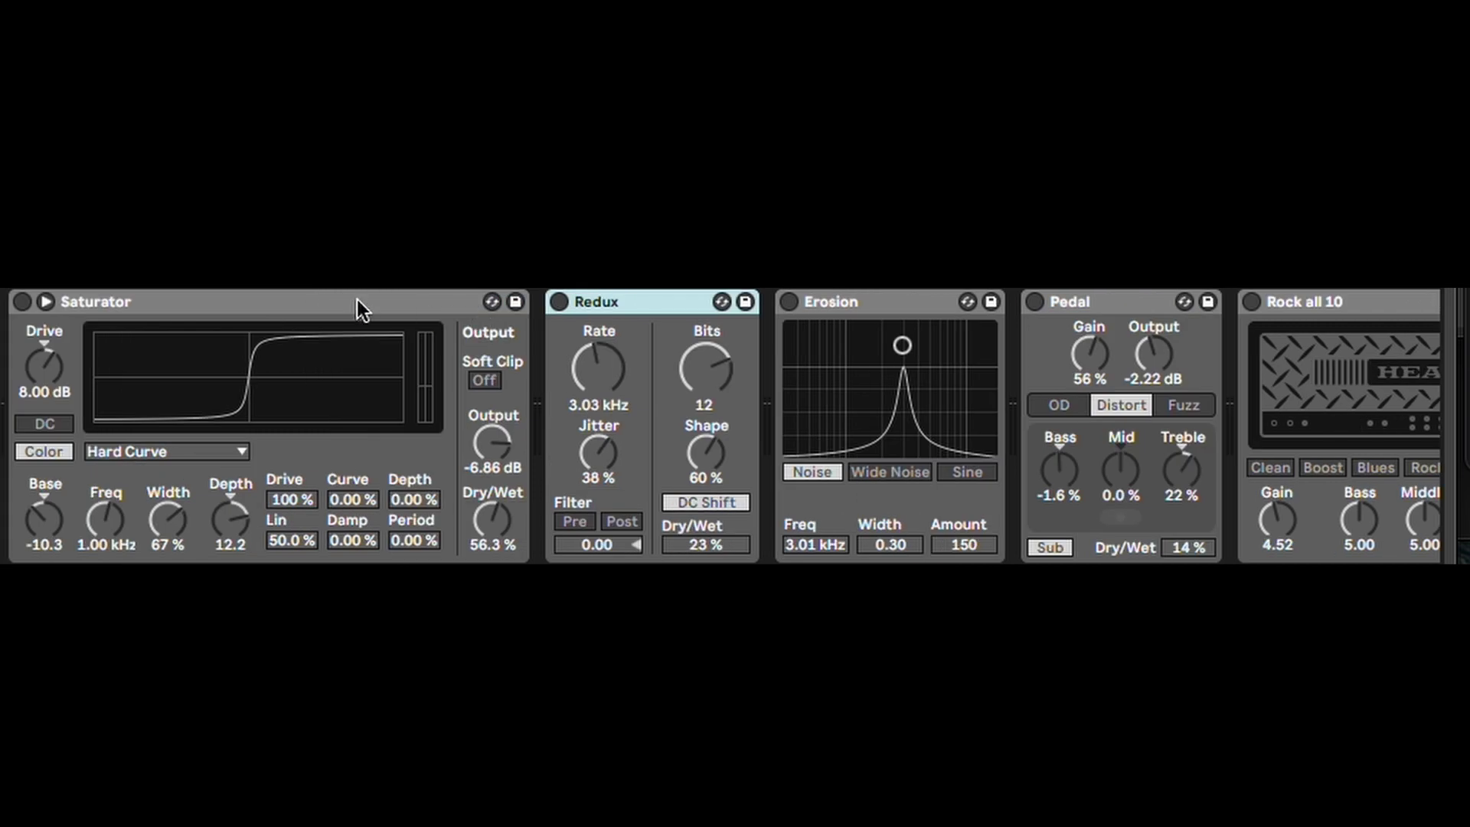
click(356, 298)
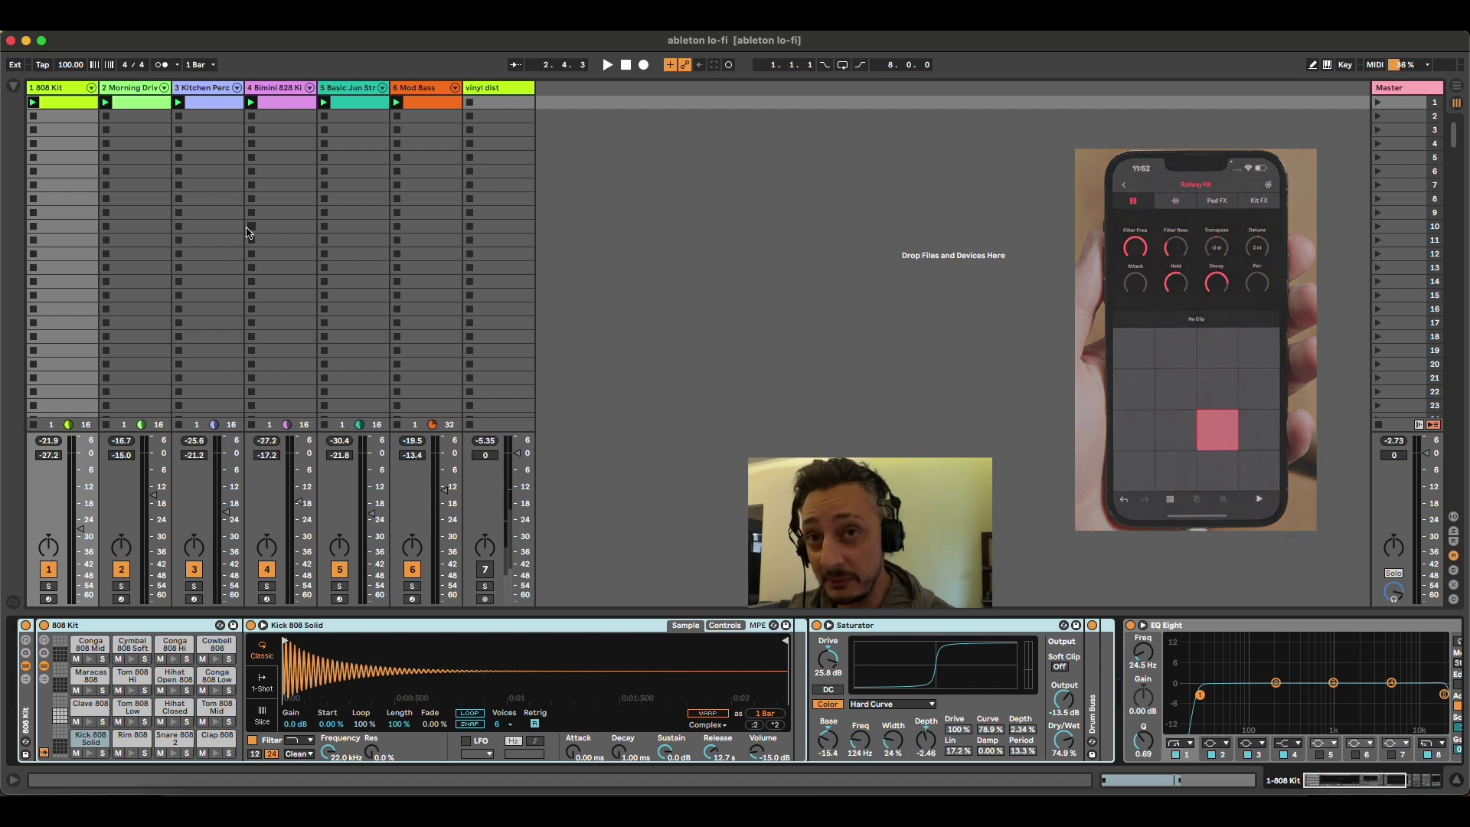
Examine the Saturator, Pedal and Chiptune Filter on the 808 Kit track and the device chain of the Morning Driver Kit track.
click(147, 89)
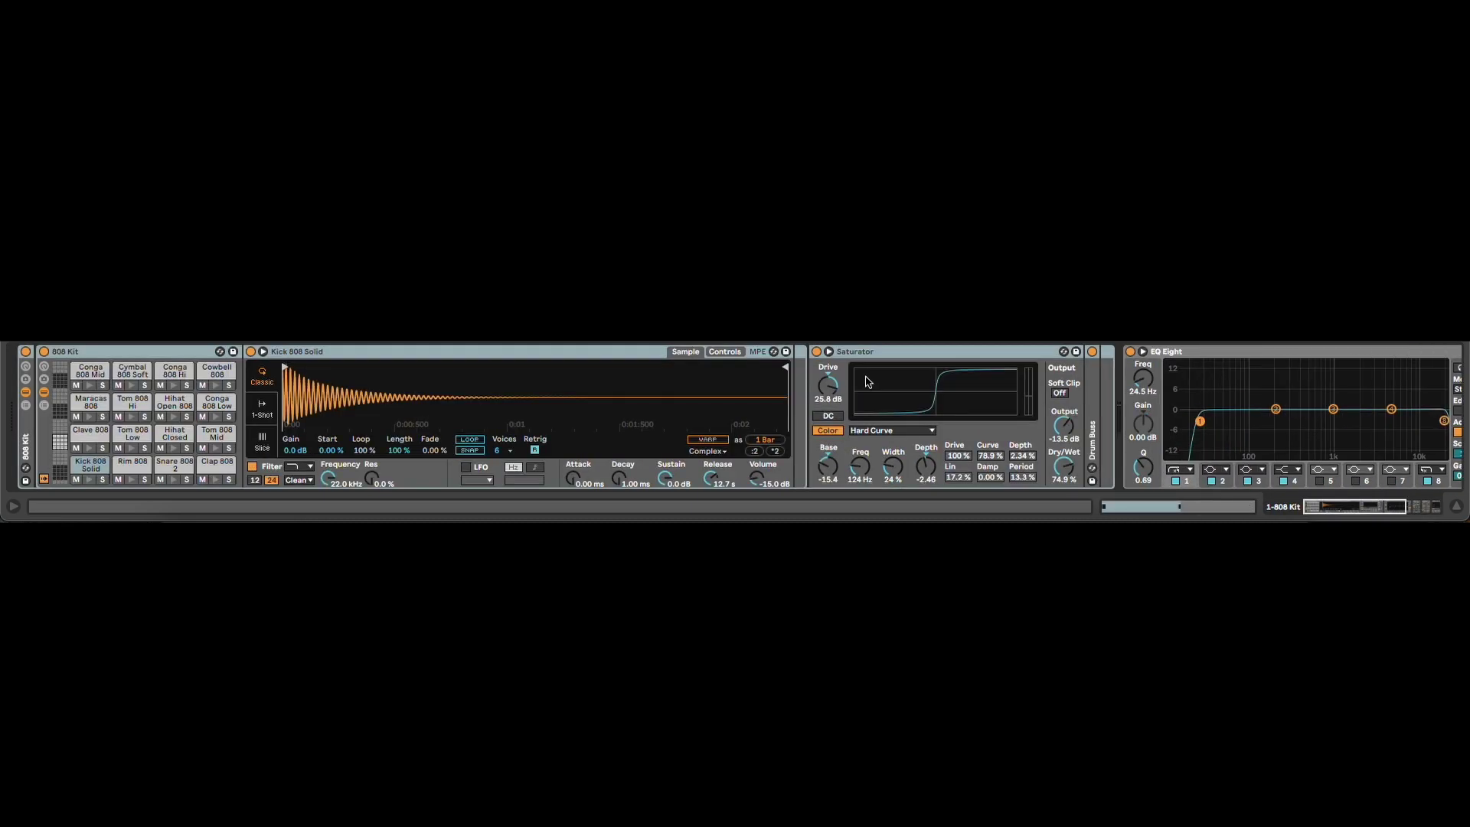
scroll(868, 382, right, 5)
click(806, 353)
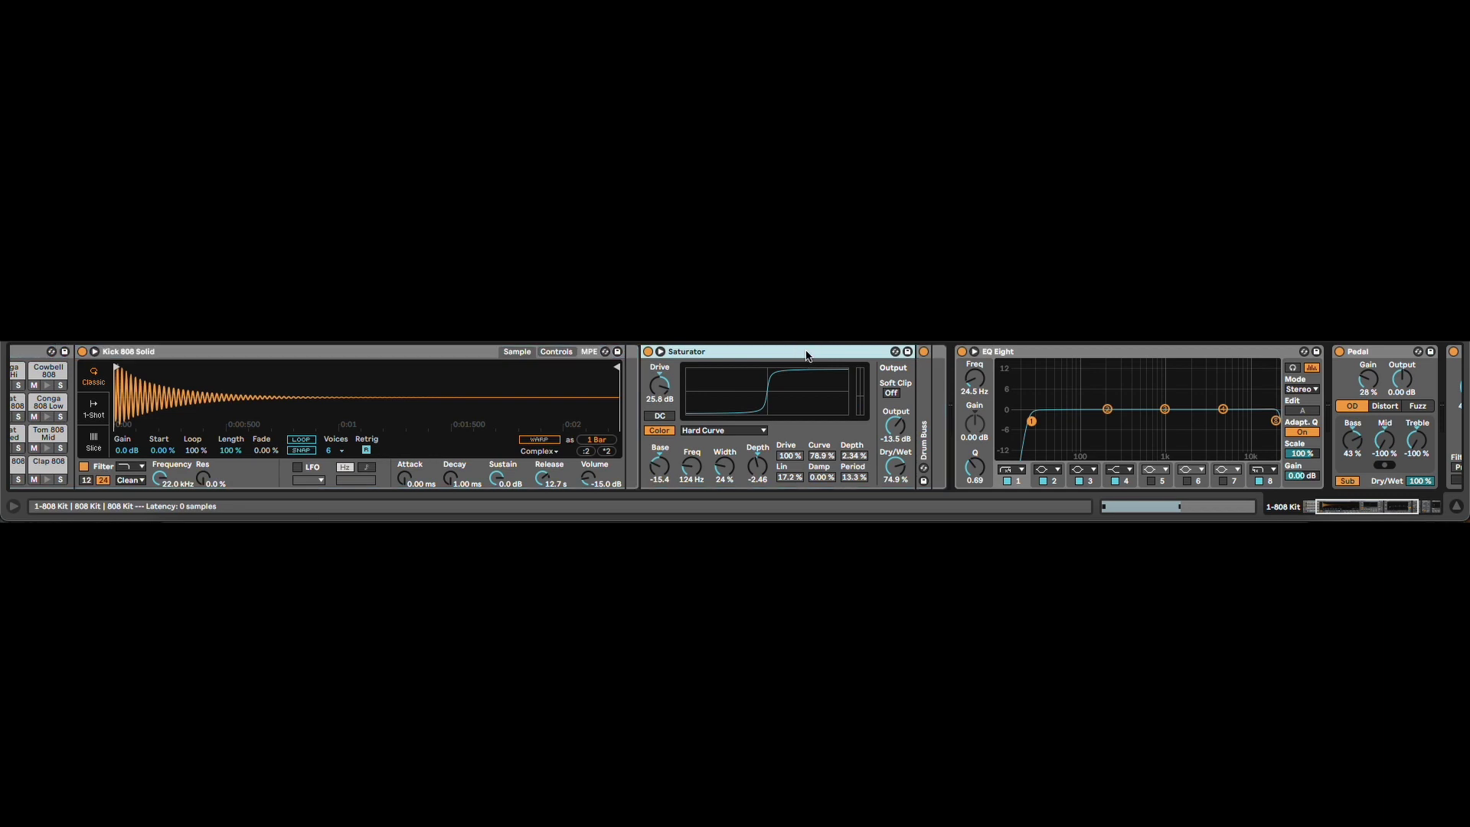
scroll(785, 360, right, 5)
click(1228, 358)
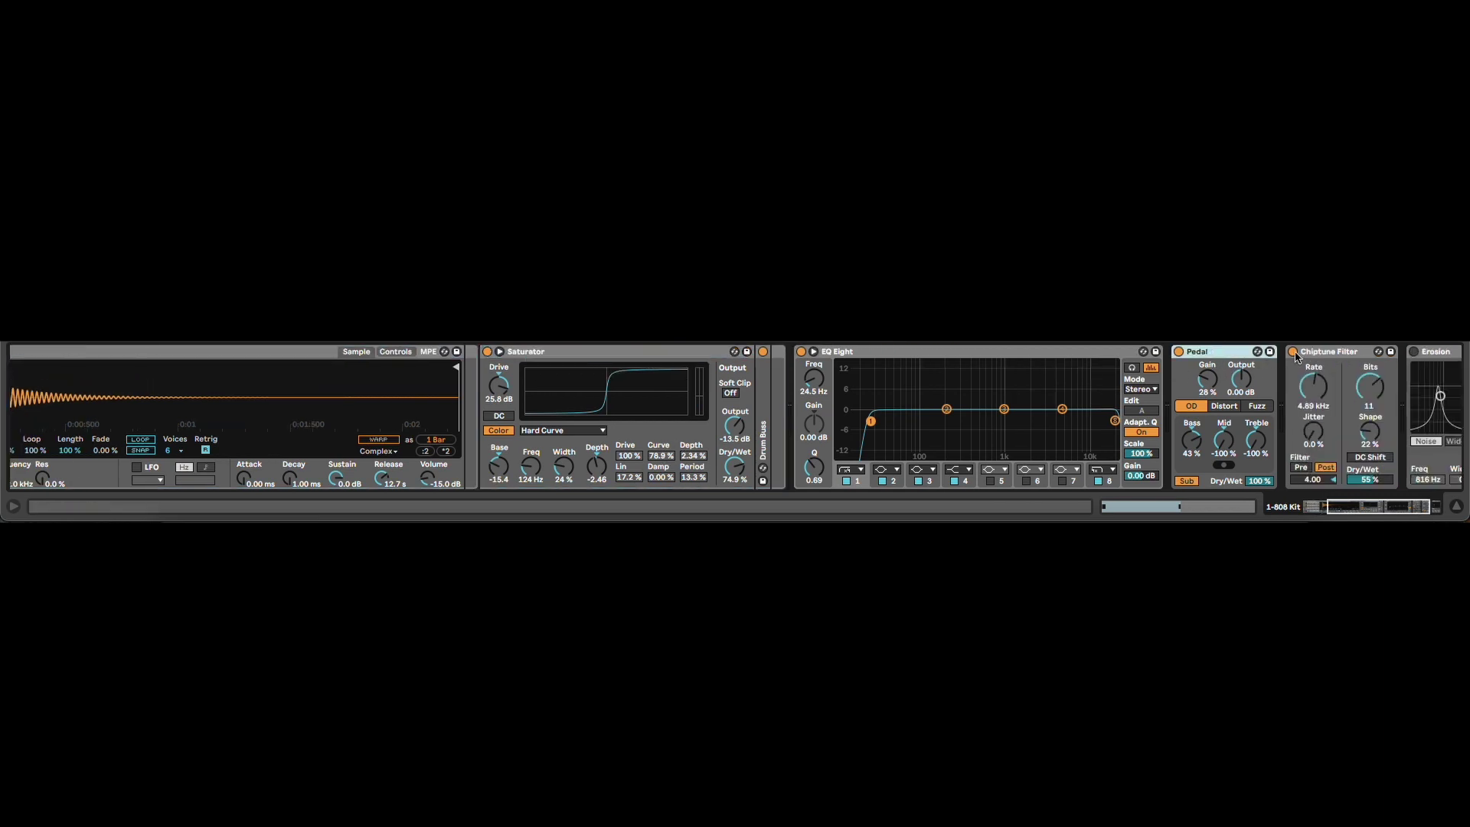
shift+click(1334, 354)
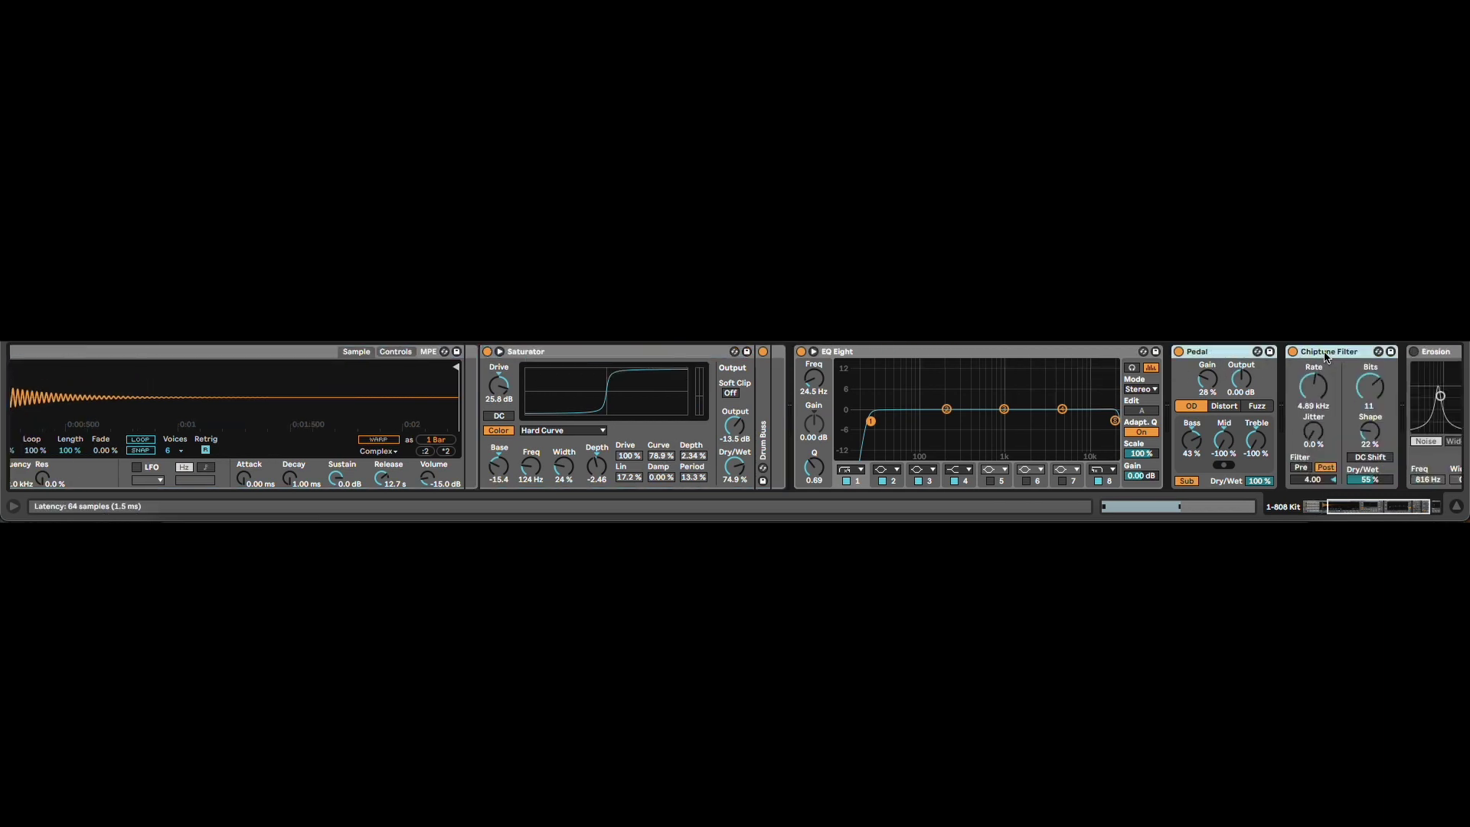
scroll(1326, 355, right, 5)
click(1326, 355)
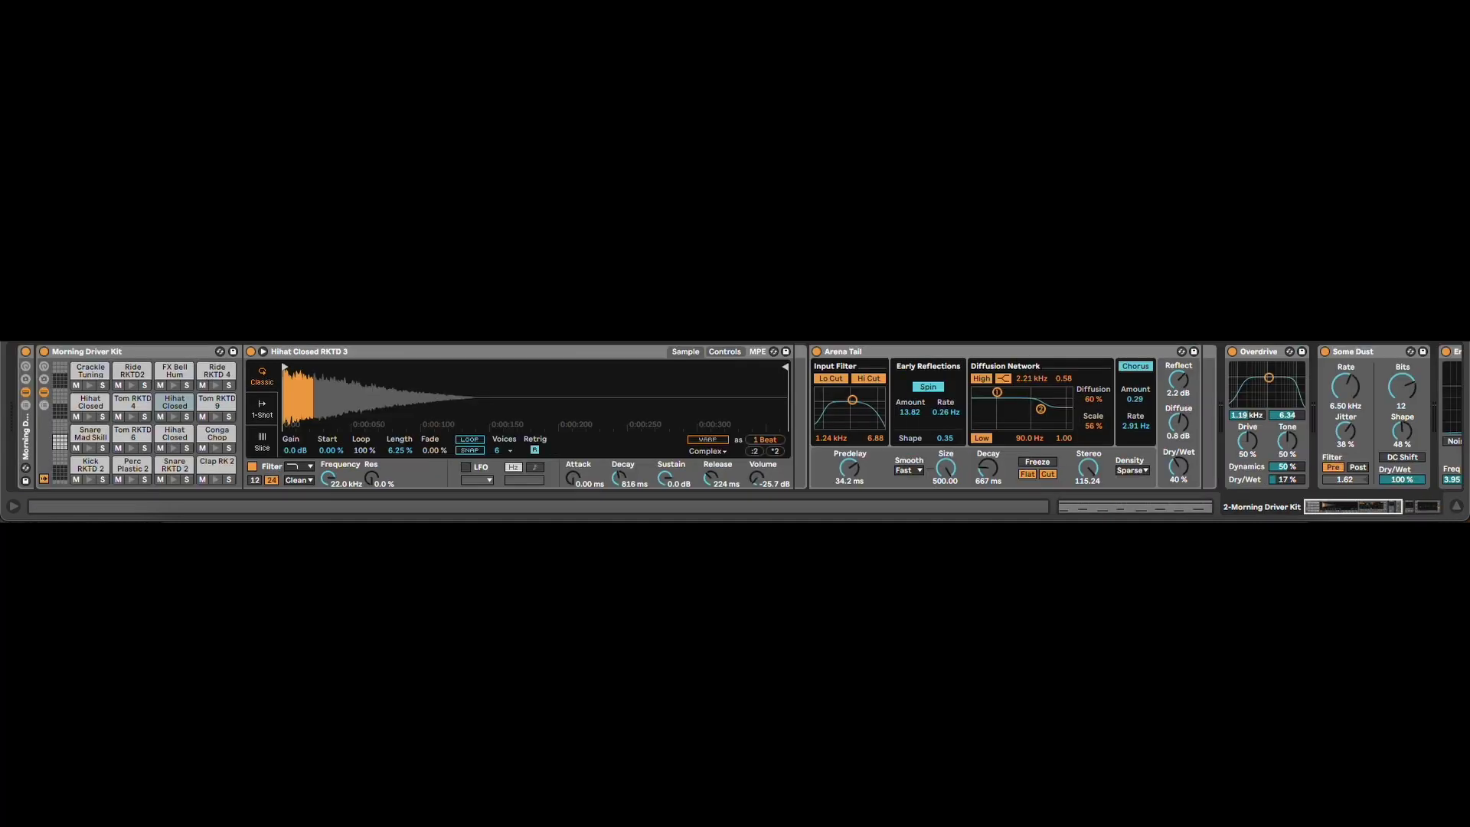
scroll(735, 418, right, 5)
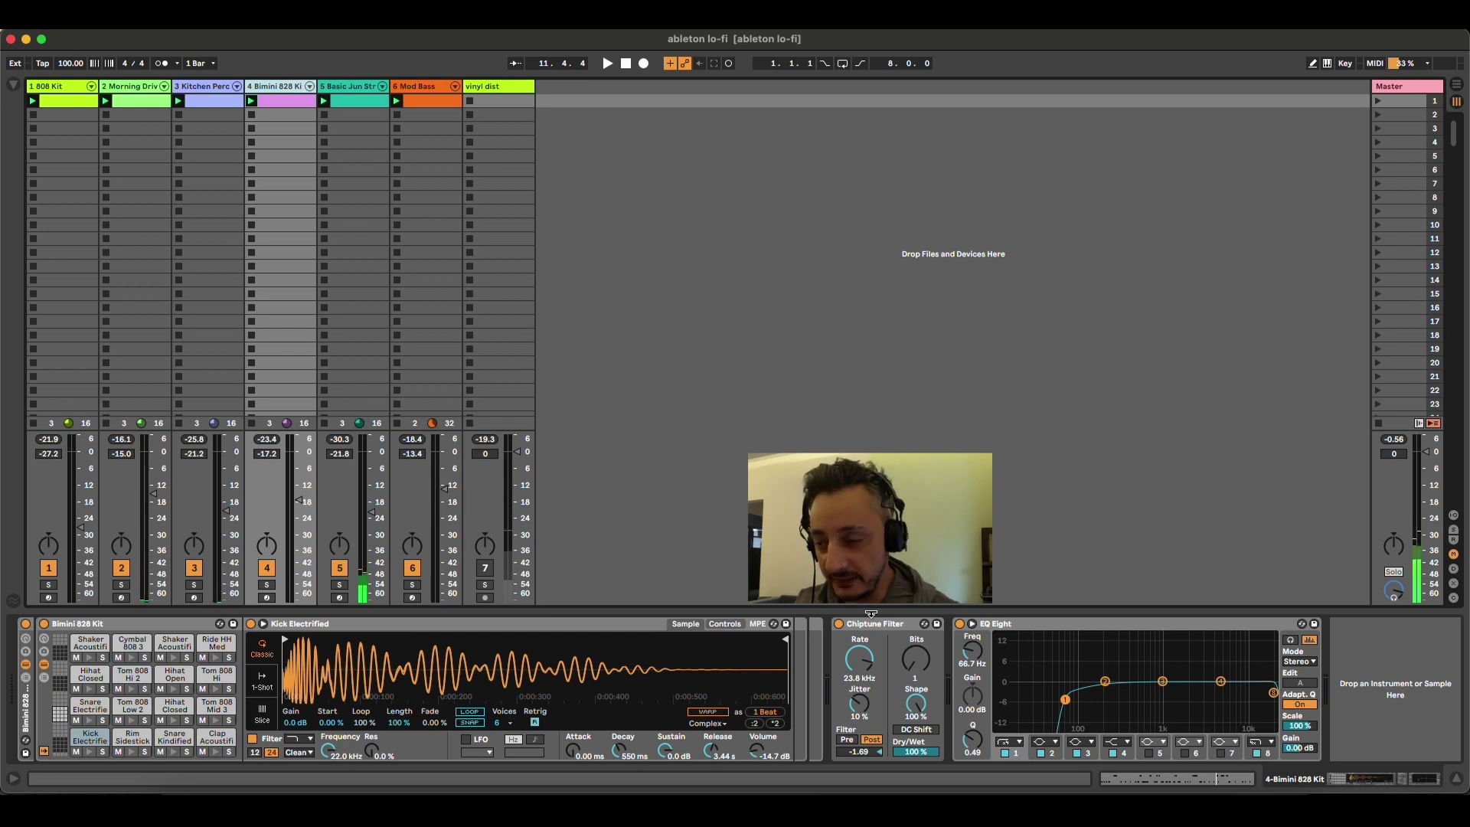
Go back to the 808 Kit track and switch off its Saturator and Chiptune Filter.
key(Left)
key(Left)
key(Left)
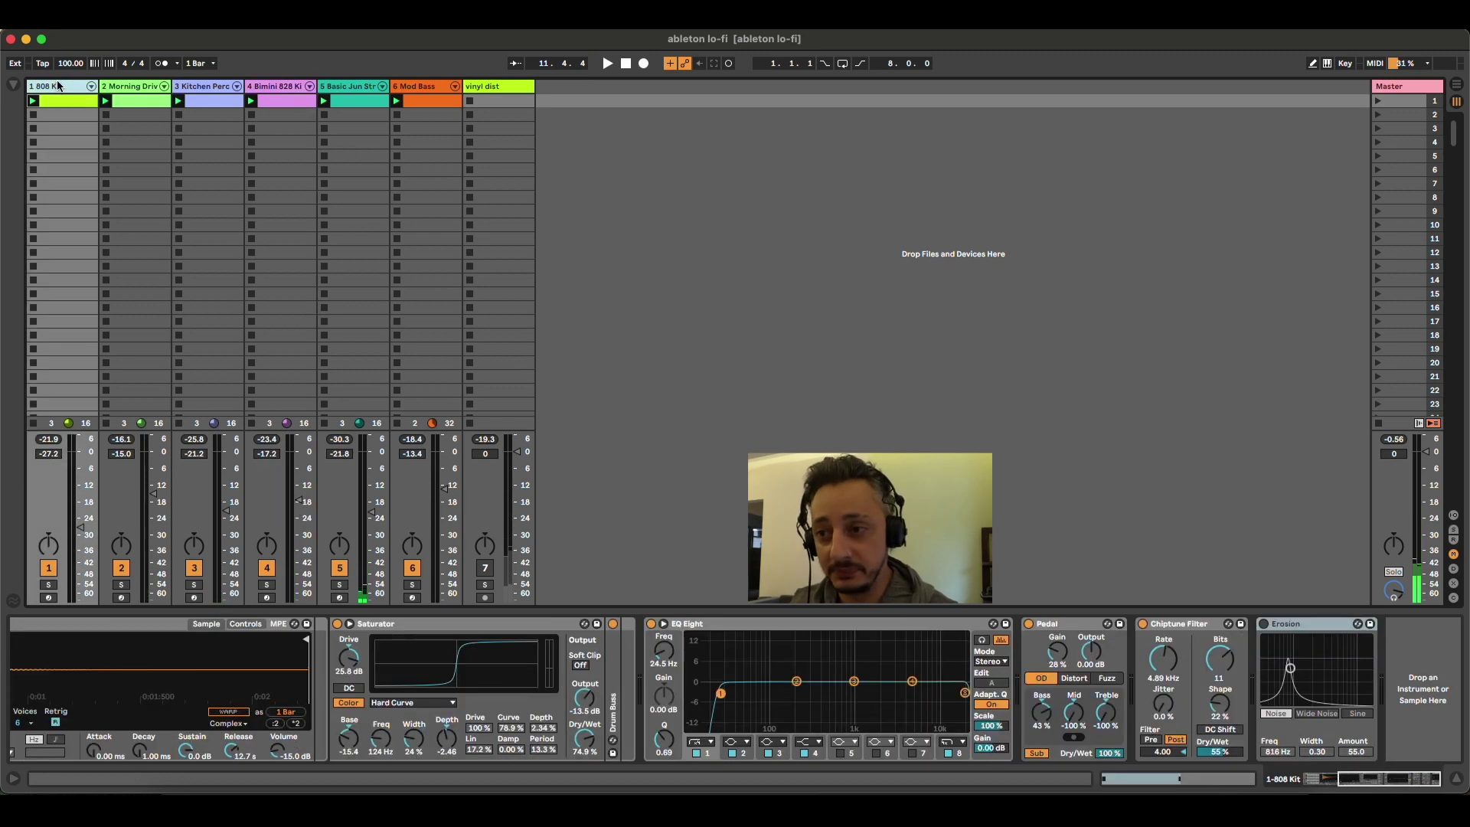
click(478, 639)
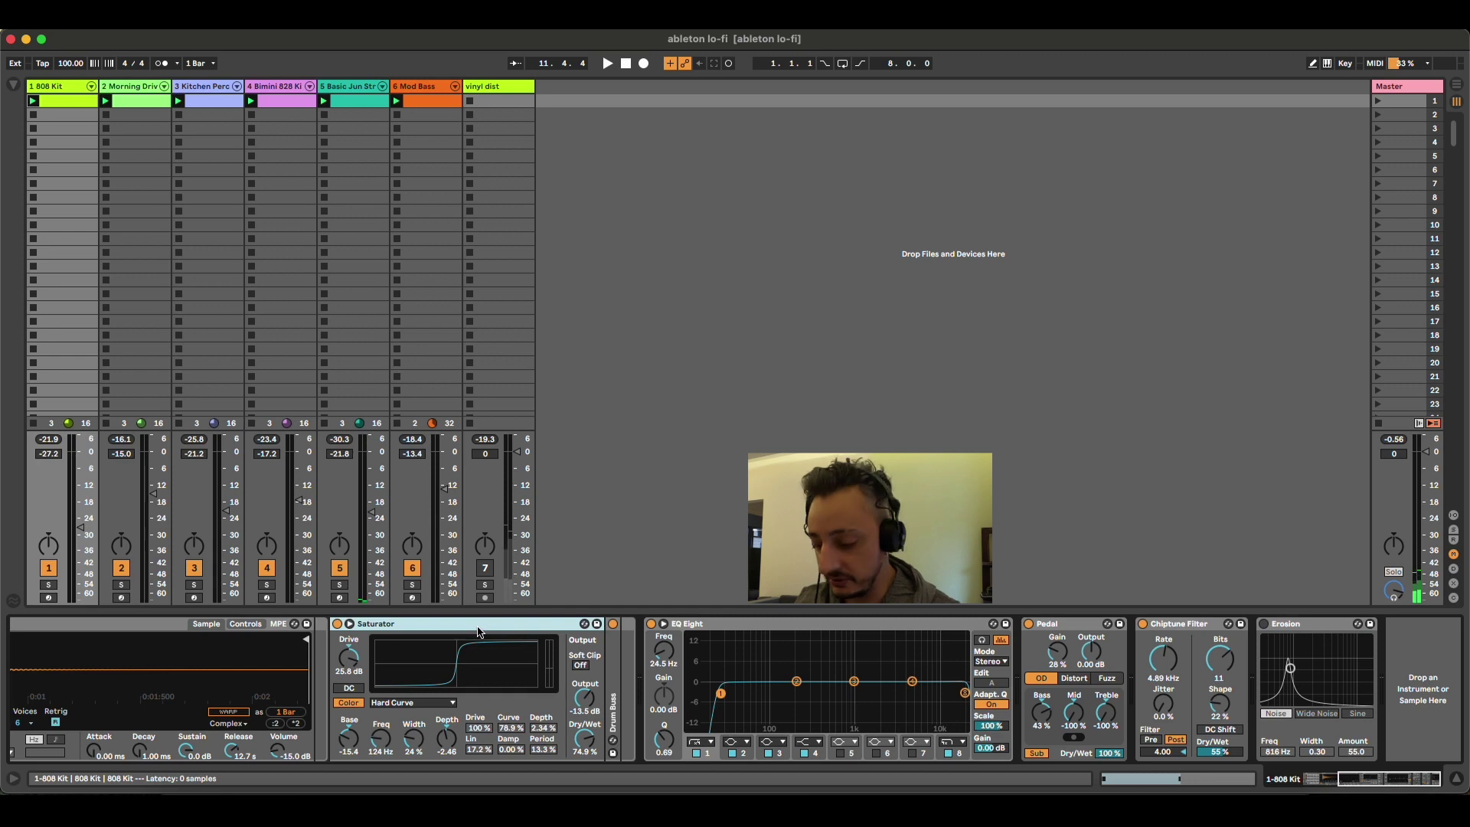
Switch off the lo-fi effects on the tracks from Morning Driver Kit through Mod Bass, and select the vinyl dist track.
key(Right)
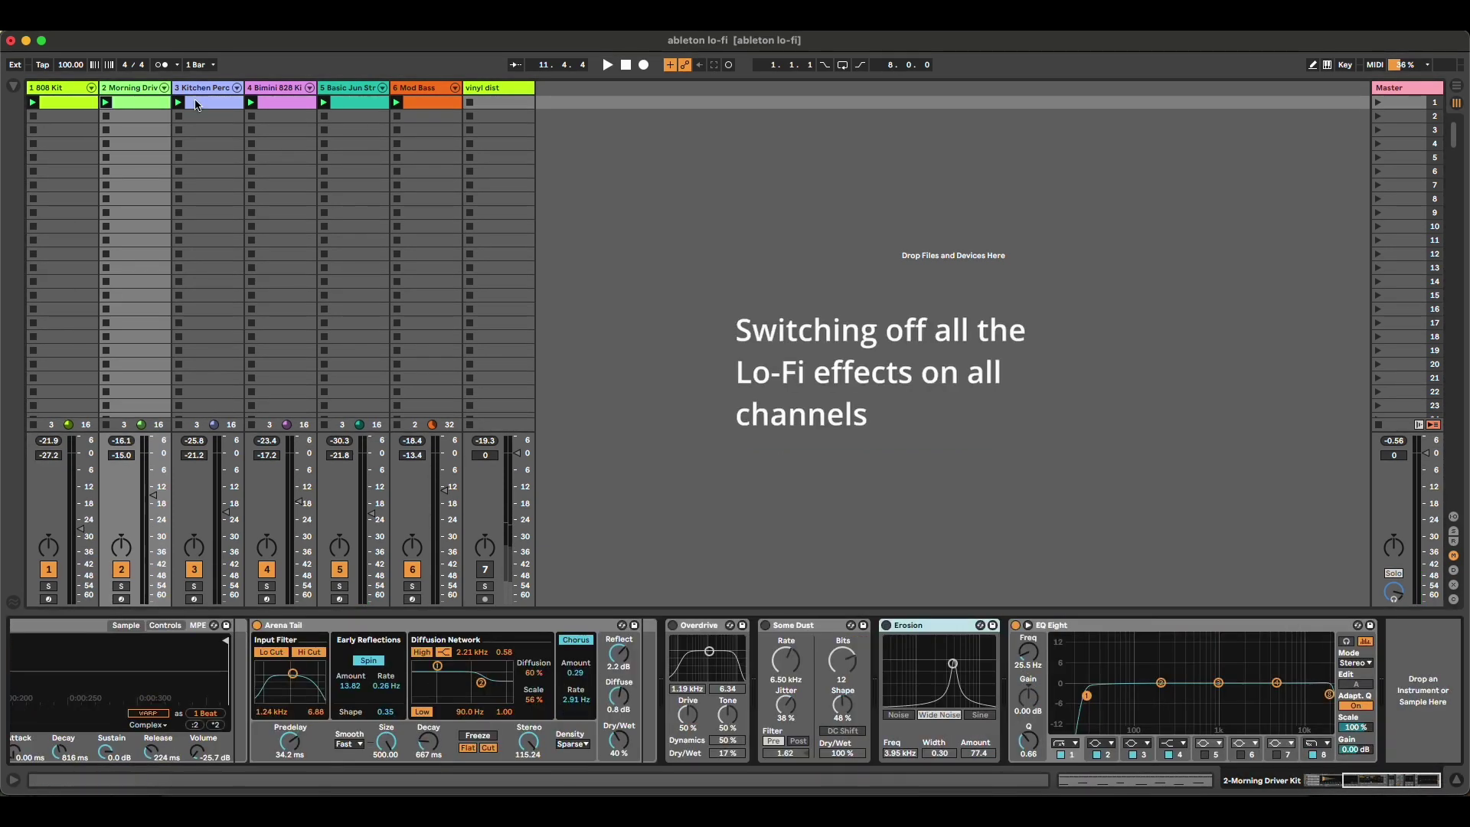
key(Right)
click(1086, 629)
key(Right)
key(Right)
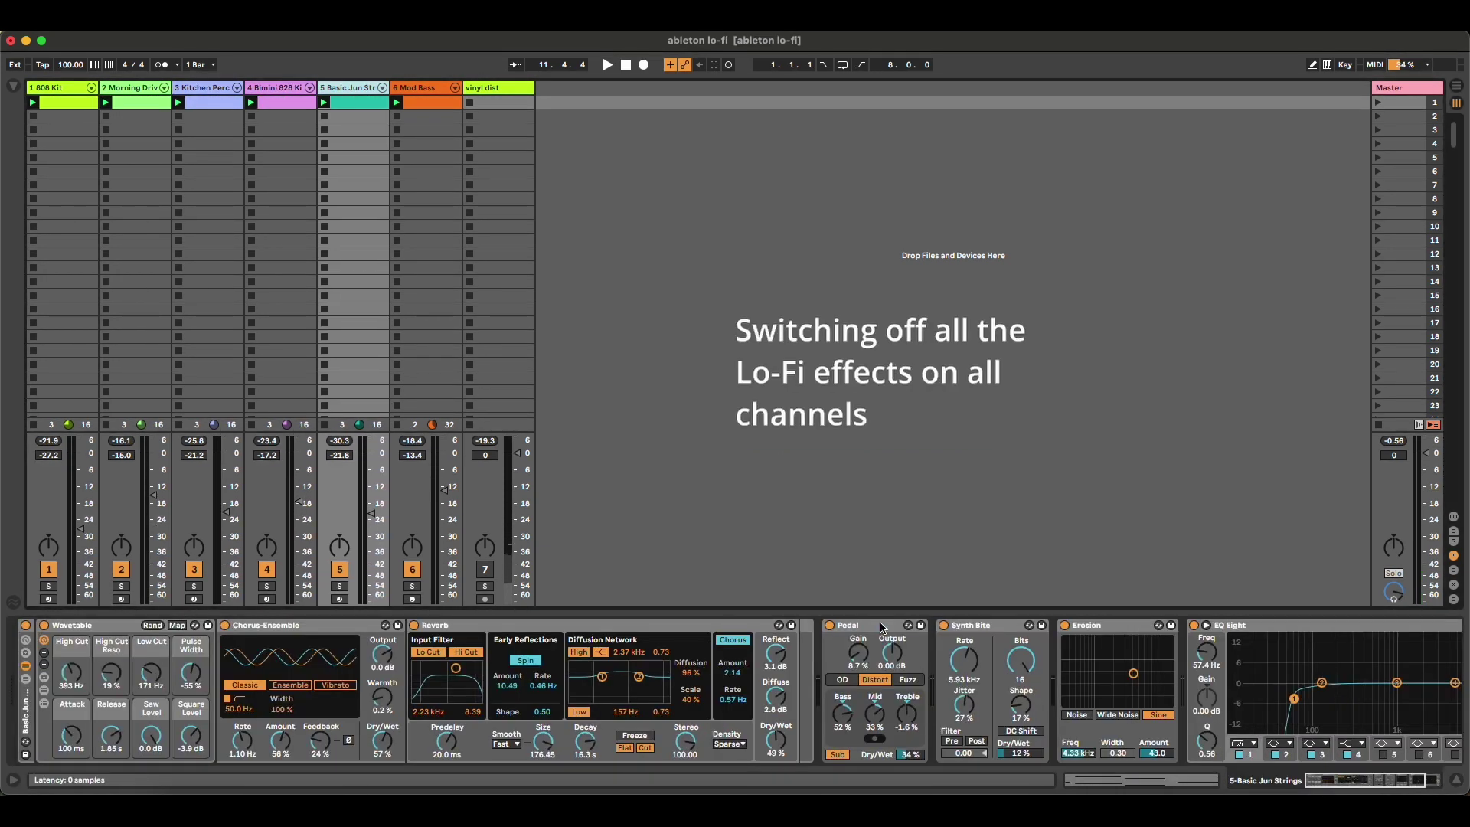
key(Right)
key(Right)
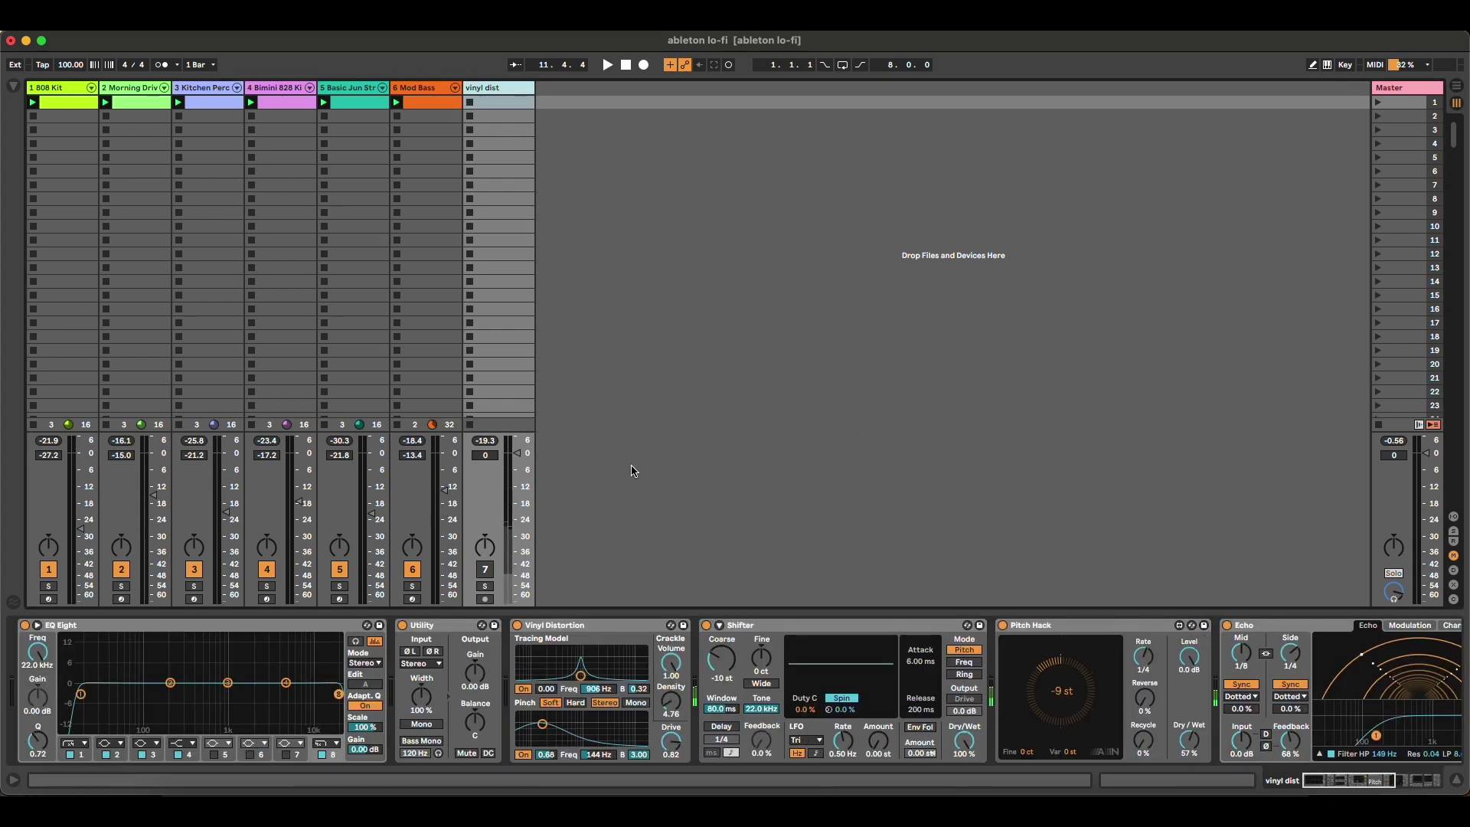
Start playback and reactivate the Saturator, Chiptune Filter and Erosion on the 808 Kit track one after another.
key(space)
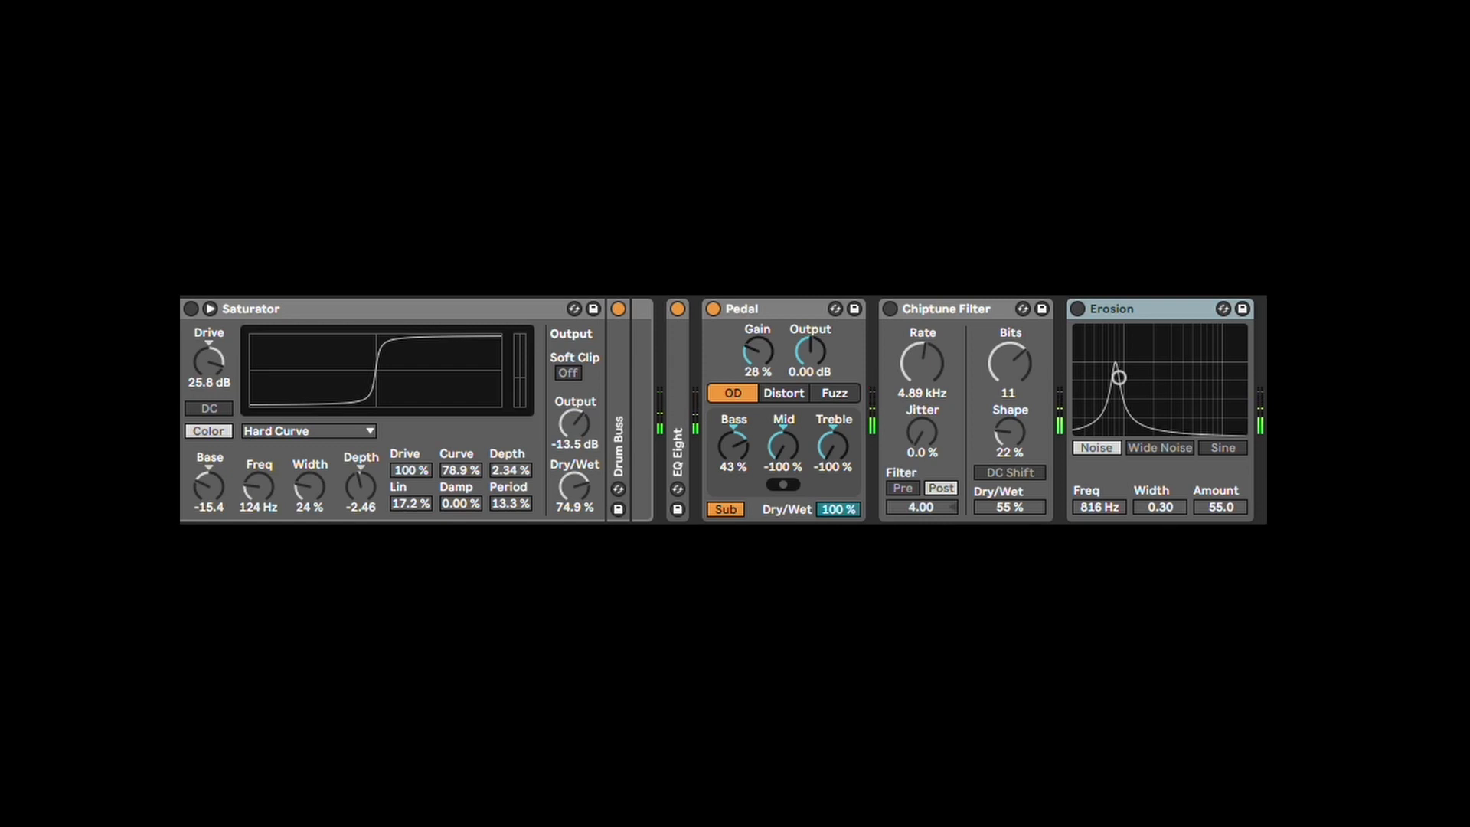
click(395, 301)
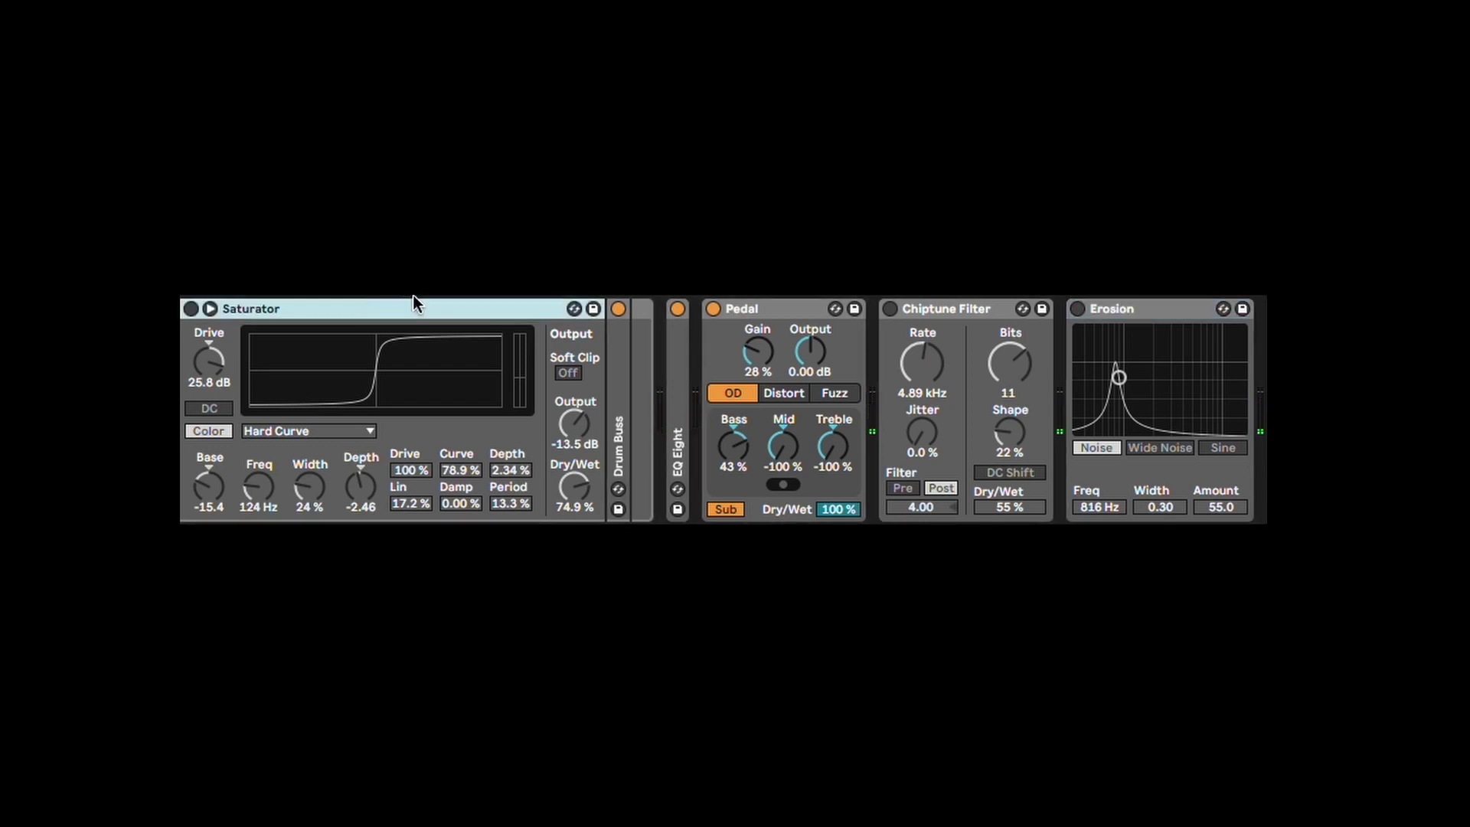
key(0)
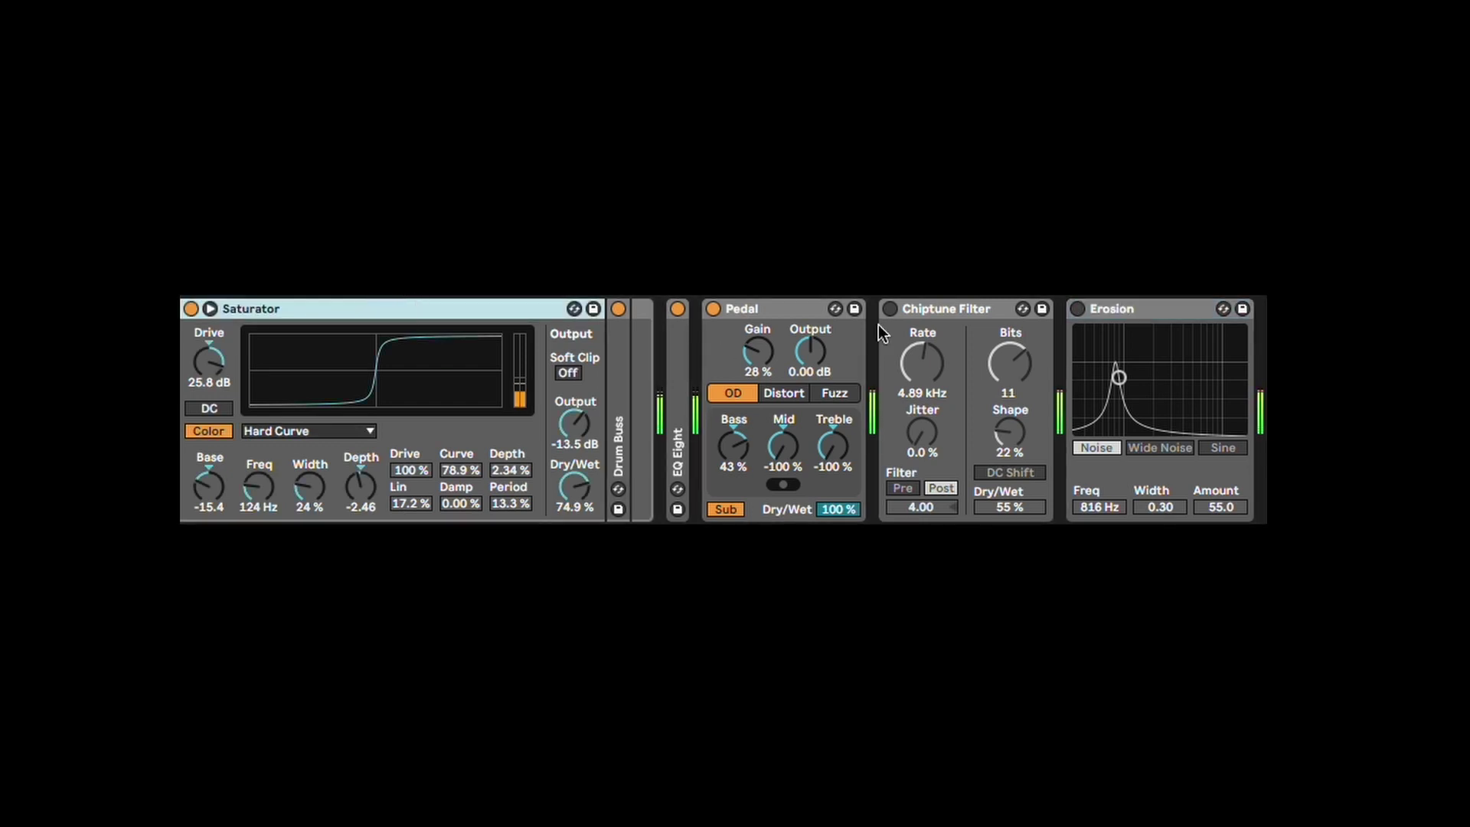
click(973, 309)
key(0)
click(1155, 304)
key(0)
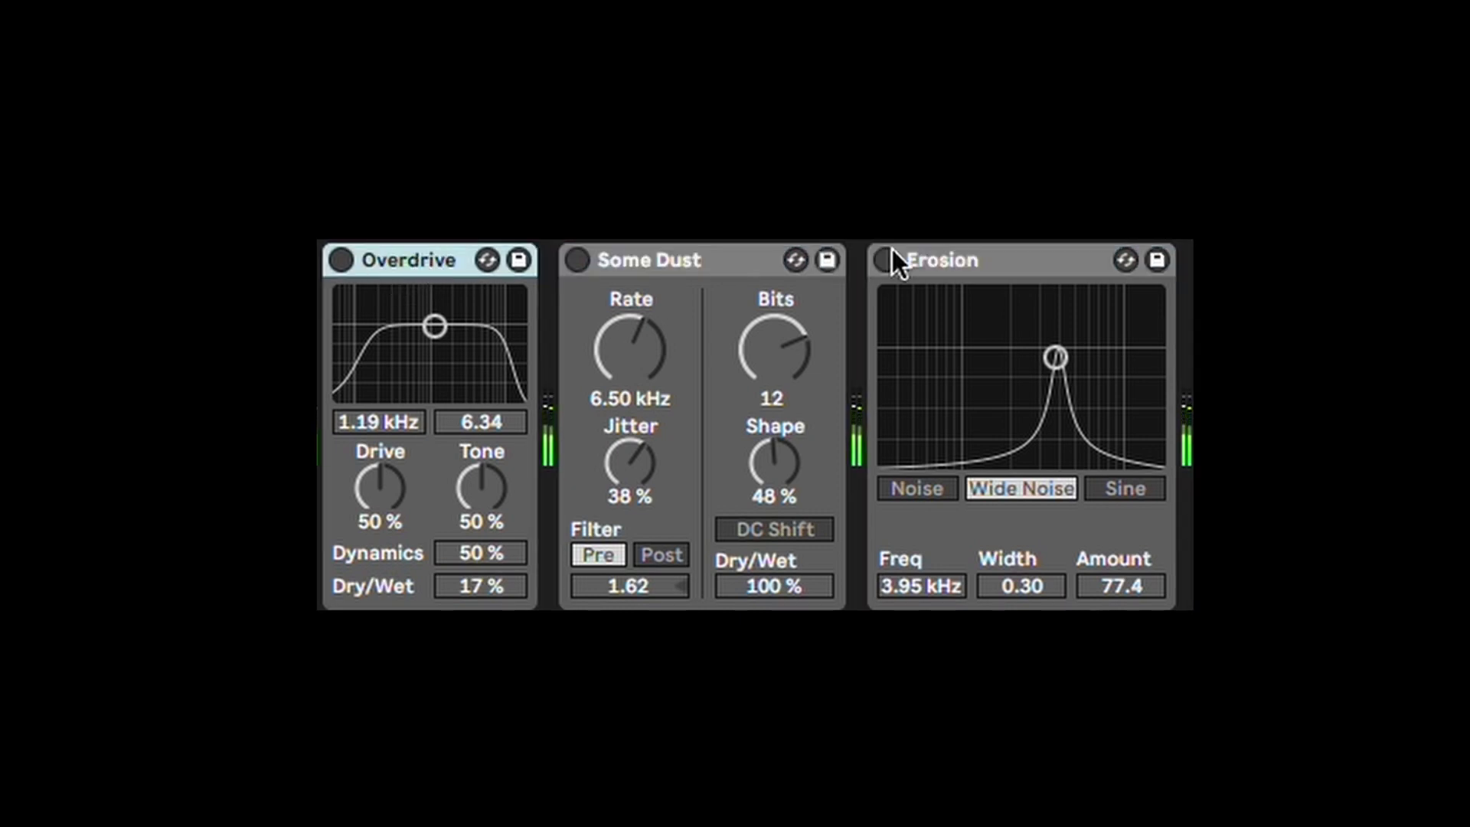
Reactivate Overdrive, Some Dust and Erosion on the Morning Driver track, and Overdrive, Chiptune Filter and Erosion on the Kitchen Perc track.
click(1026, 242)
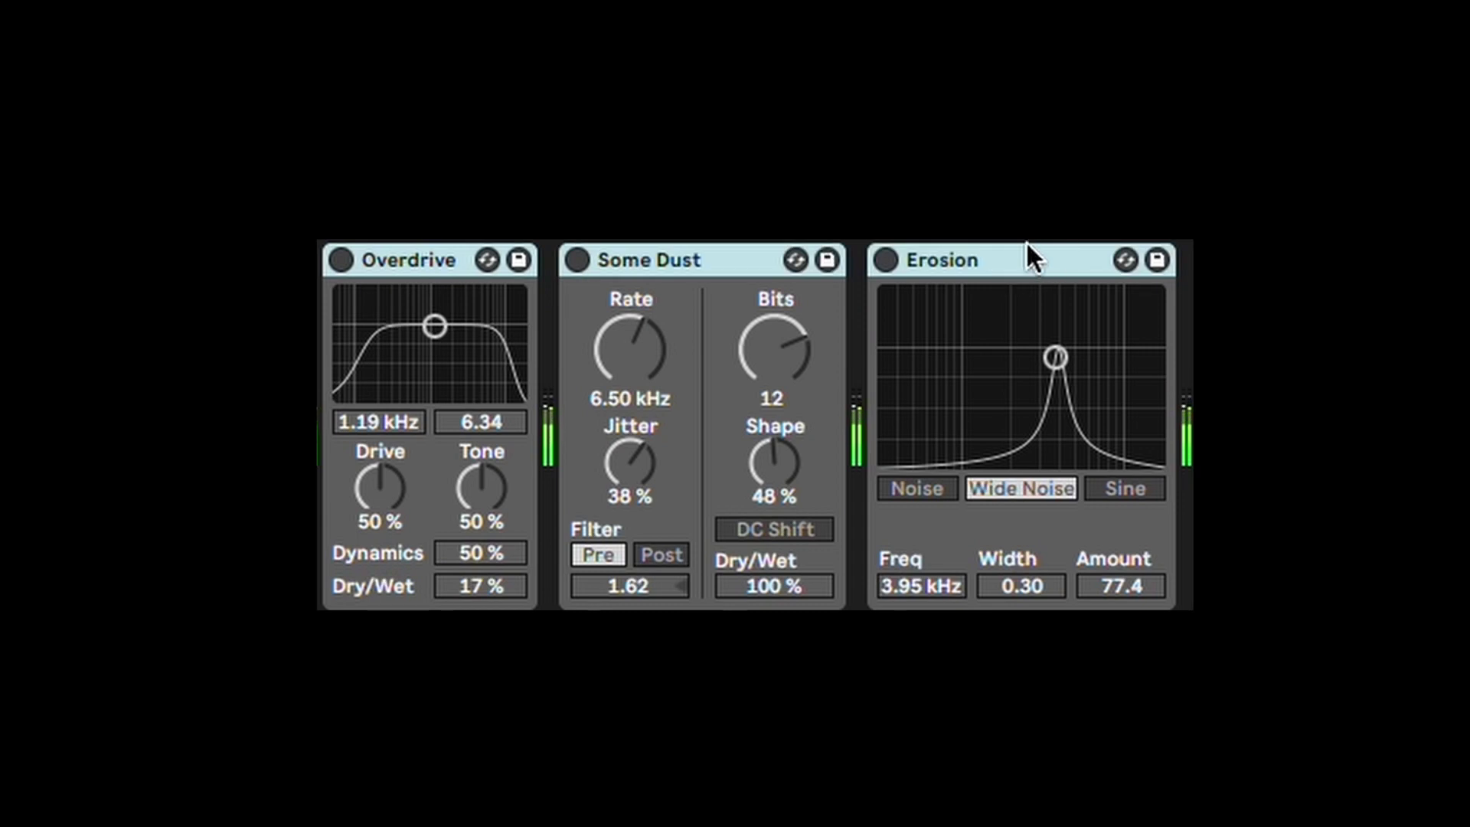
key(0)
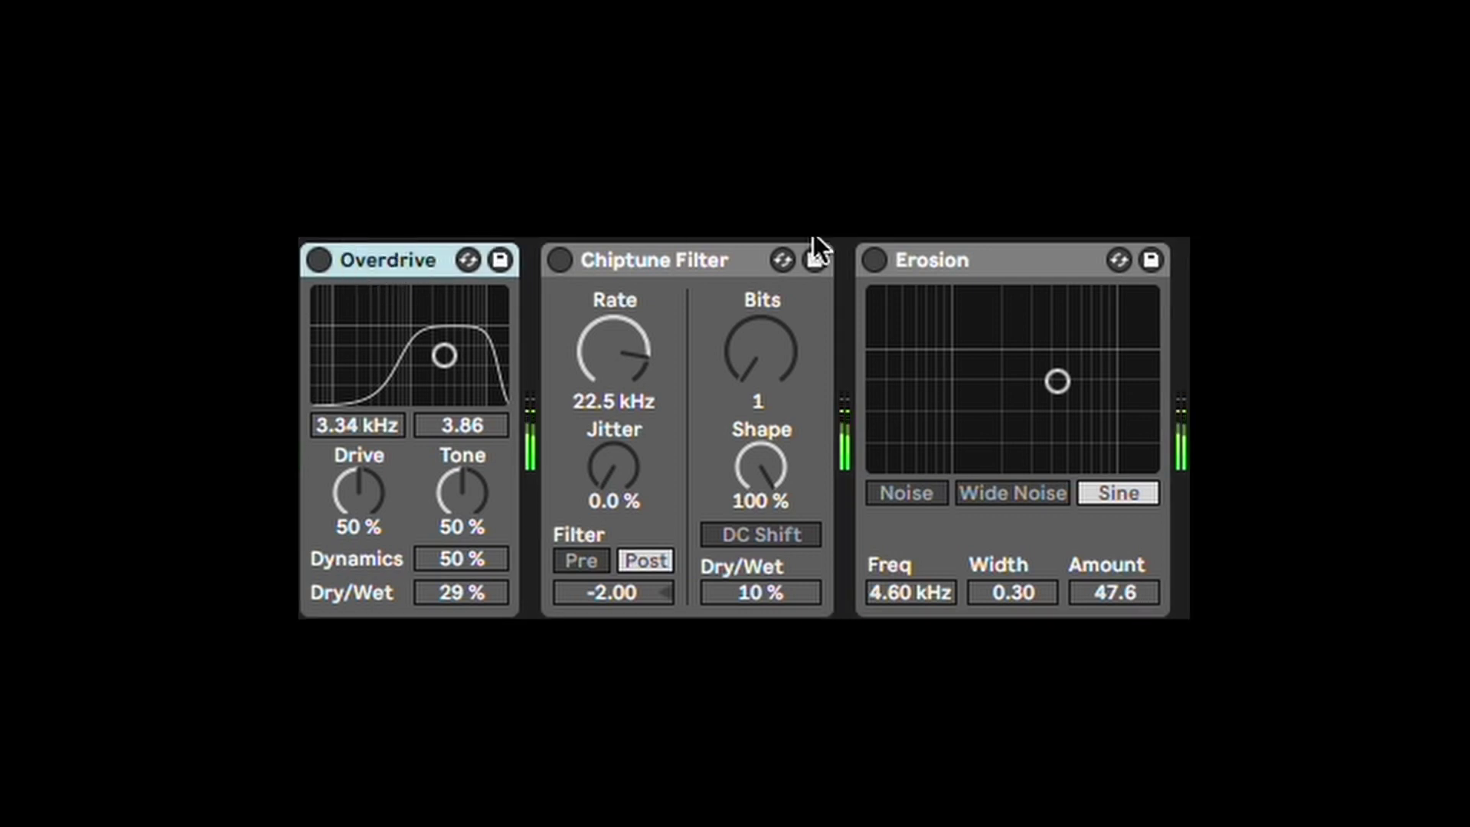
shift+click(983, 243)
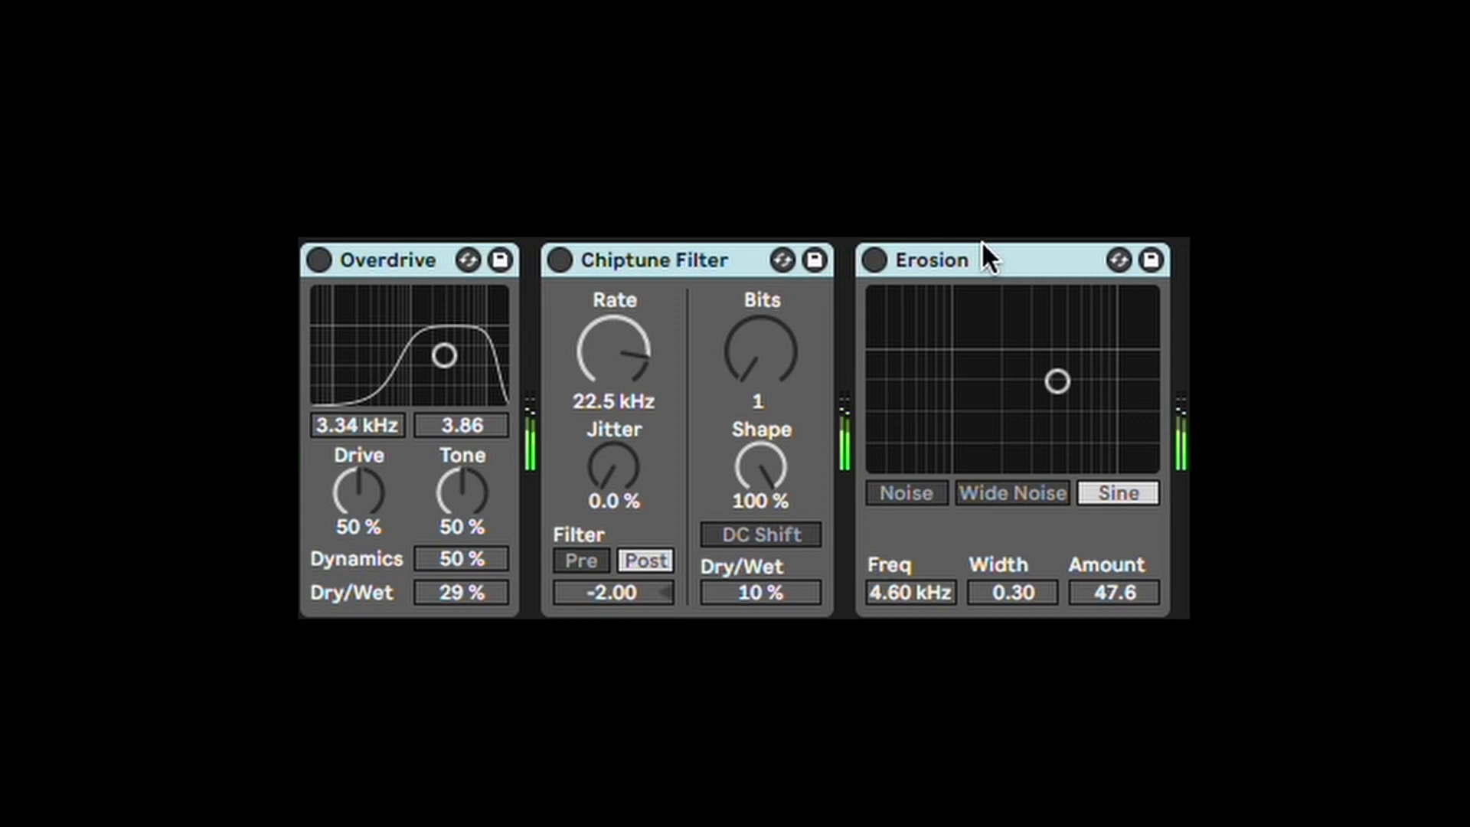
key(0)
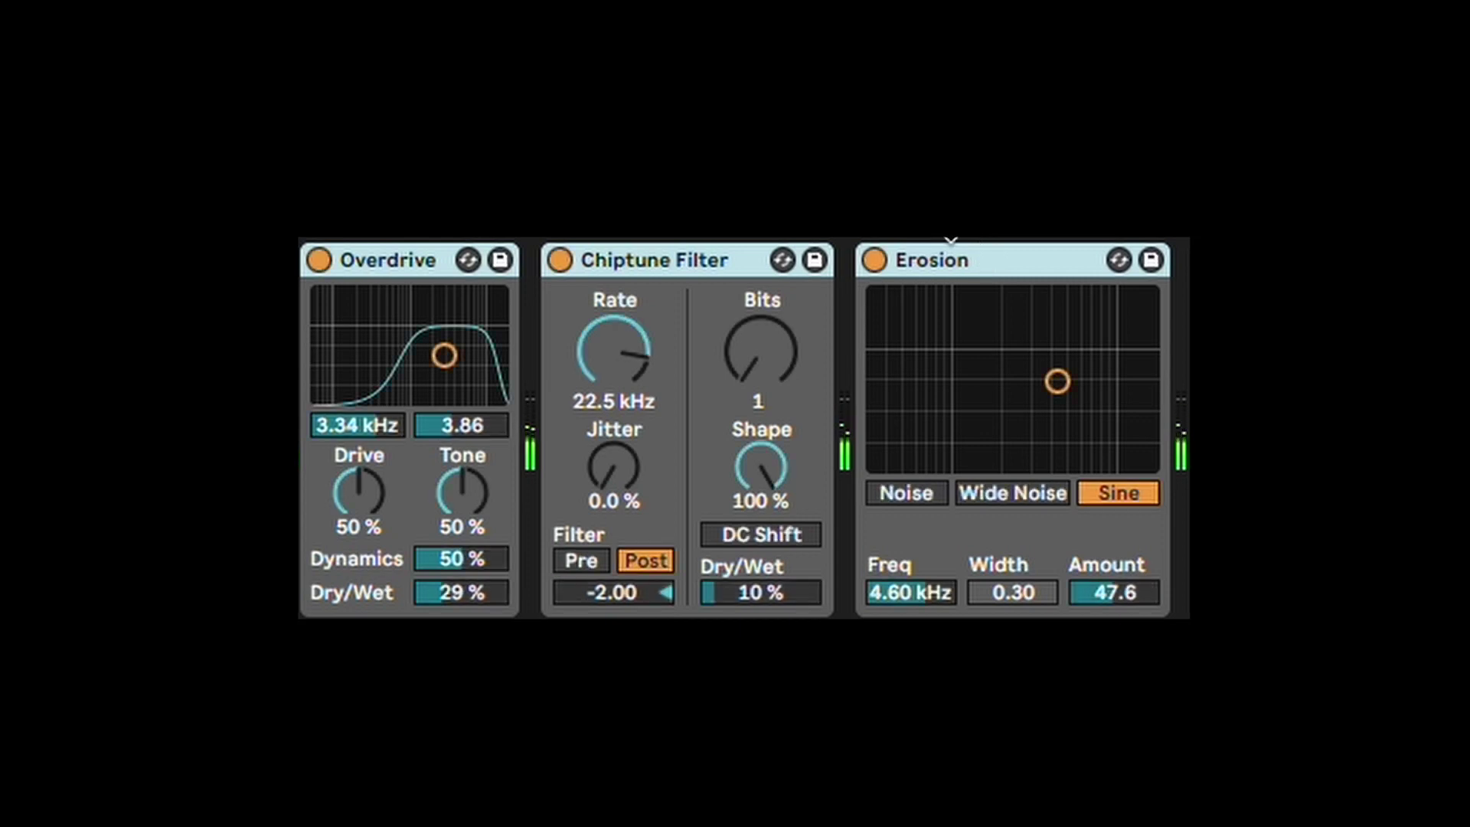
click(414, 259)
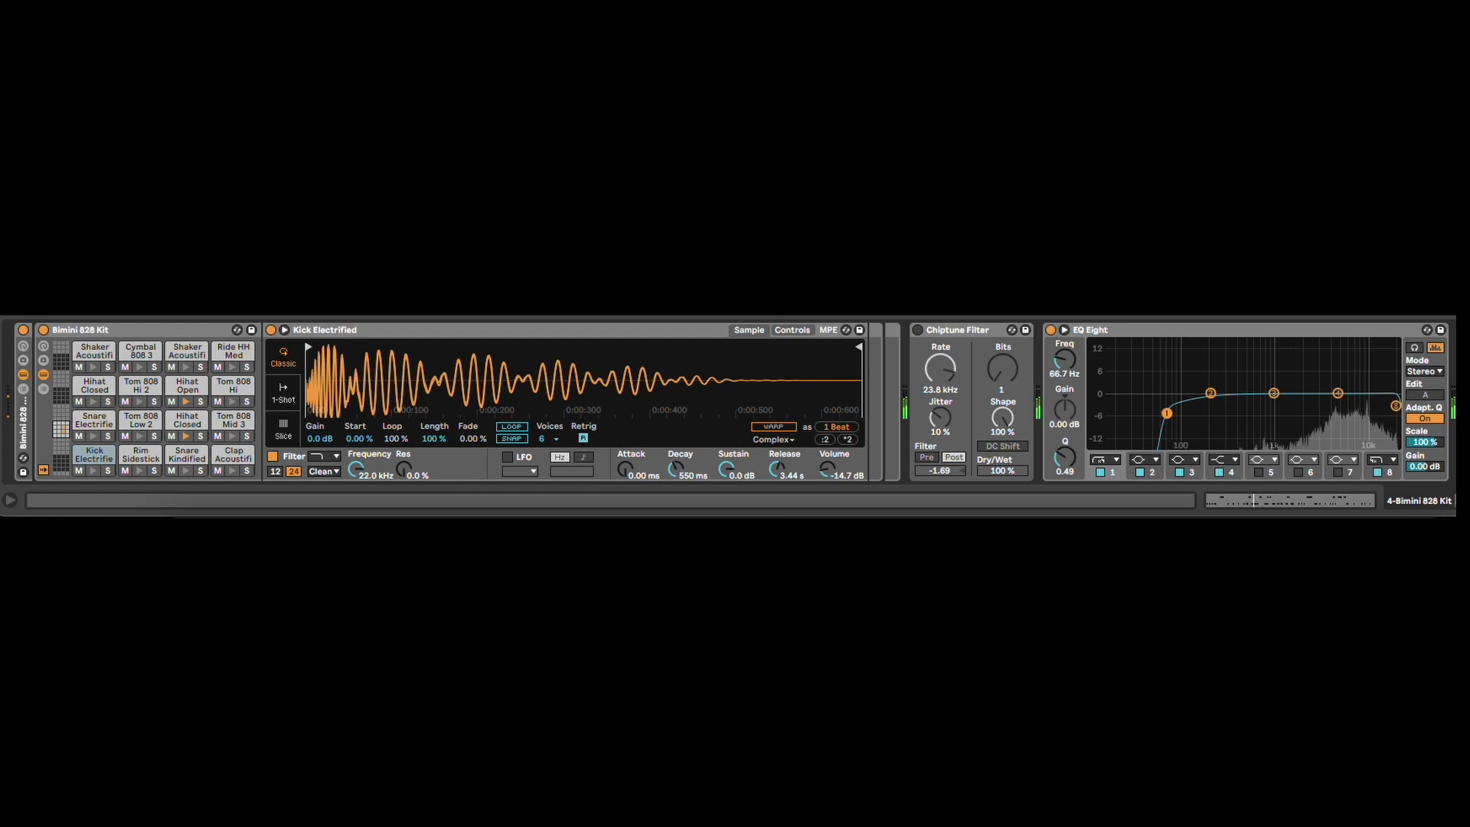
Reactivate the Chiptune Filter on the Bimini 828 Kit track, and Pedal, Synth Bite and Erosion on the Basic Jun Strings track.
click(948, 331)
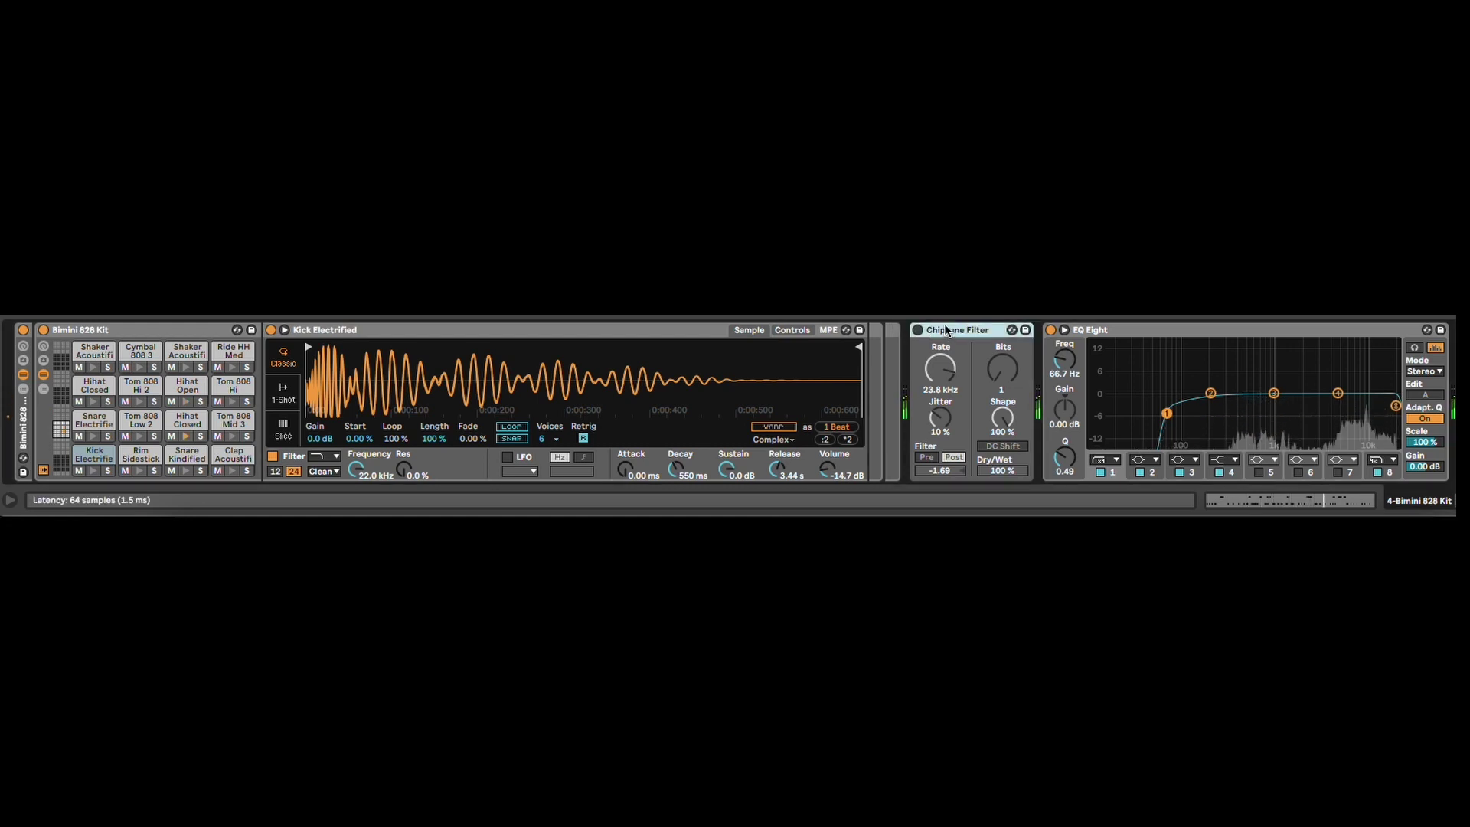
click(919, 330)
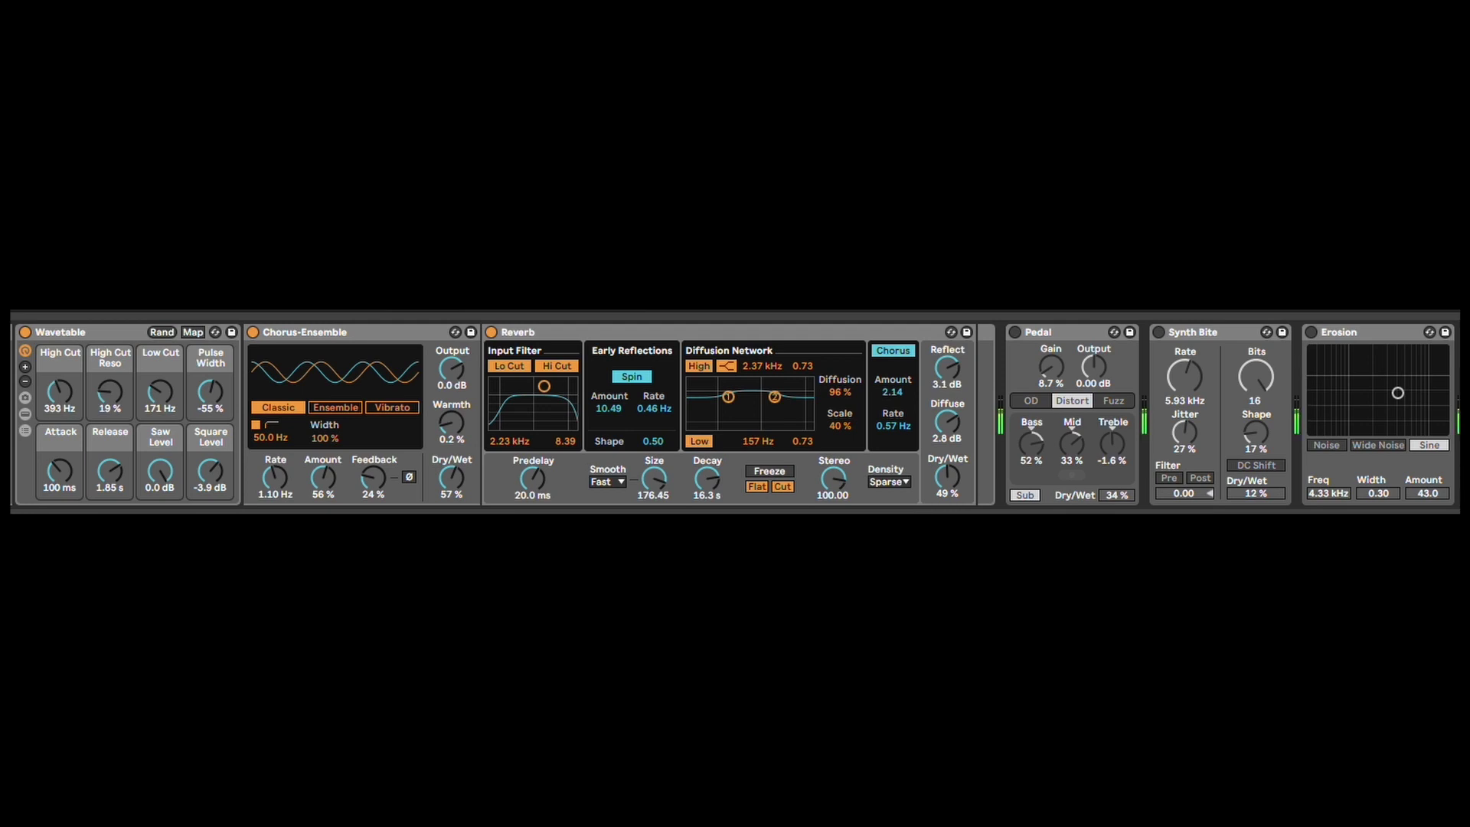
click(1072, 333)
shift+click(1362, 331)
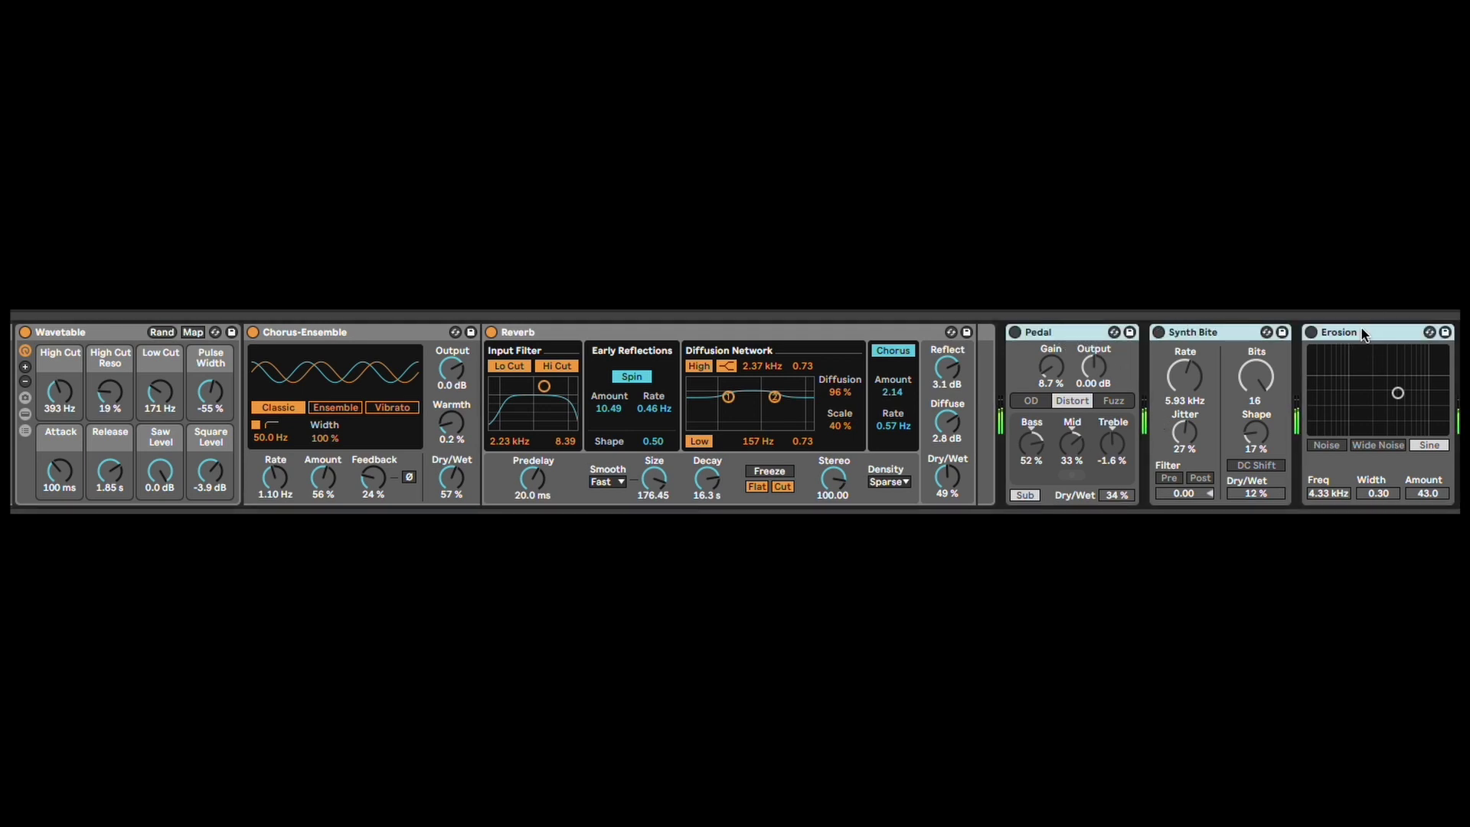
key(0)
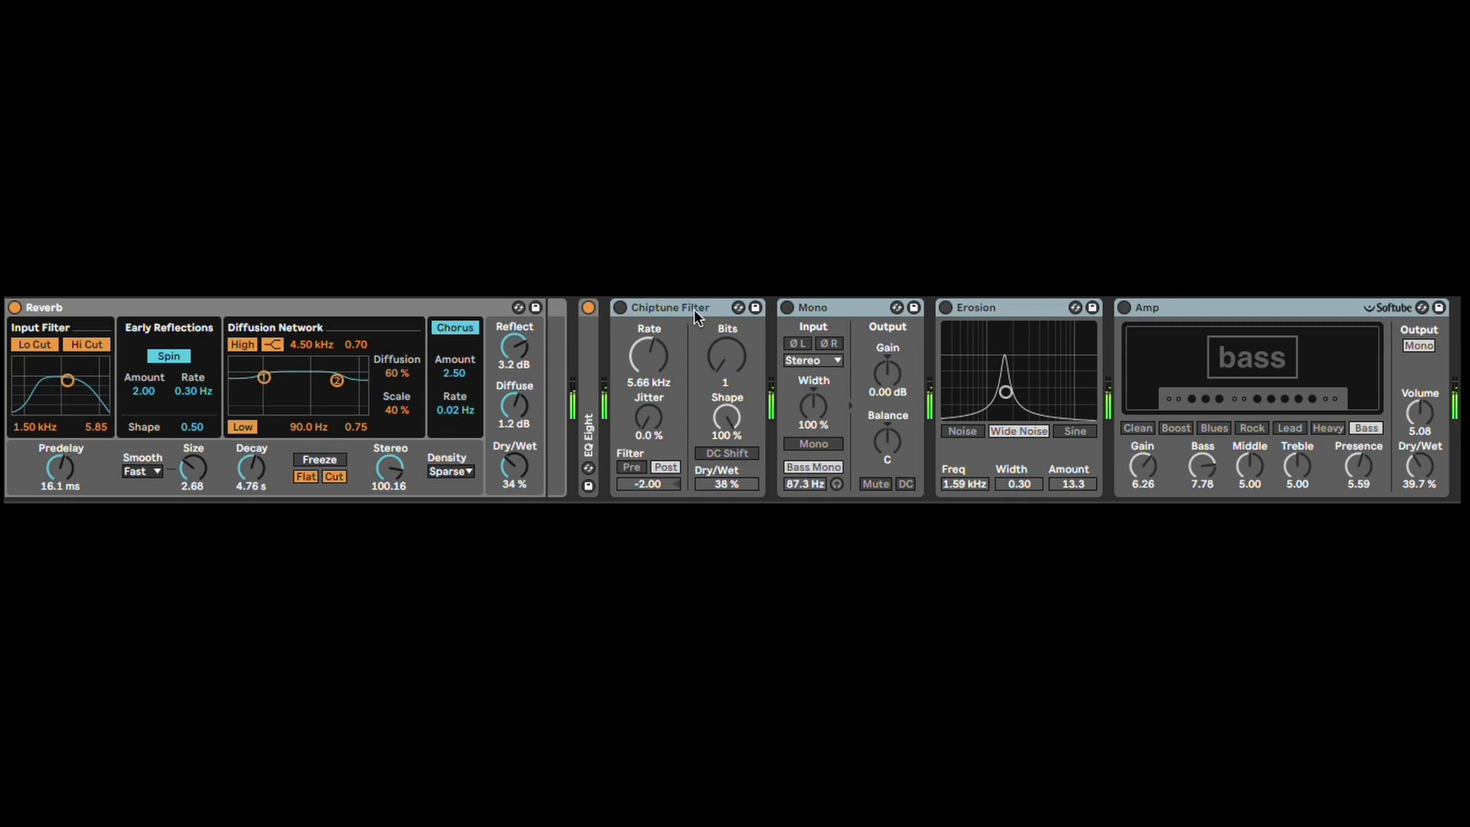
Reactivate the Chiptune Filter, Mono, Erosion and Amp devices together on the Mod Bass track.
shift+click(1253, 317)
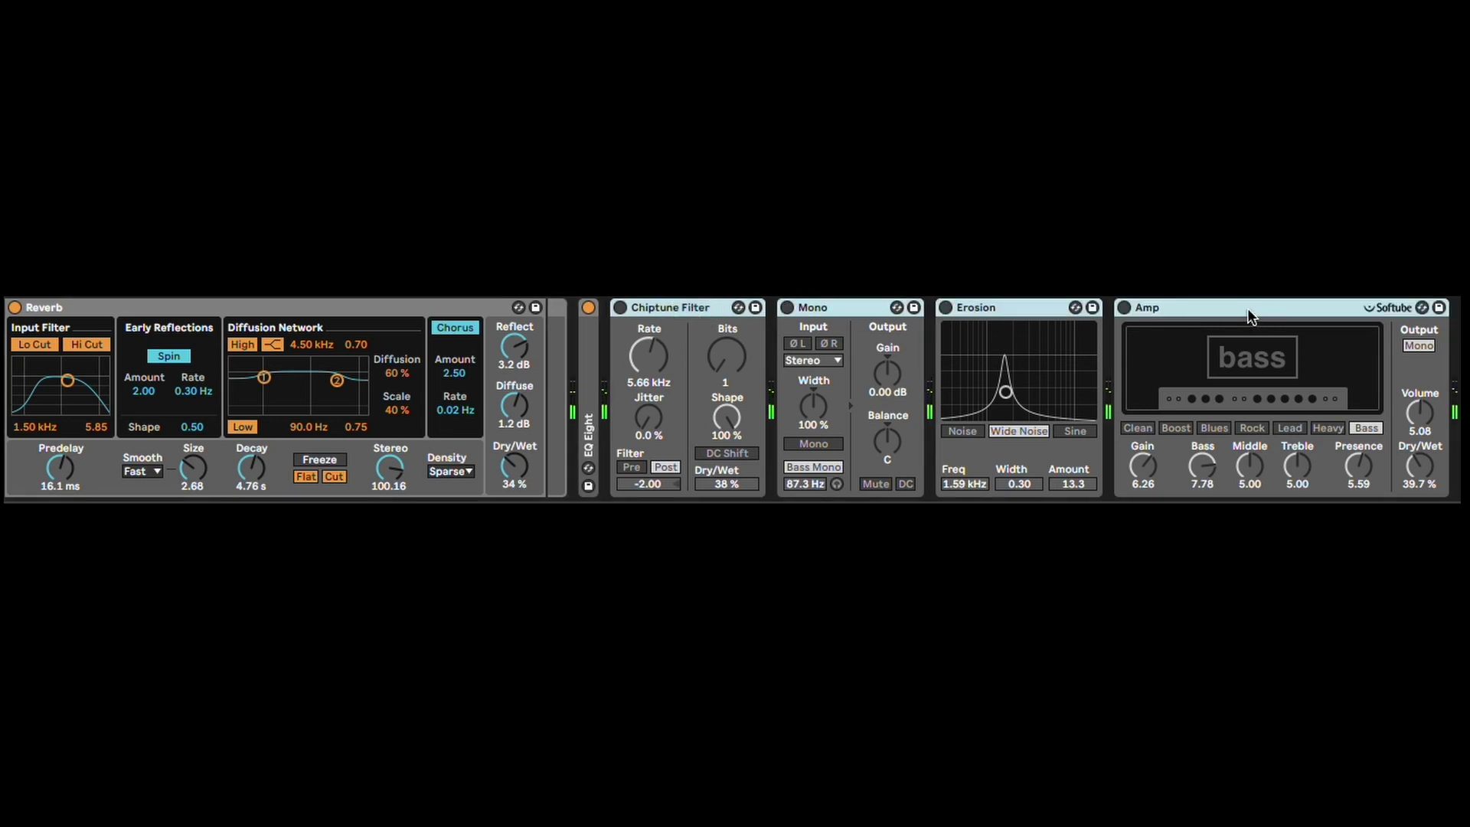
key(0)
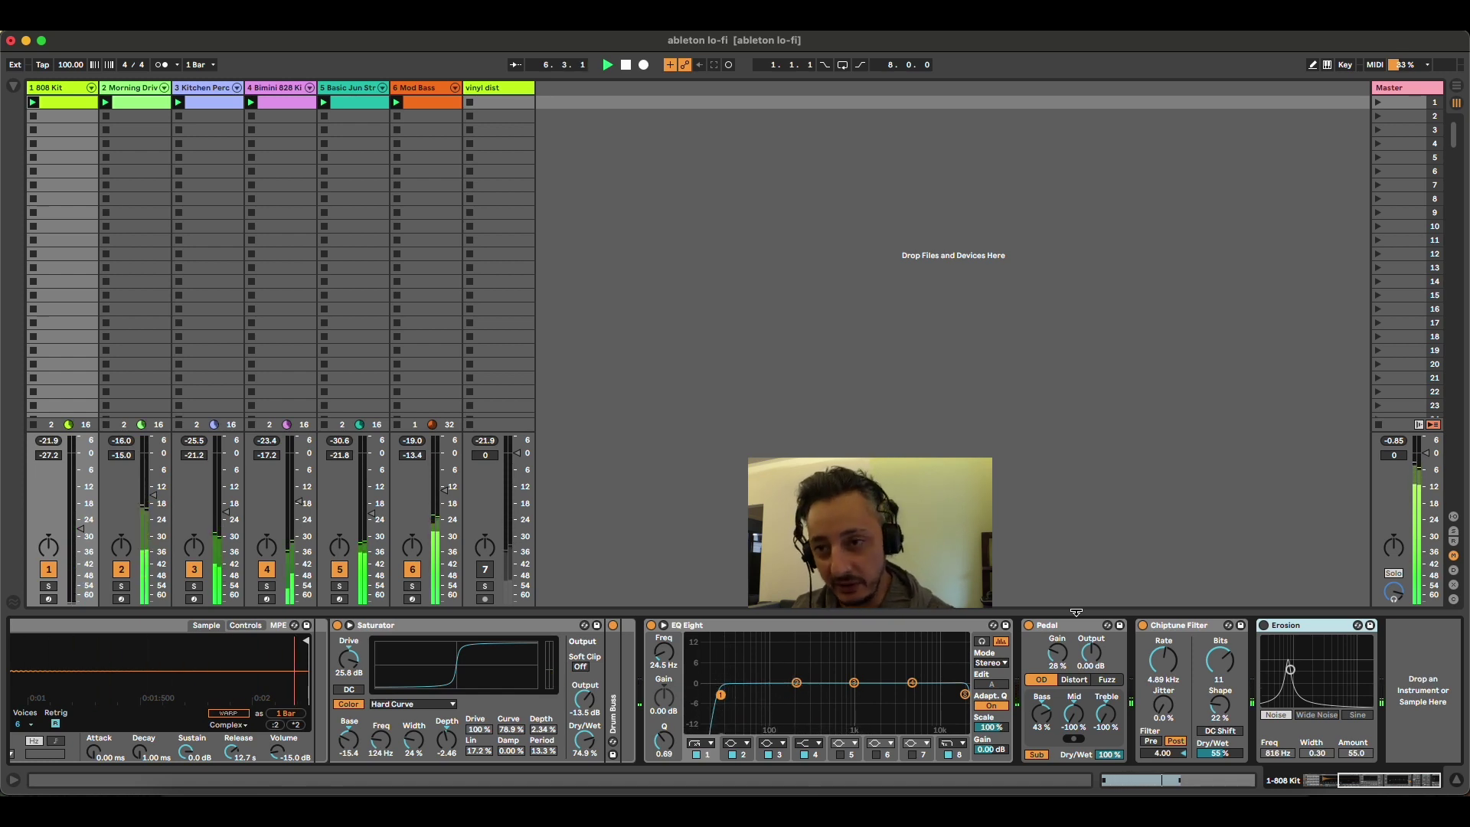
Activate the vinyl dist track and look through its device chain from Vinyl Distortion to Gate.
click(489, 571)
click(515, 88)
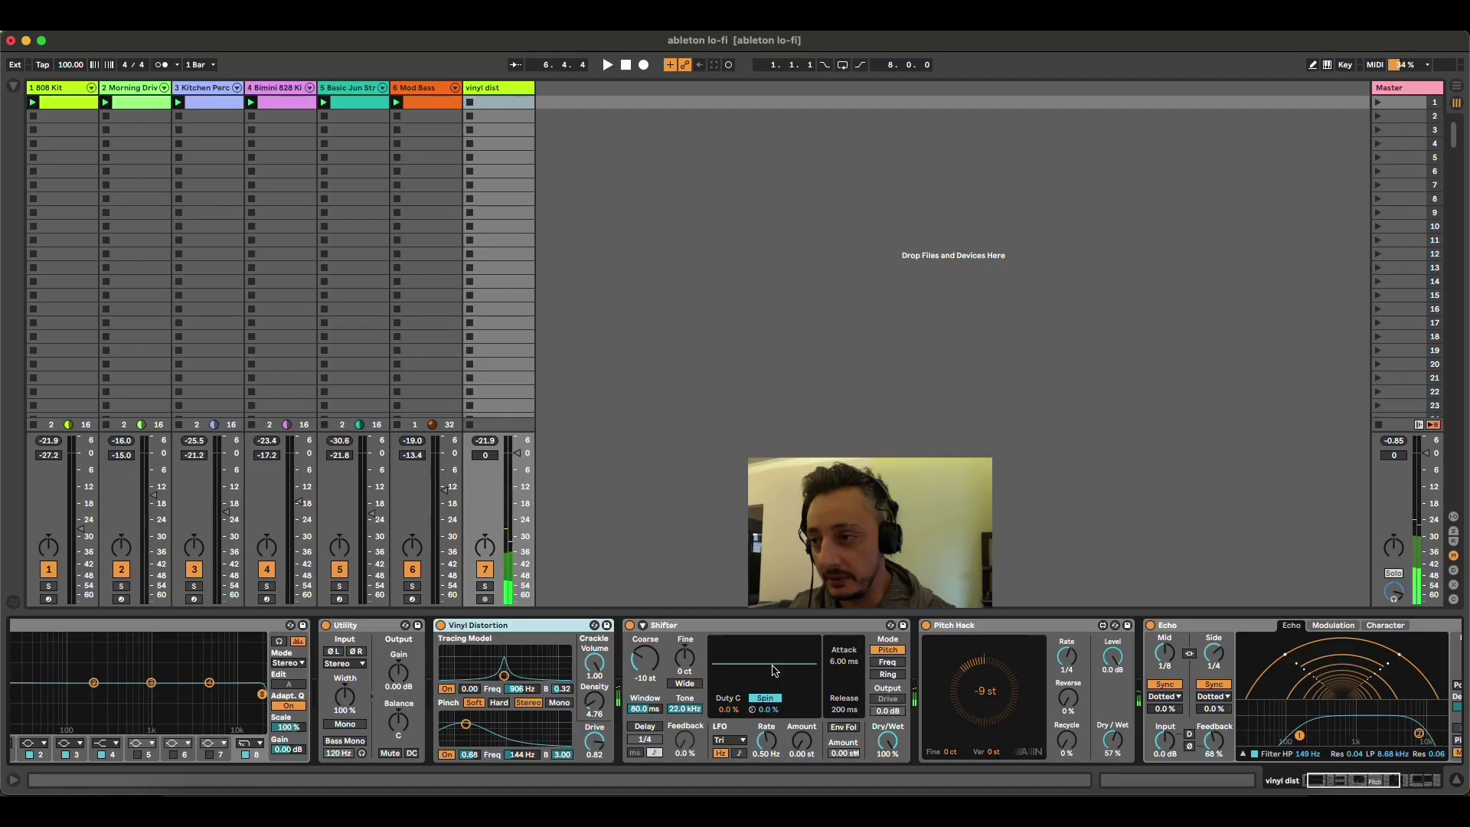
scroll(601, 635, left, 3)
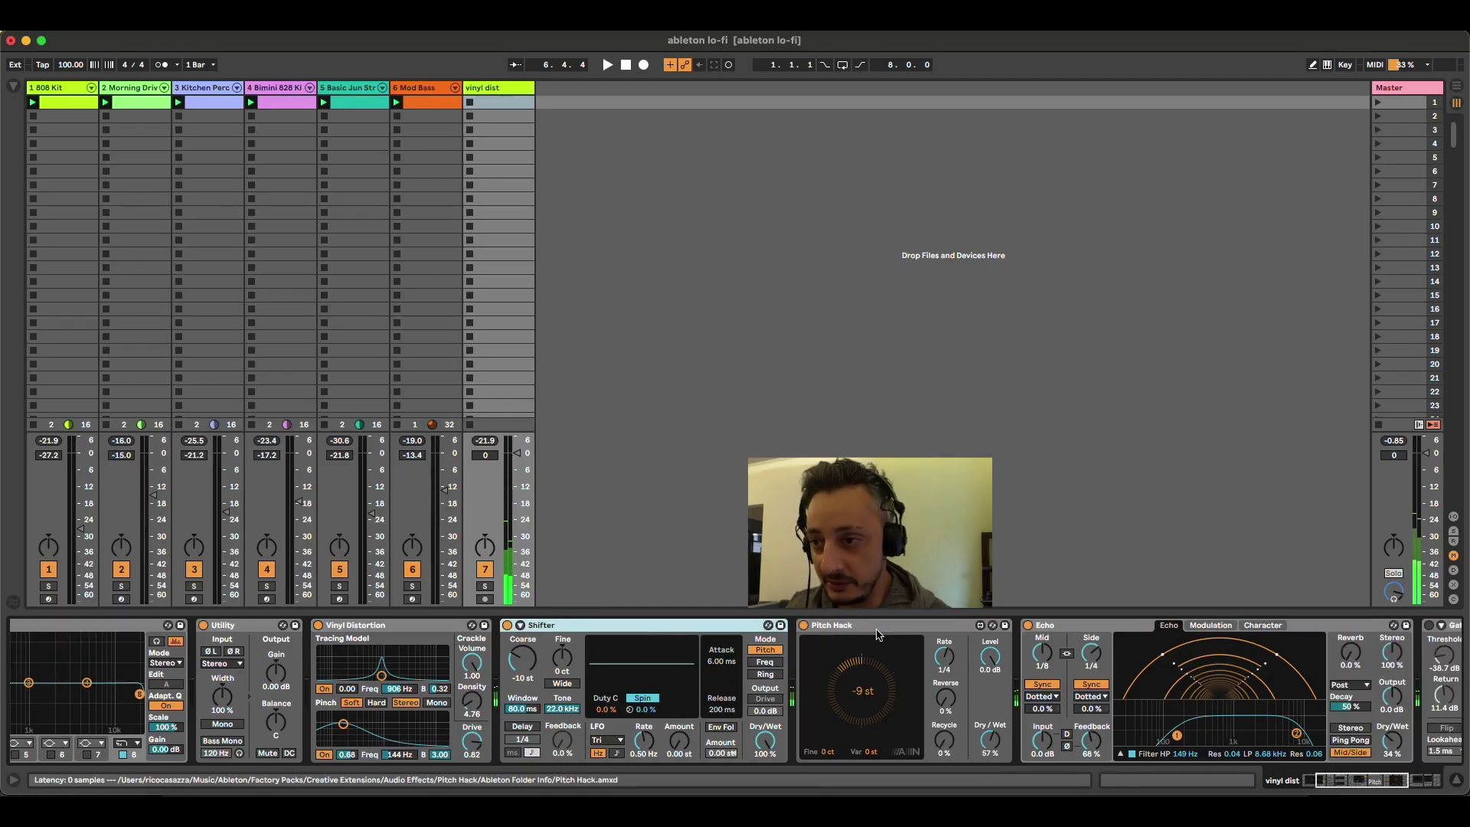
scroll(995, 625, right, 3)
scroll(1204, 628, right, 4)
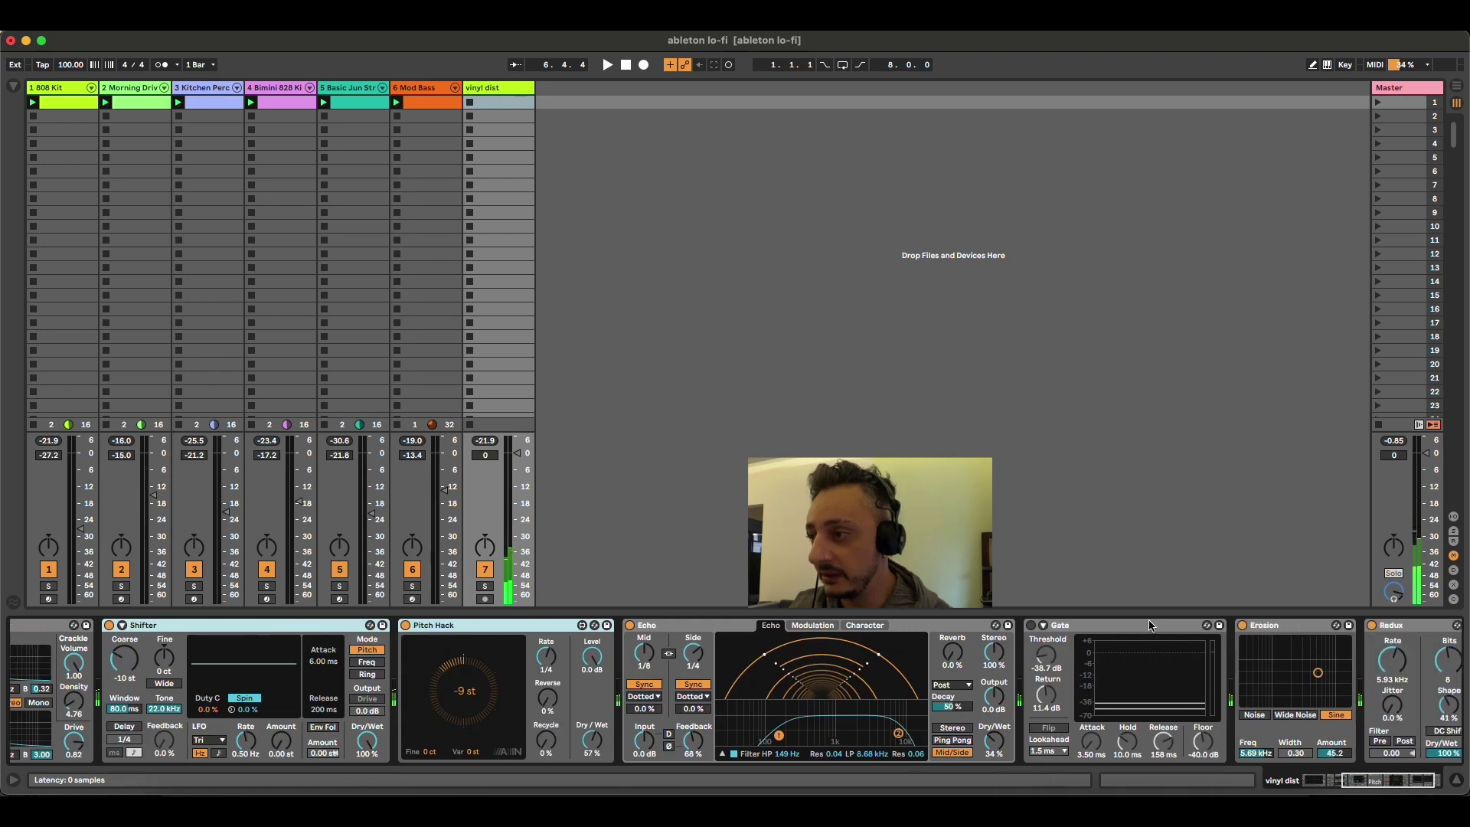
Examine the vinyl dist track's whole device chain, from EQ Eight and Vinyl Distortion through to Erosion and Redux.
scroll(1228, 637, left, 2)
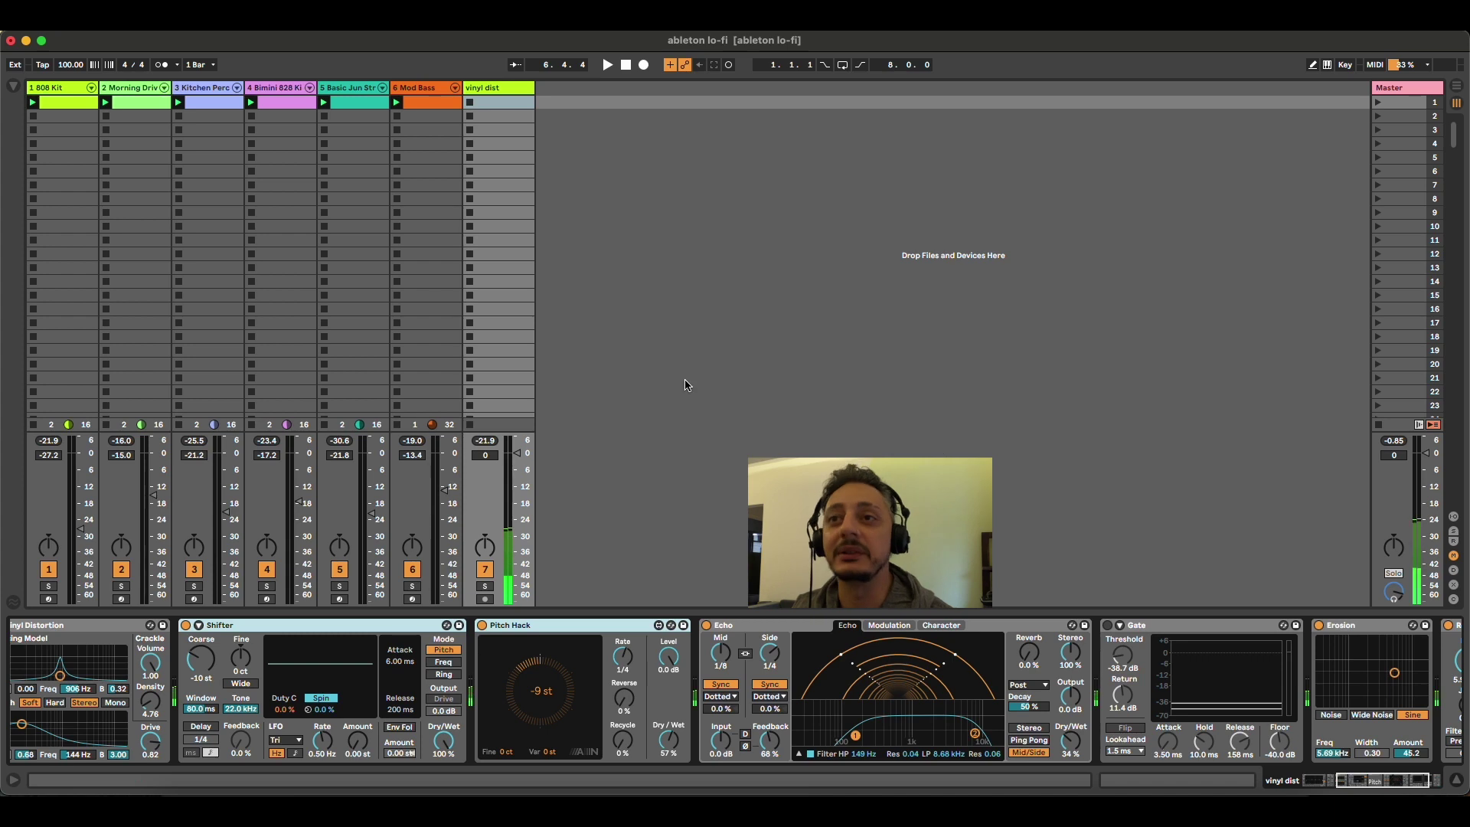
scroll(547, 639, left, 5)
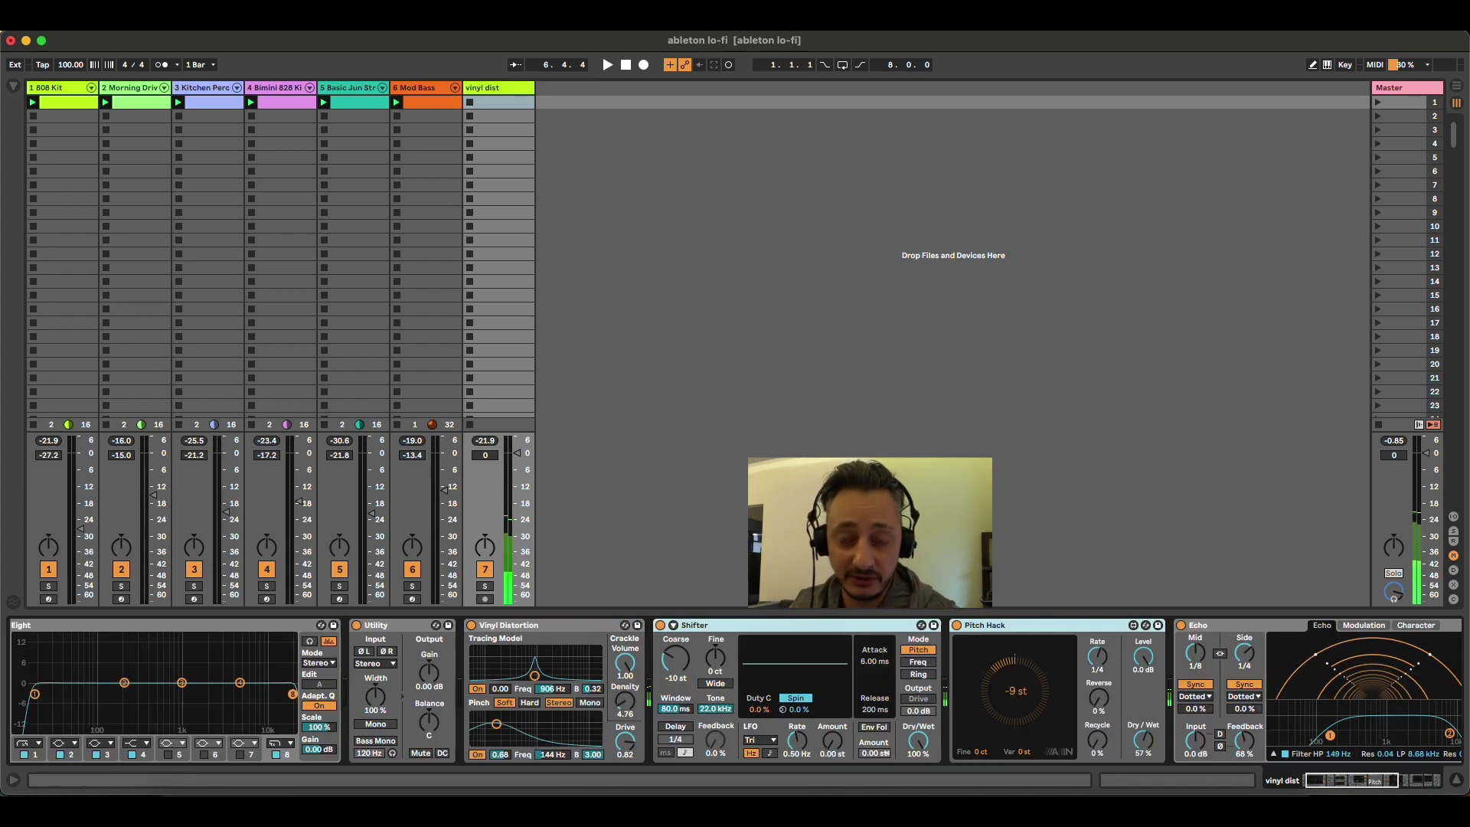
click(552, 631)
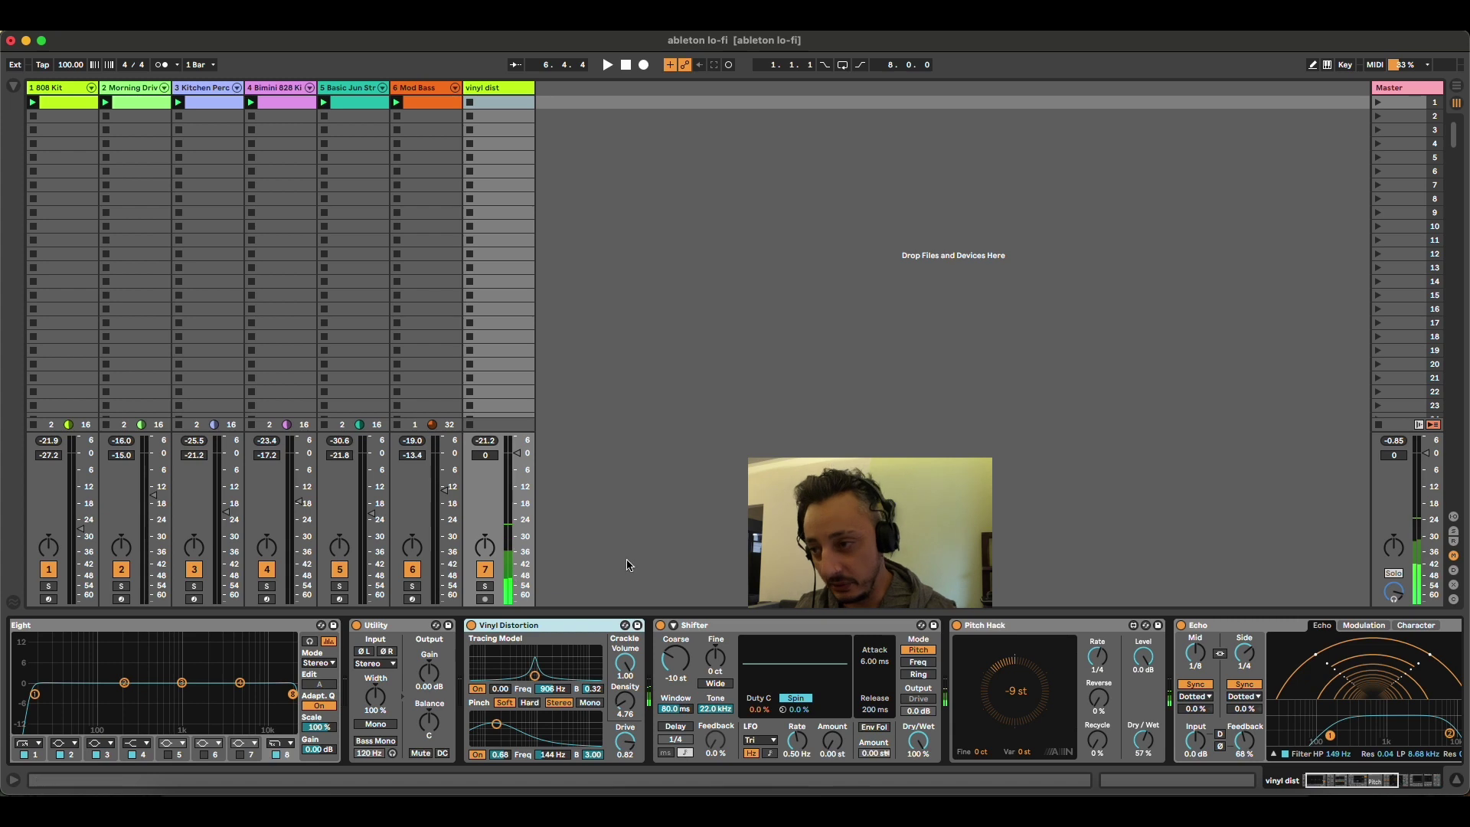
scroll(1172, 720, right, 5)
scroll(1177, 720, right, 3)
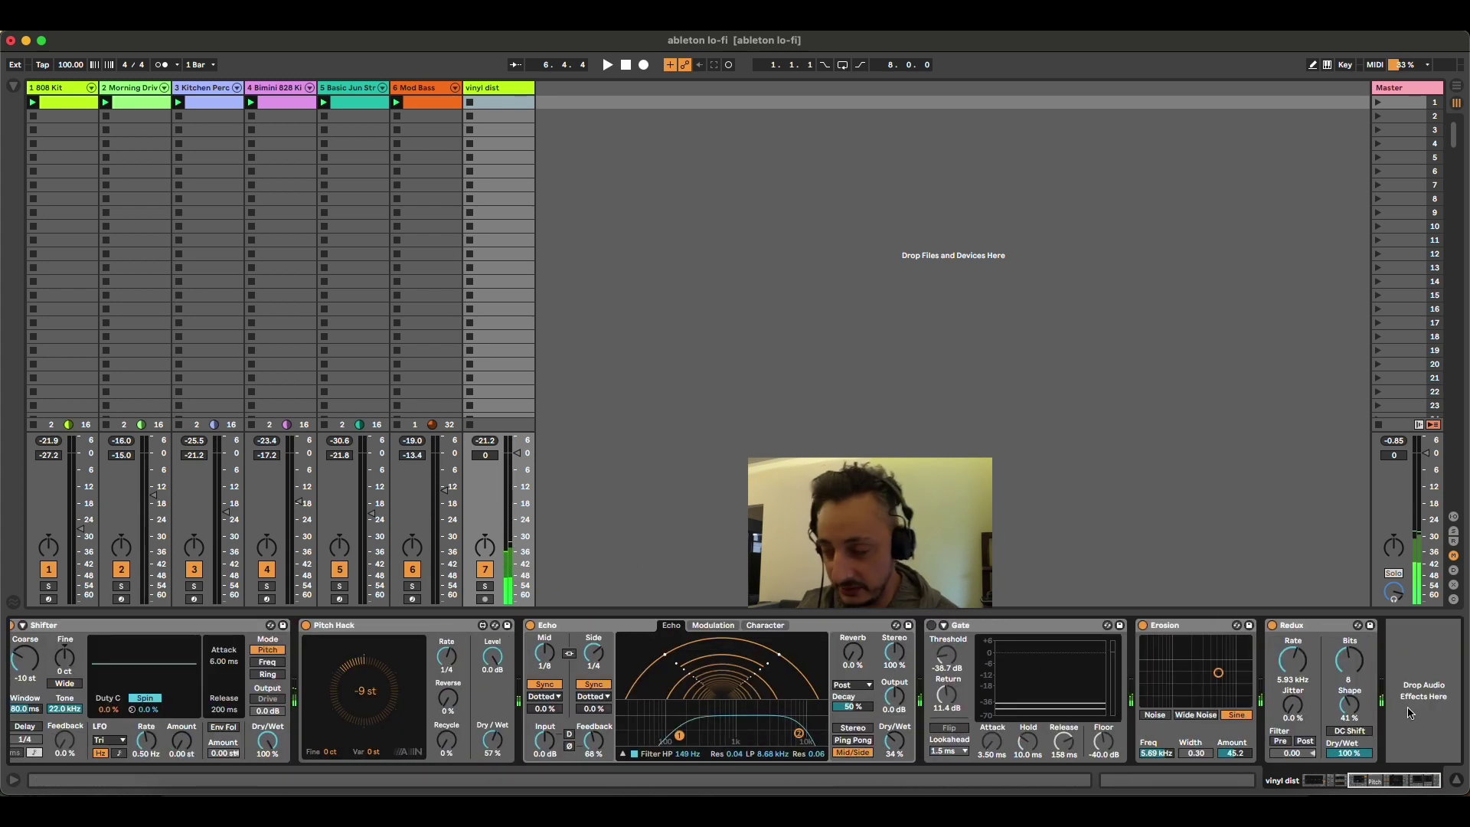
scroll(1411, 712, left, 9)
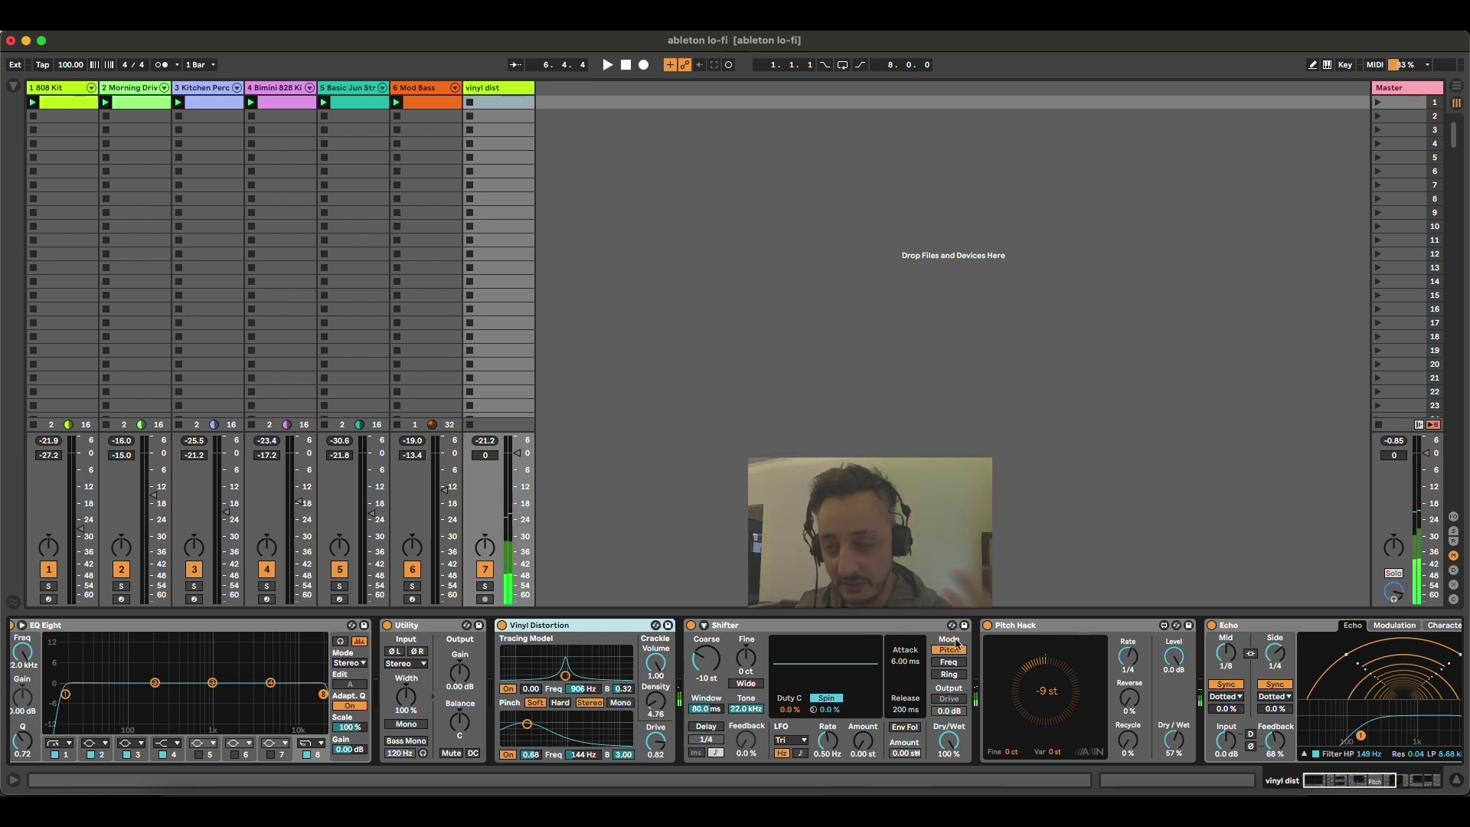
Play the set and raise the vinyl dist track's volume to 4.6 dB.
key(space)
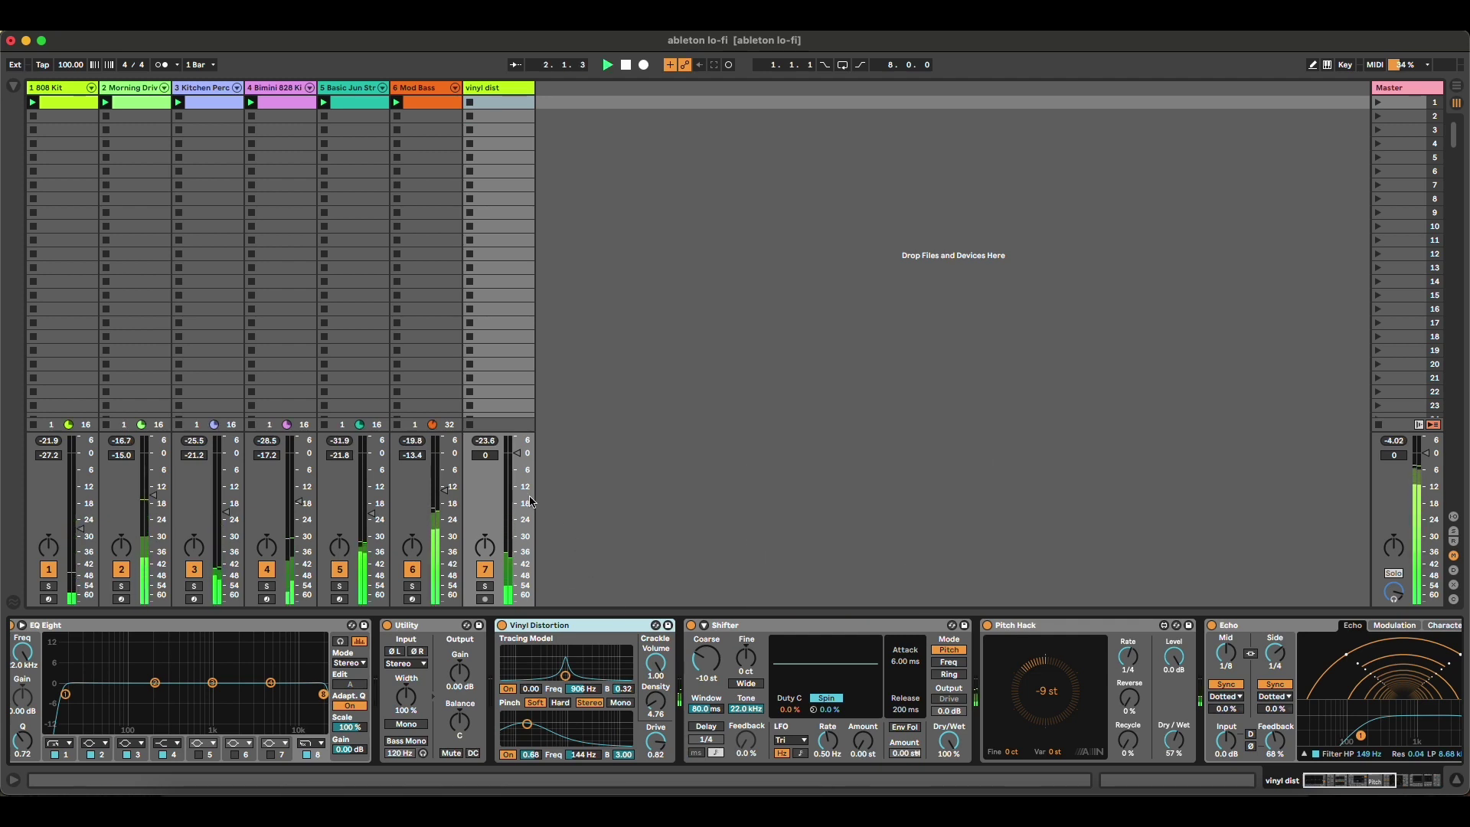
drag(485, 455, 521, 443)
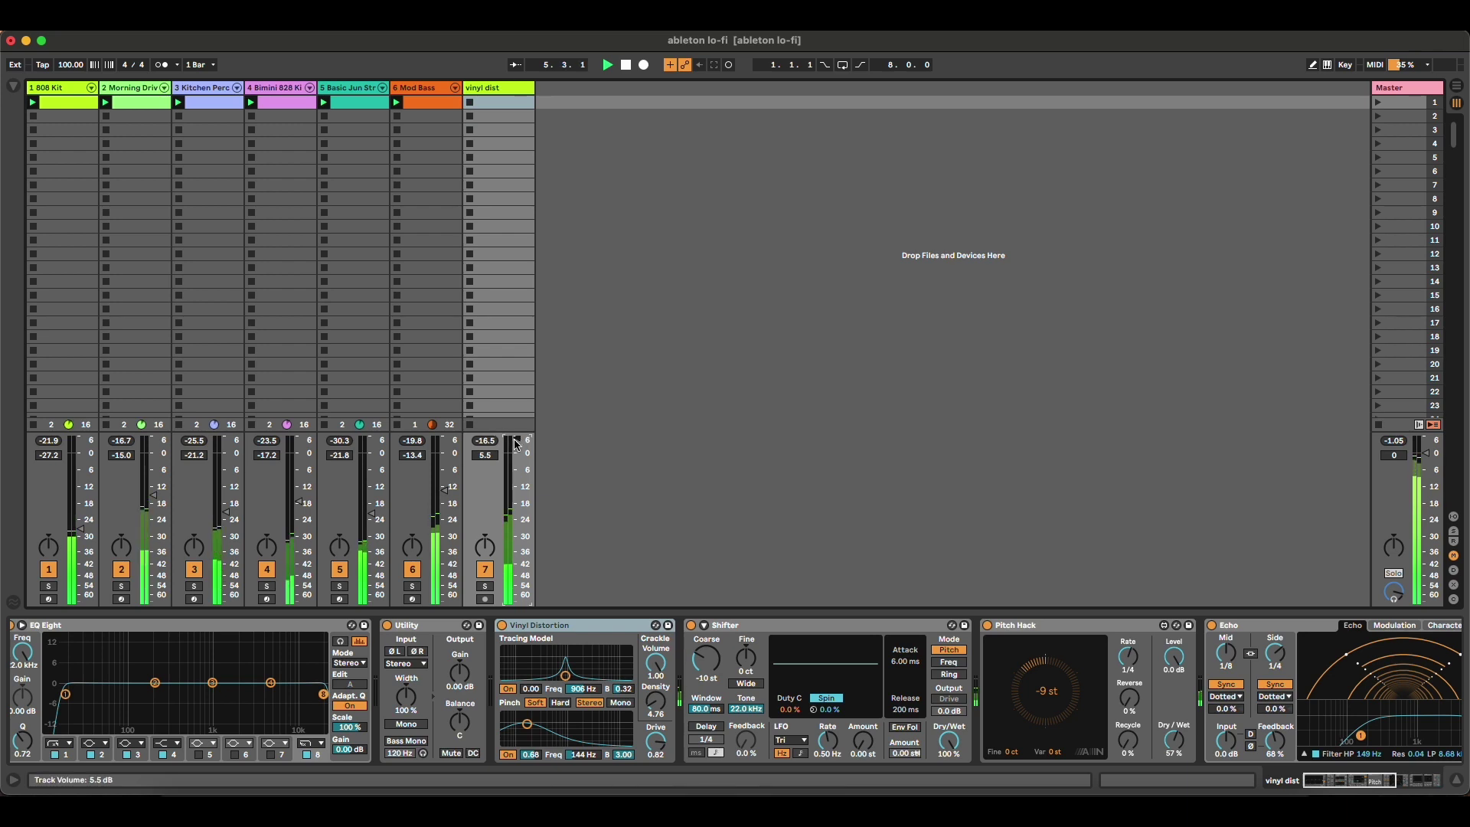
drag(516, 441, 516, 444)
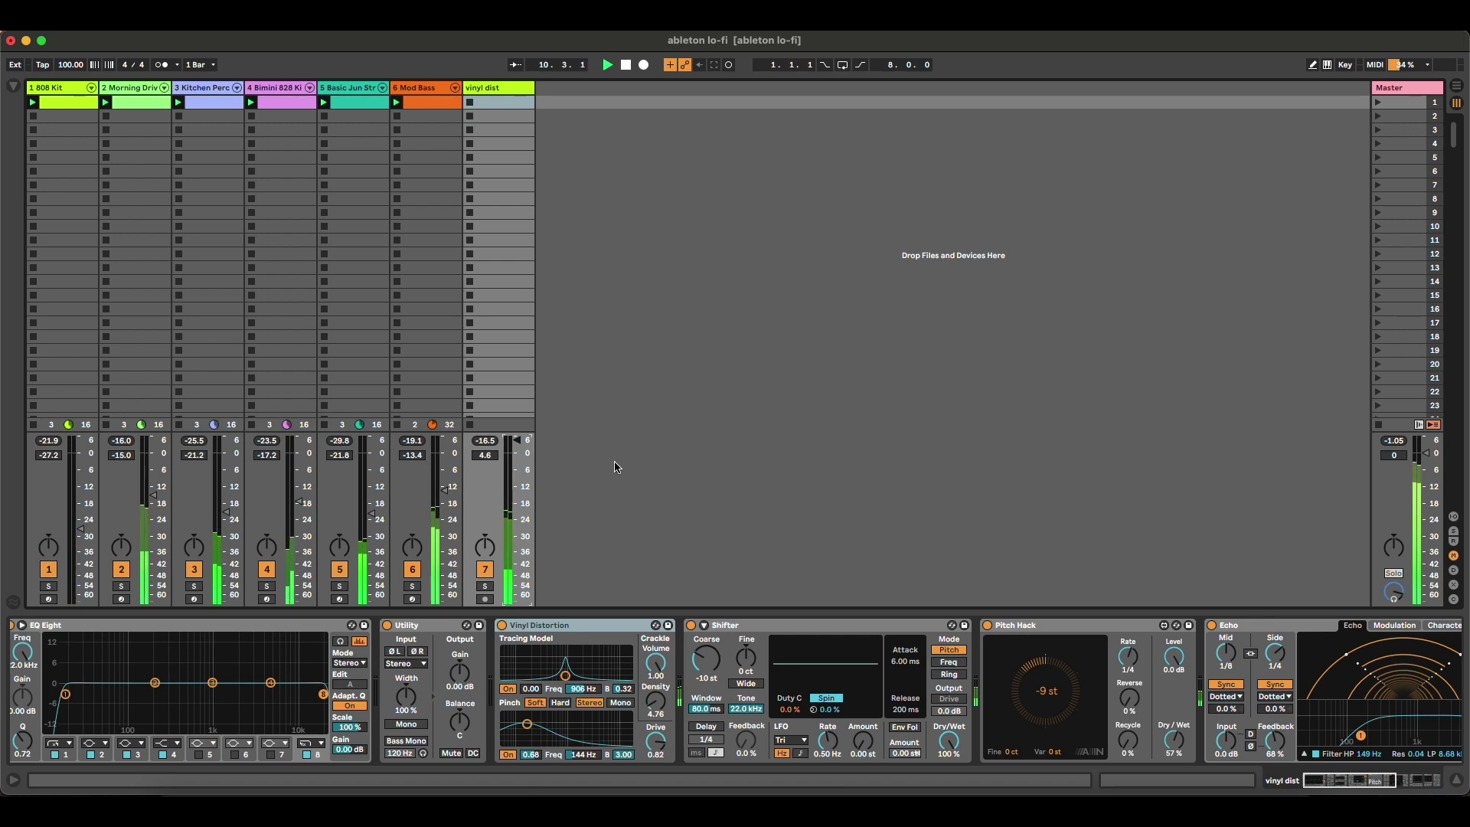
Deactivate the vinyl dist track and display the devices of the 808 Kit and Kitchen Perc tracks.
click(75, 88)
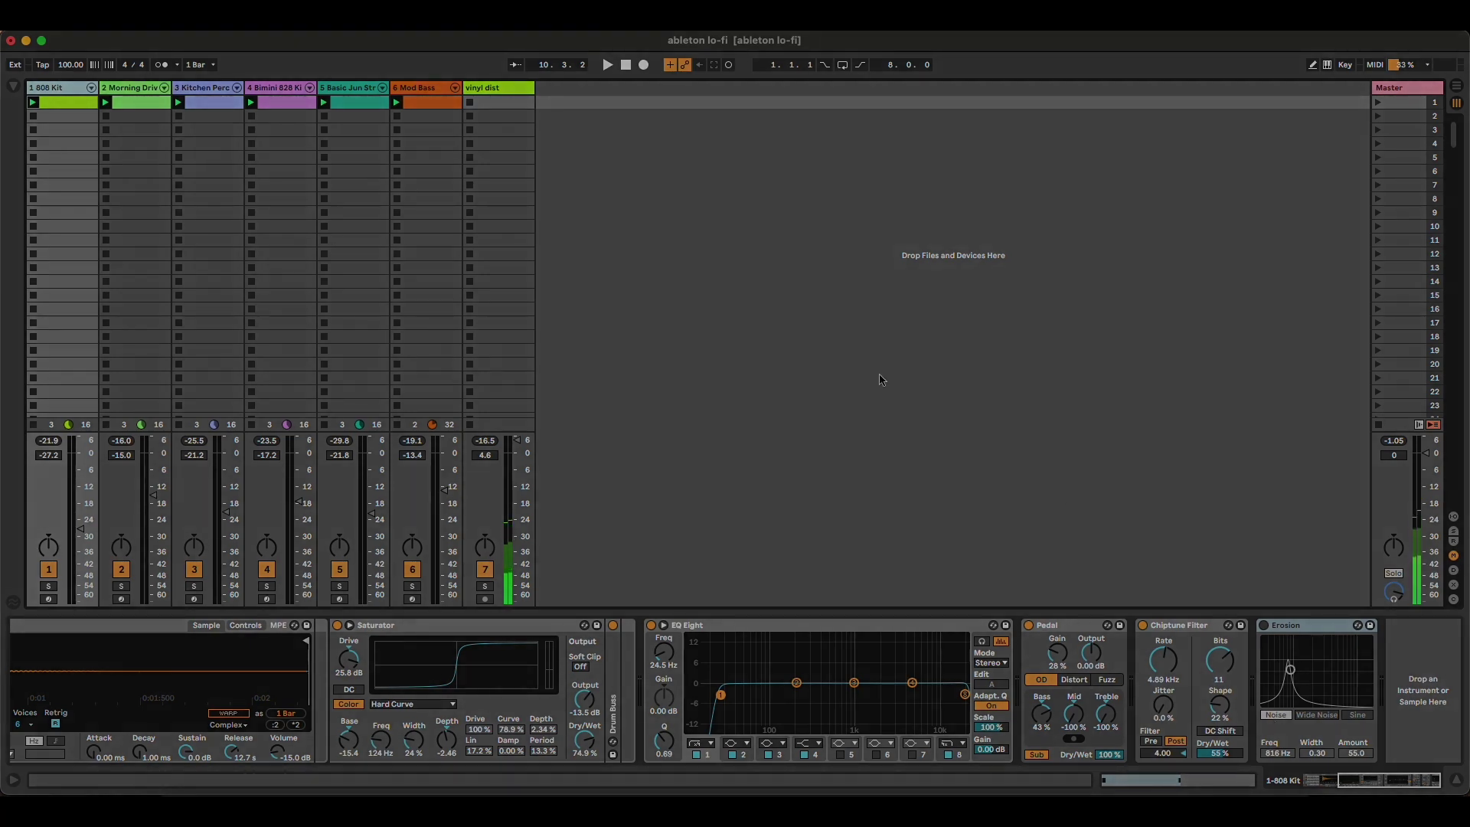
click(485, 569)
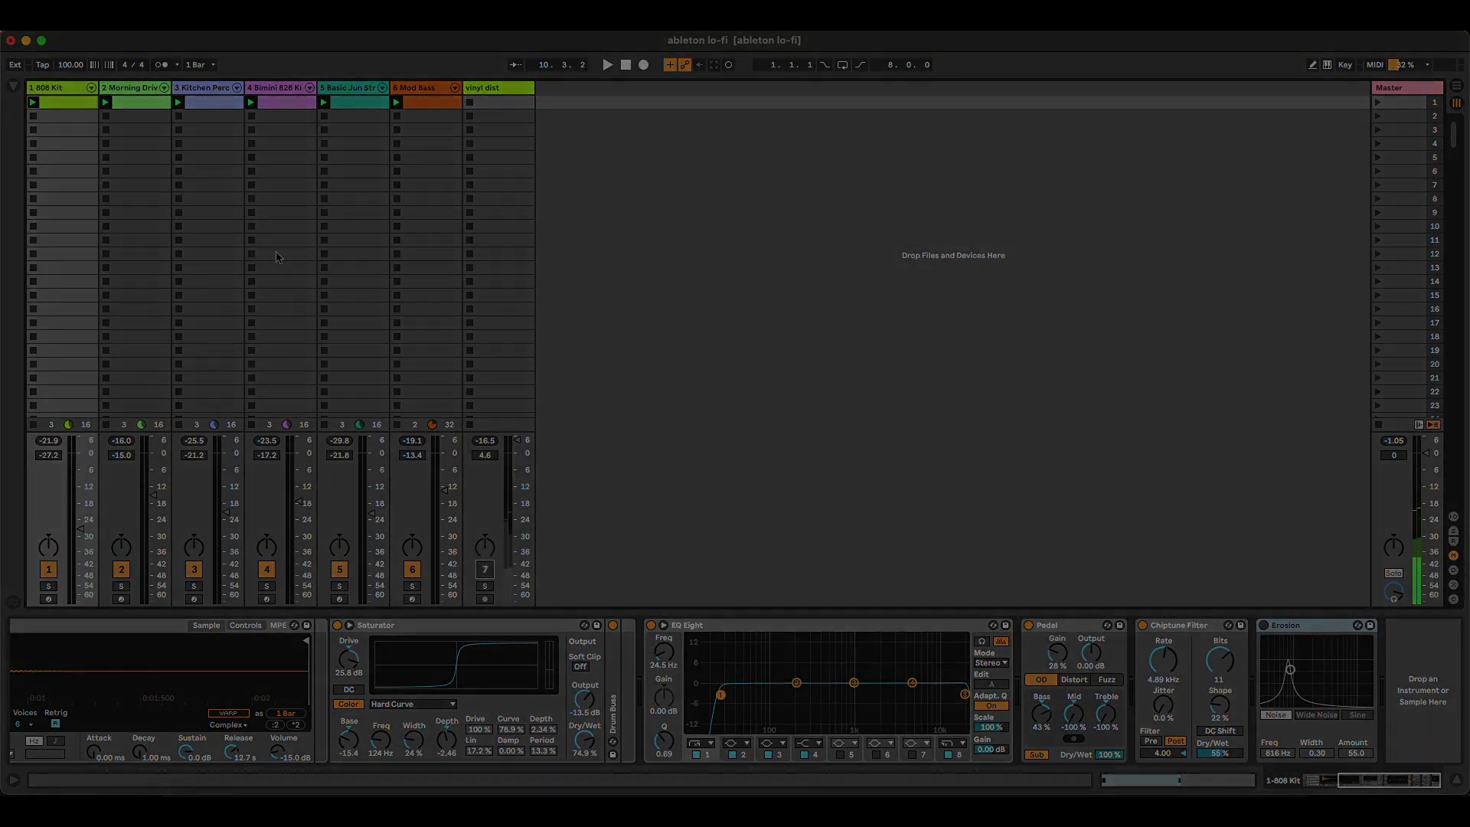
click(201, 91)
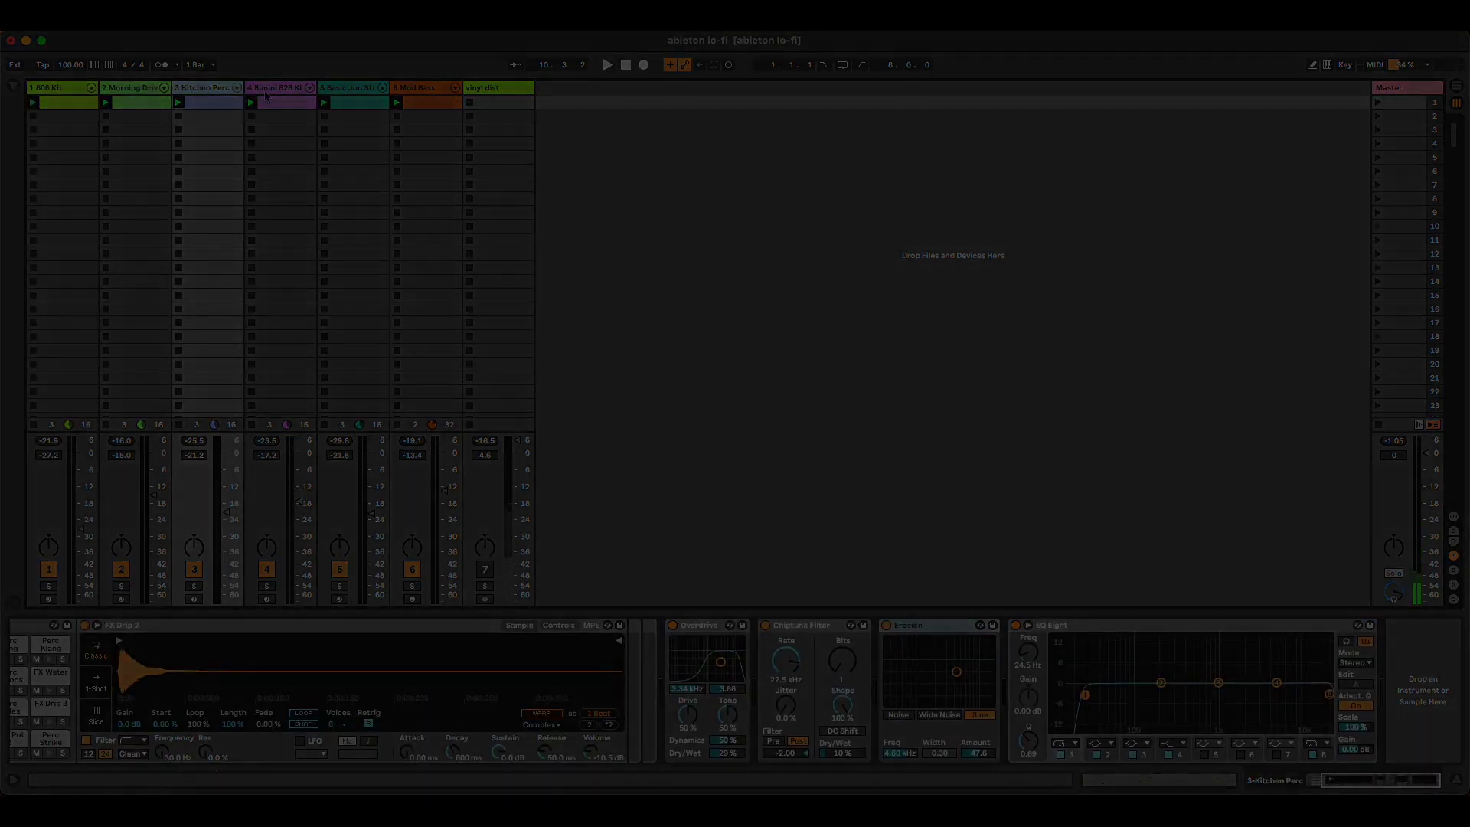